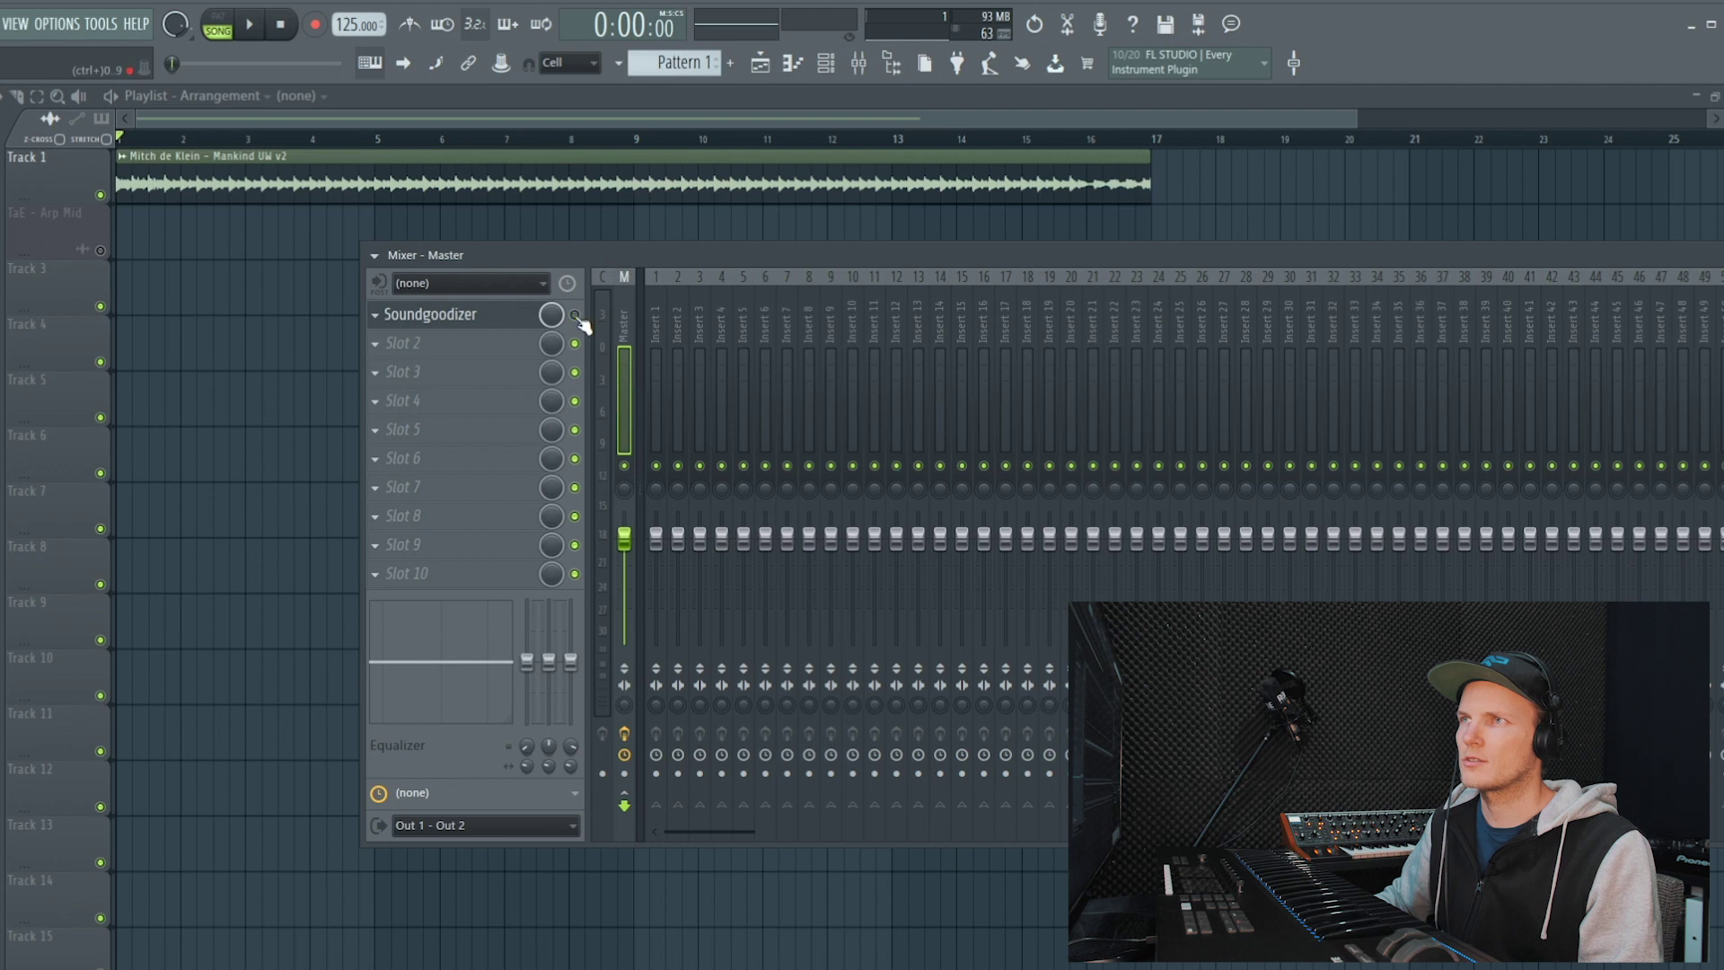
Open Soundgoodizer on the master and turn its mode A amount nearly to full.
key("space")
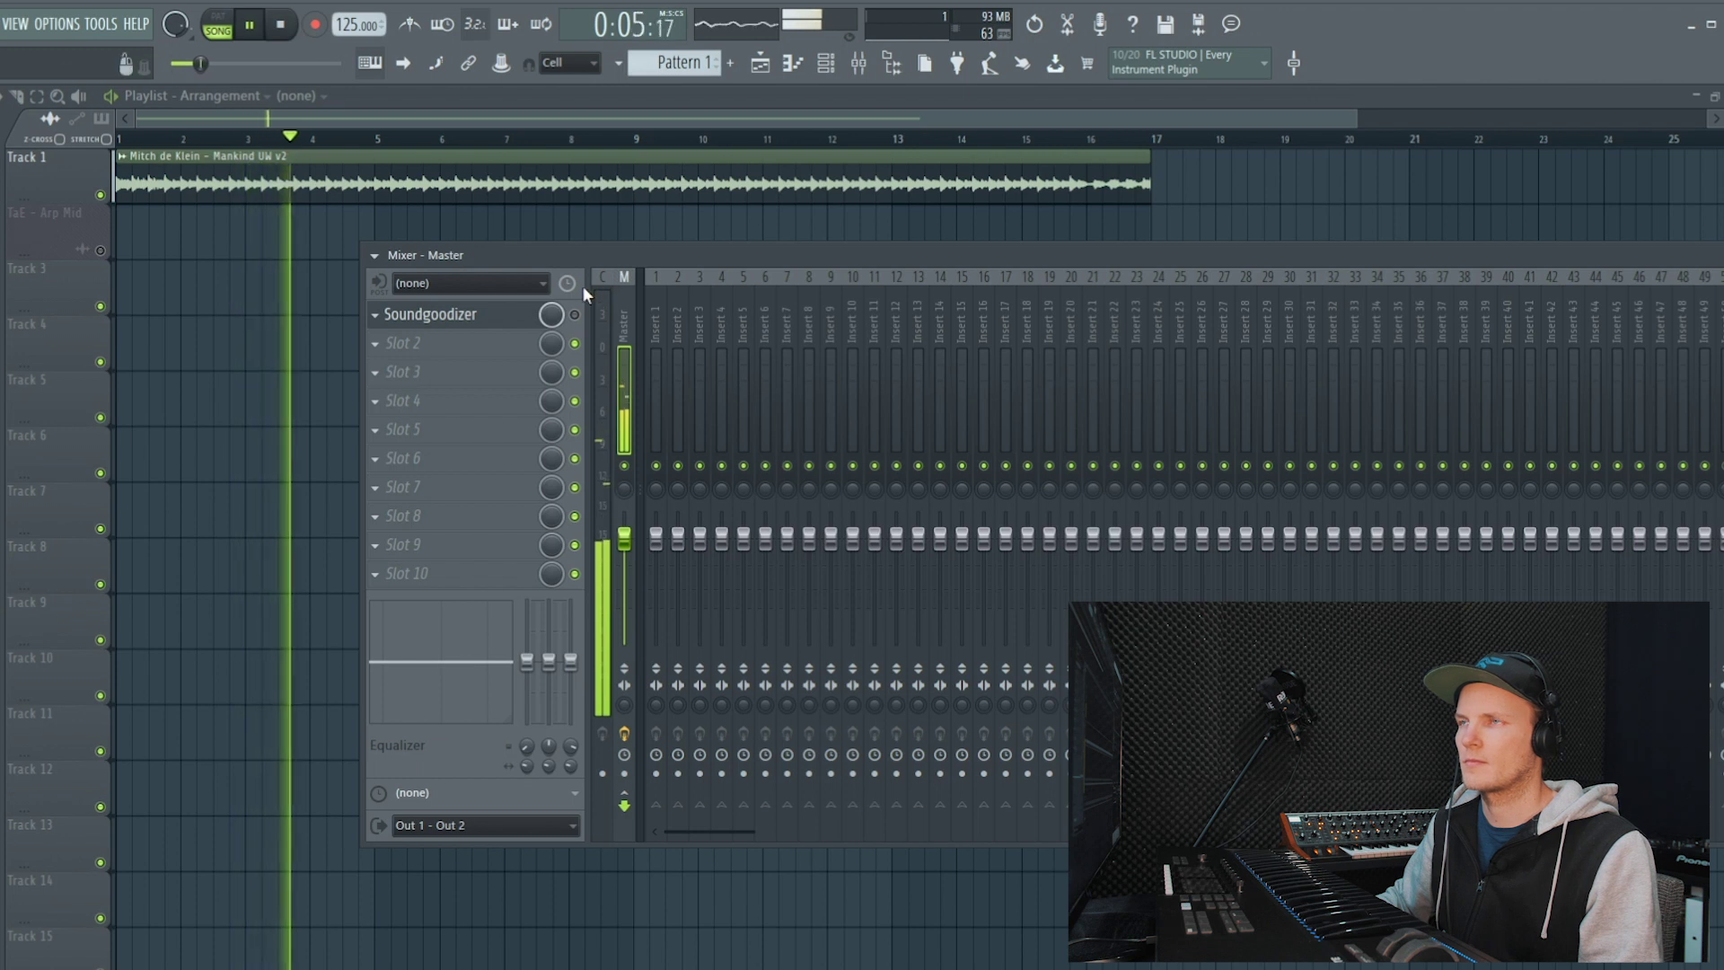
key("space")
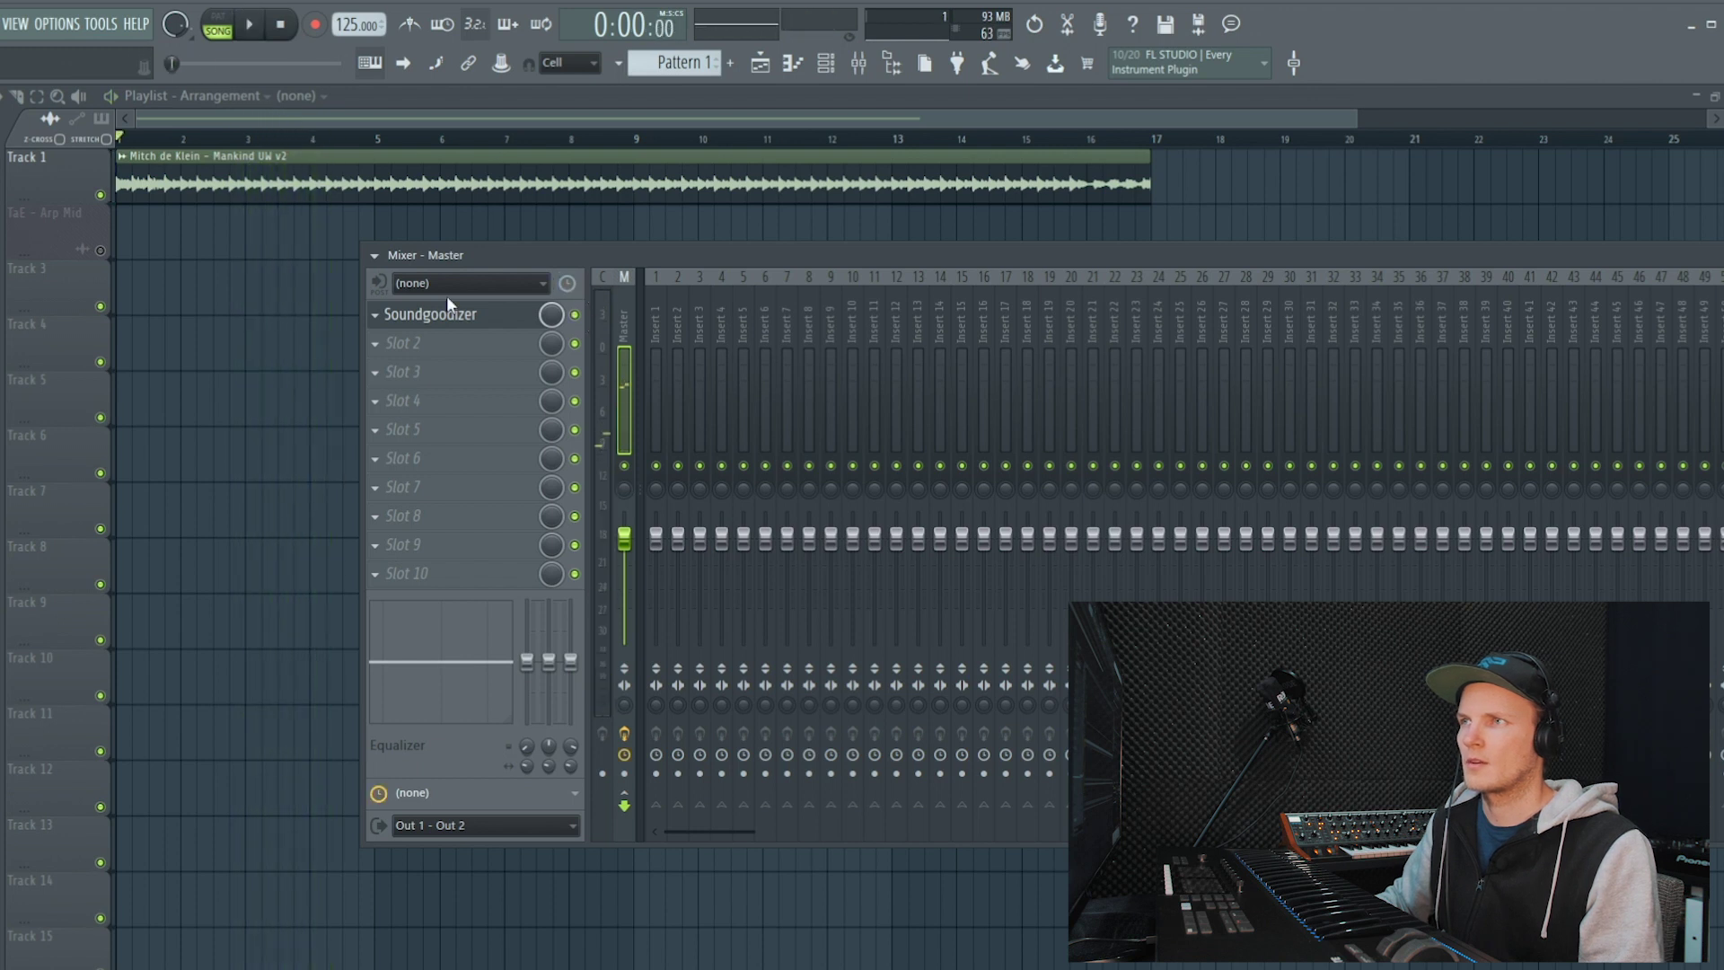
left_click(454, 317)
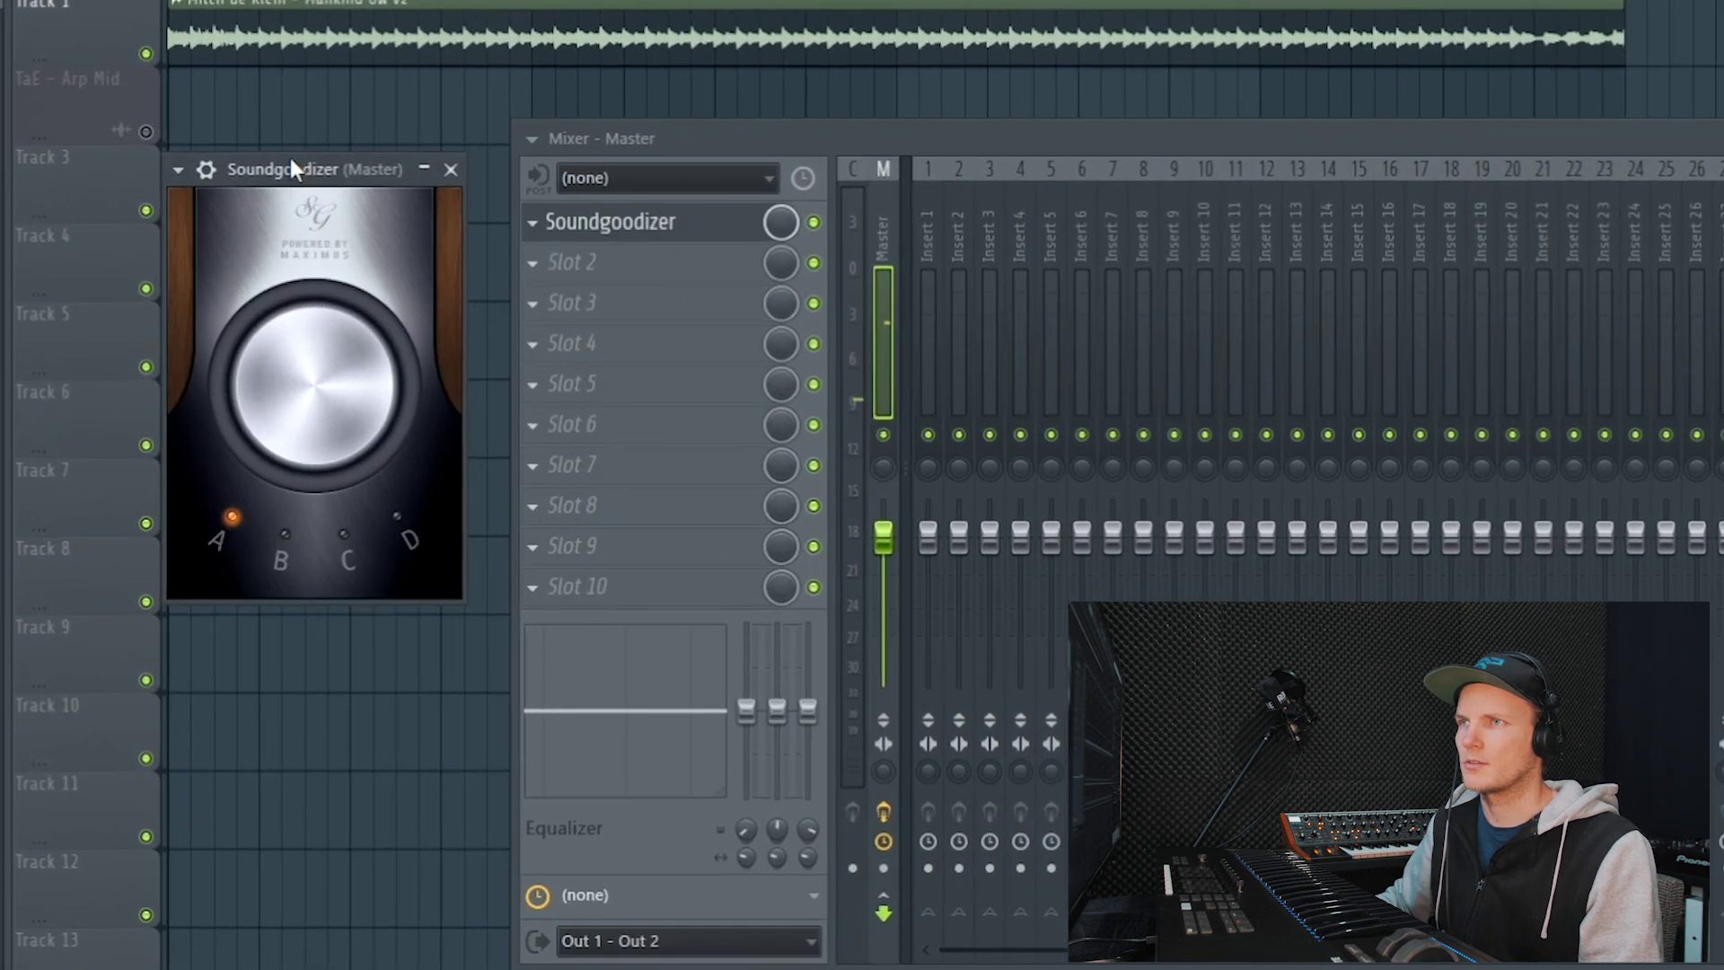
left_click_drag(285, 178, 256, 199)
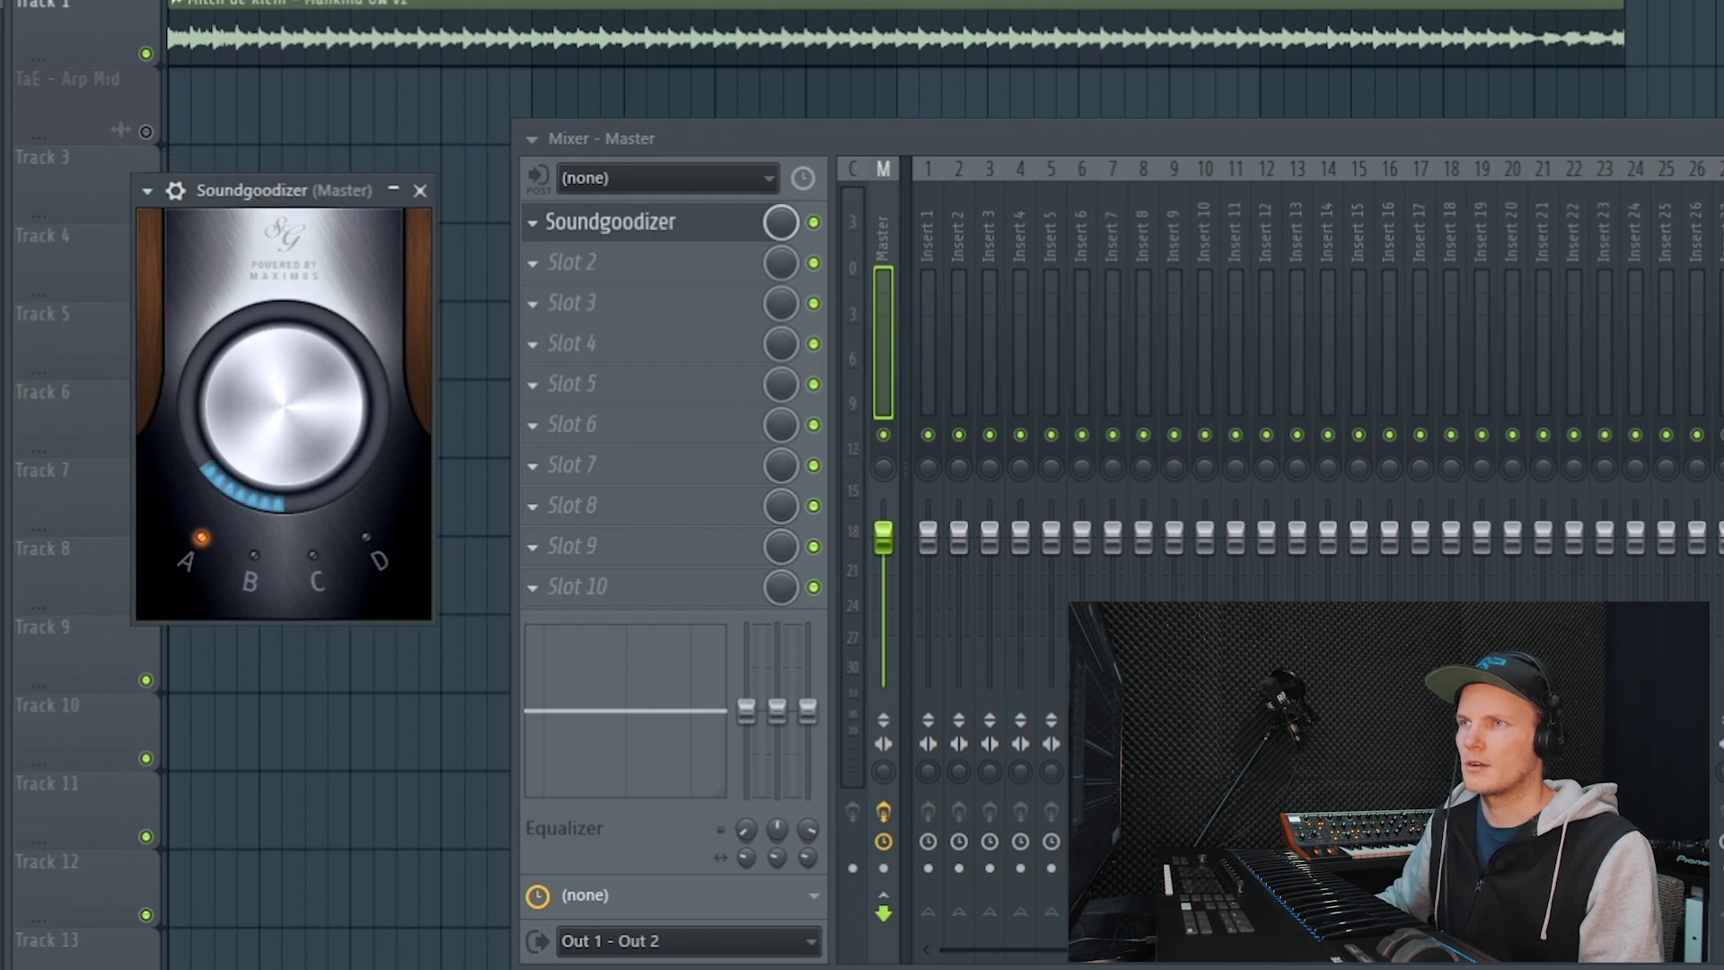
mouse_move(284, 406)
left_mouse_down()
mouse_move(283, 316)
mouse_move(284, 404)
left_mouse_up()
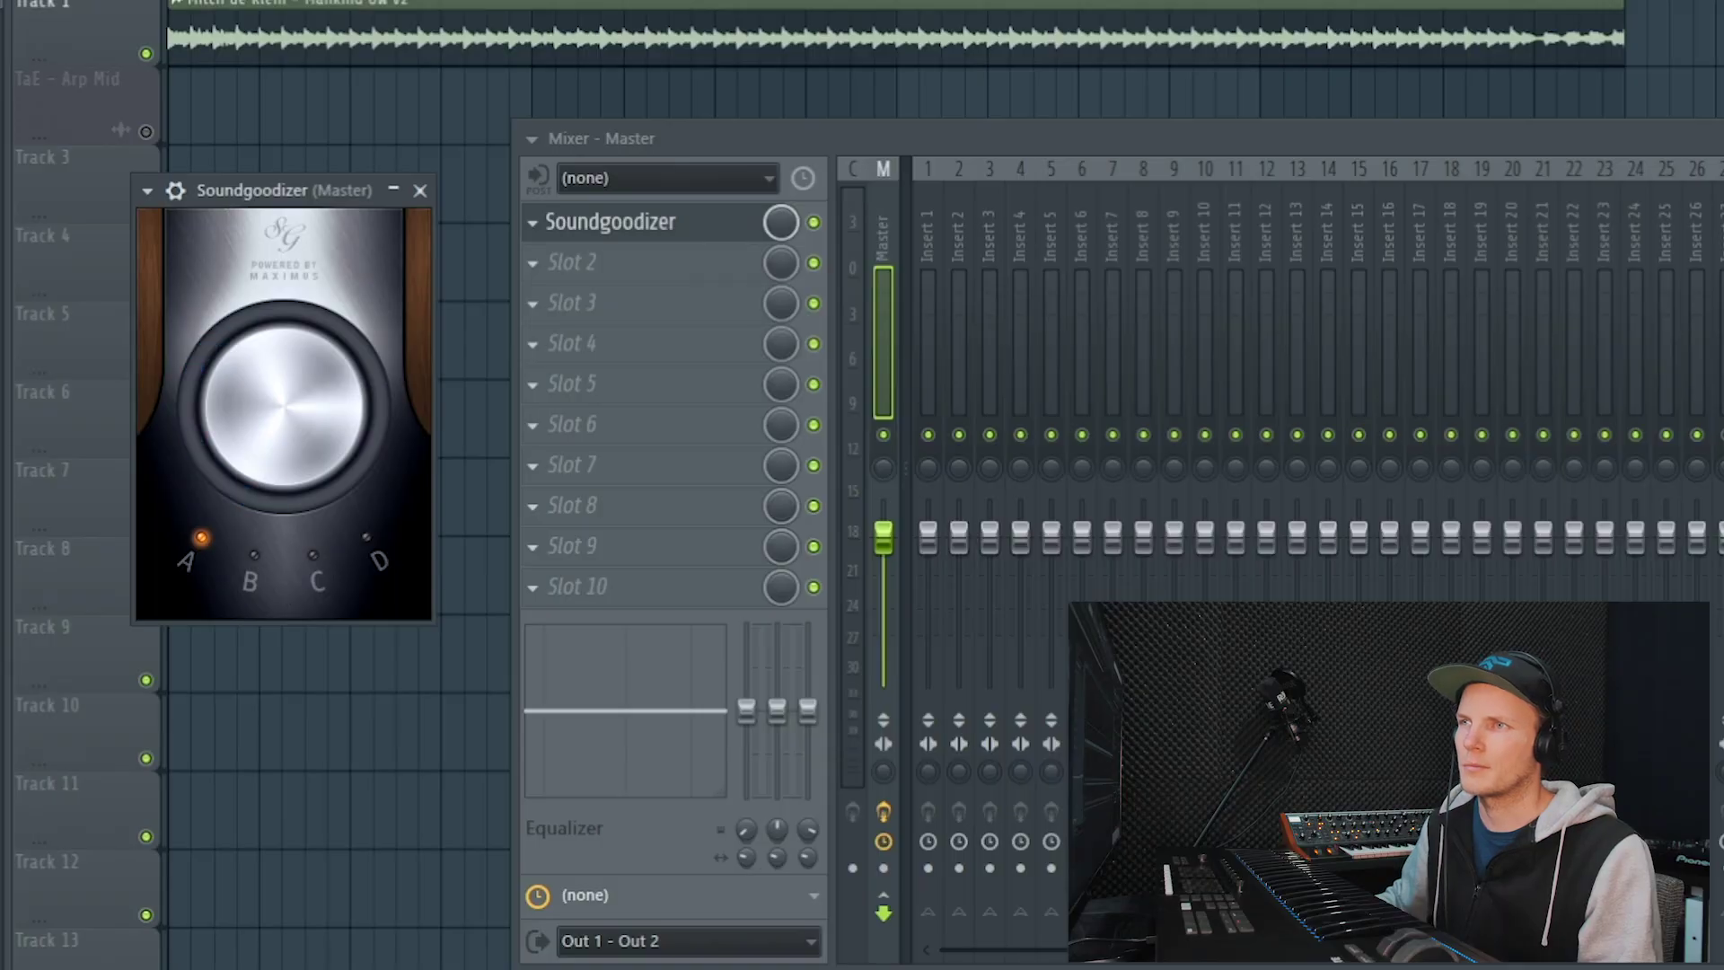
Play the song and toggle Soundgoodizer's bypass to compare it with the dry mix.
key("space")
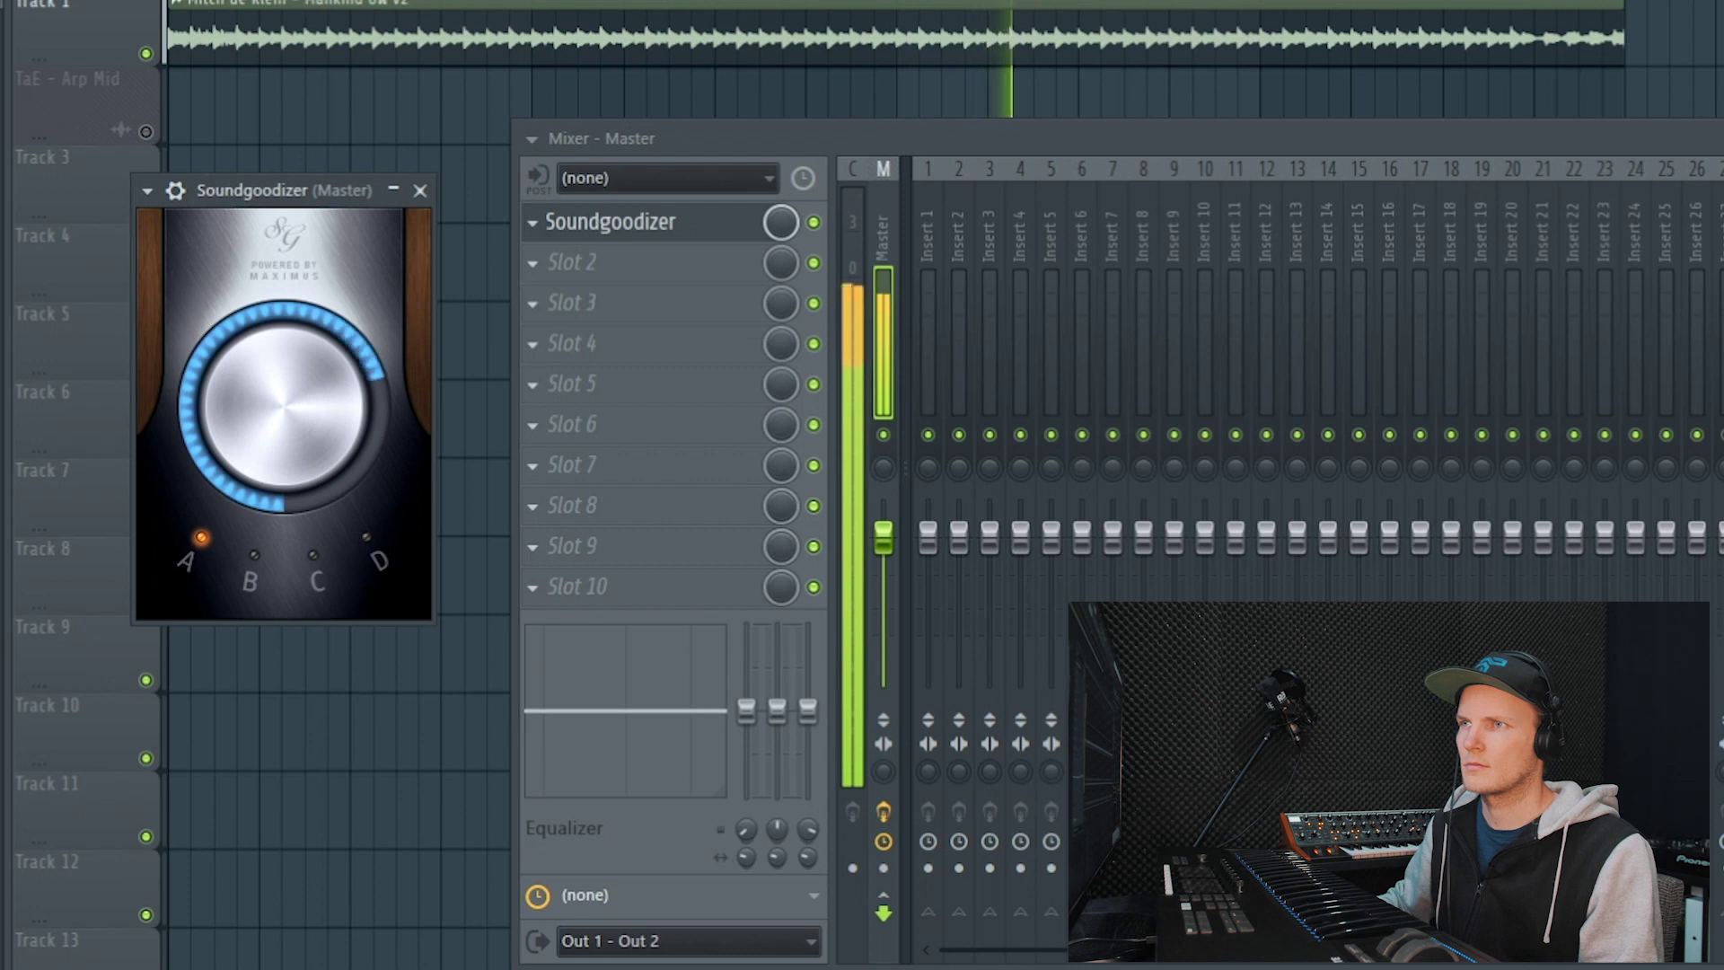
left_click(816, 224)
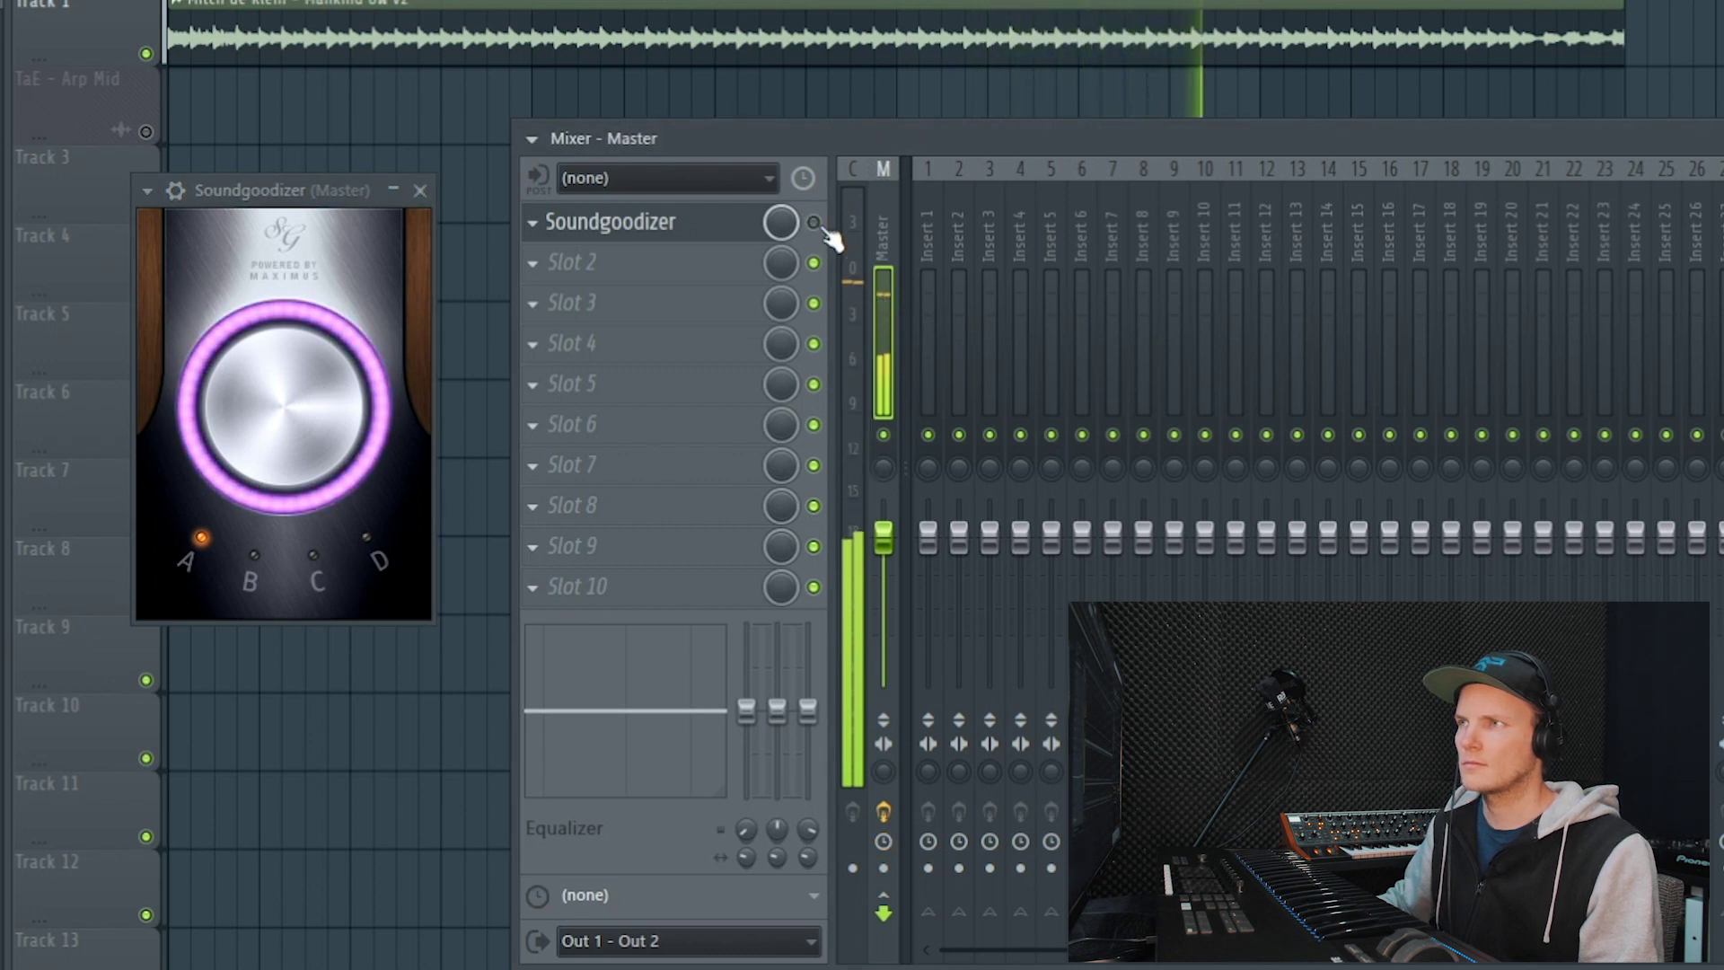
left_click(815, 223)
left_click(815, 224)
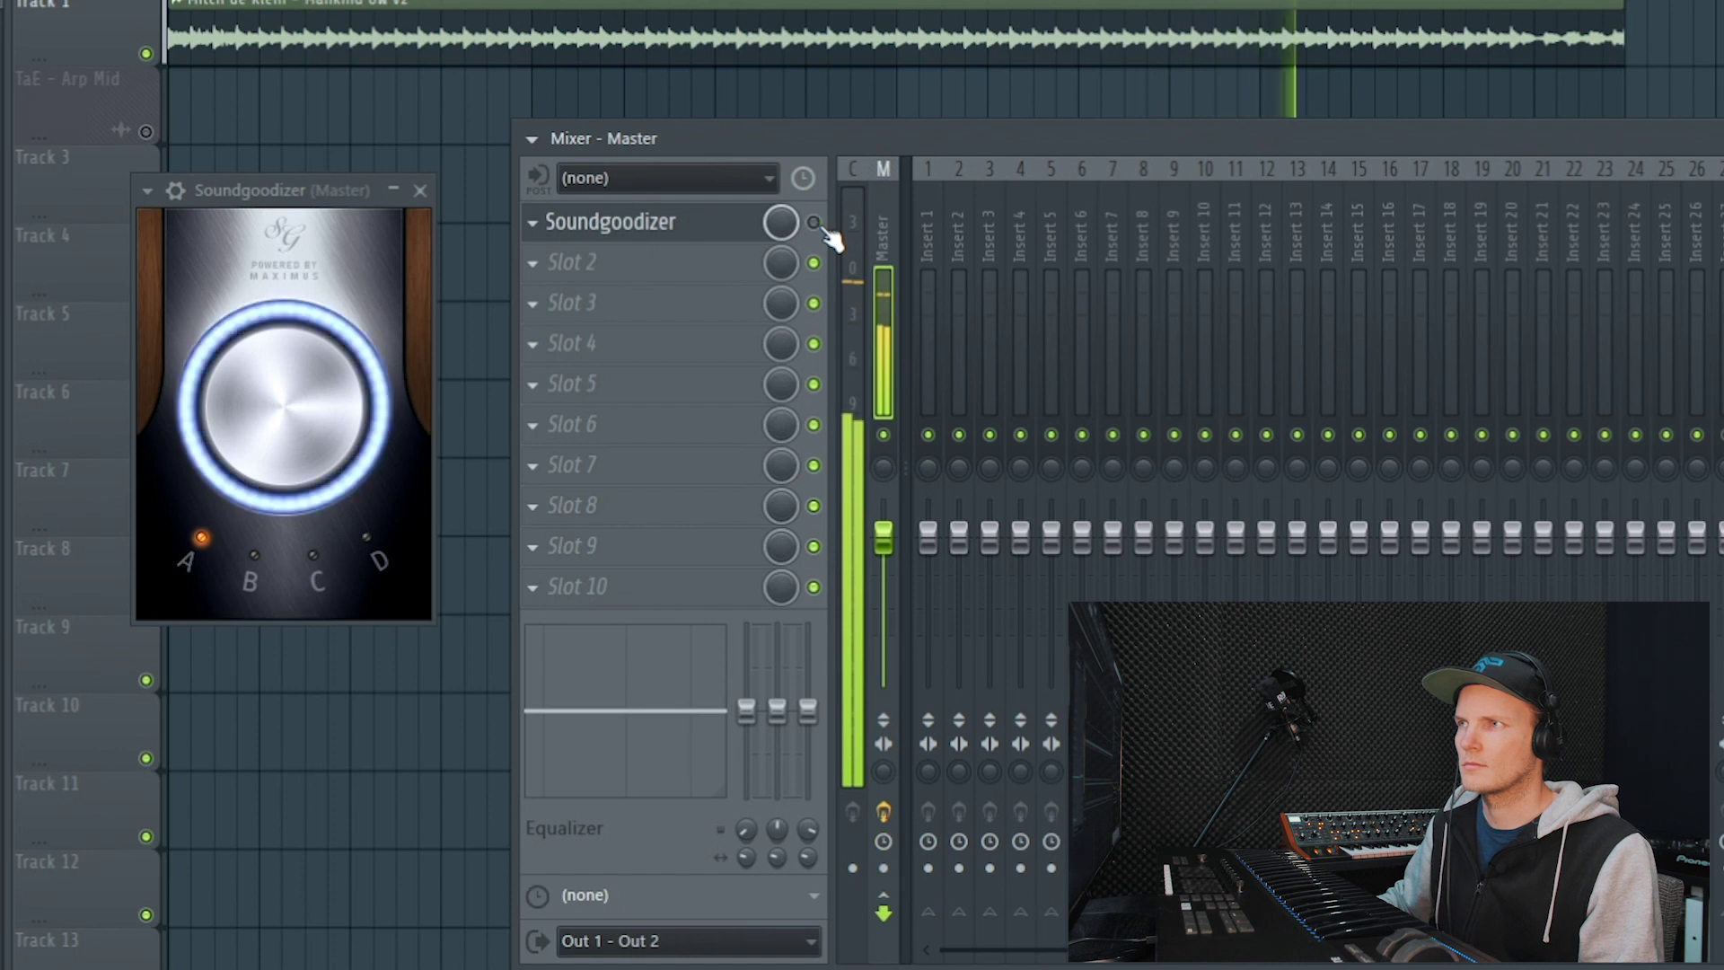
key("space")
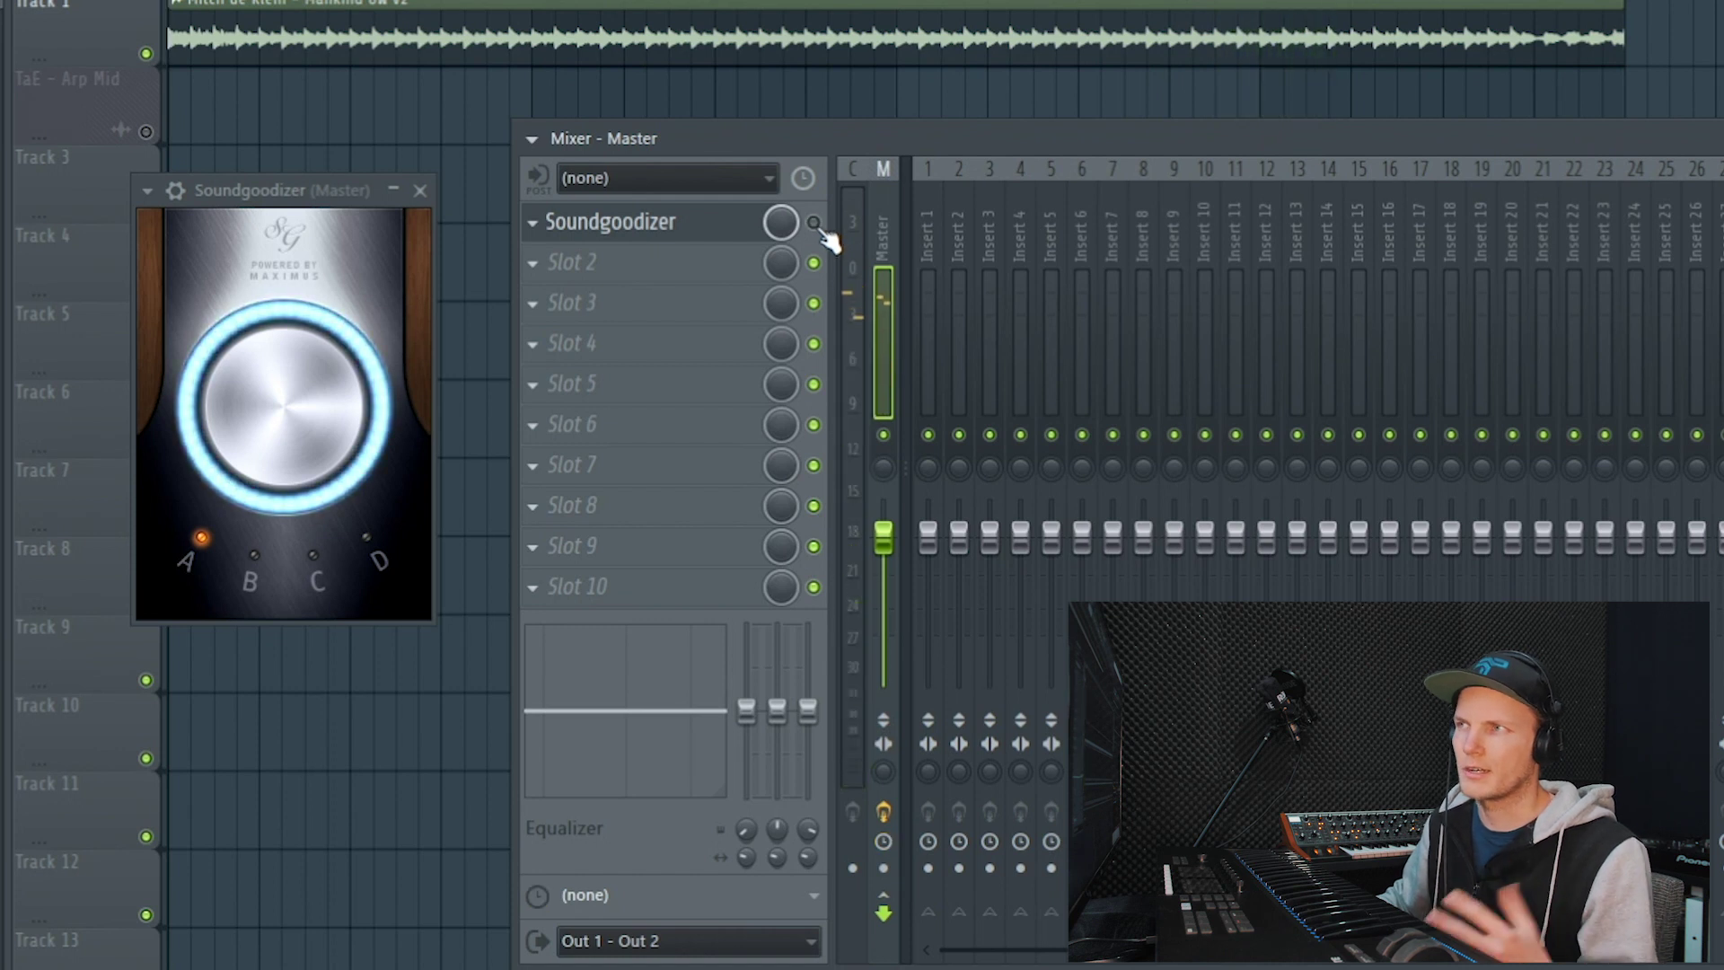
Switch Soundgoodizer to mode B and sweep its amount from zero to almost full and back during playback.
left_click(254, 556)
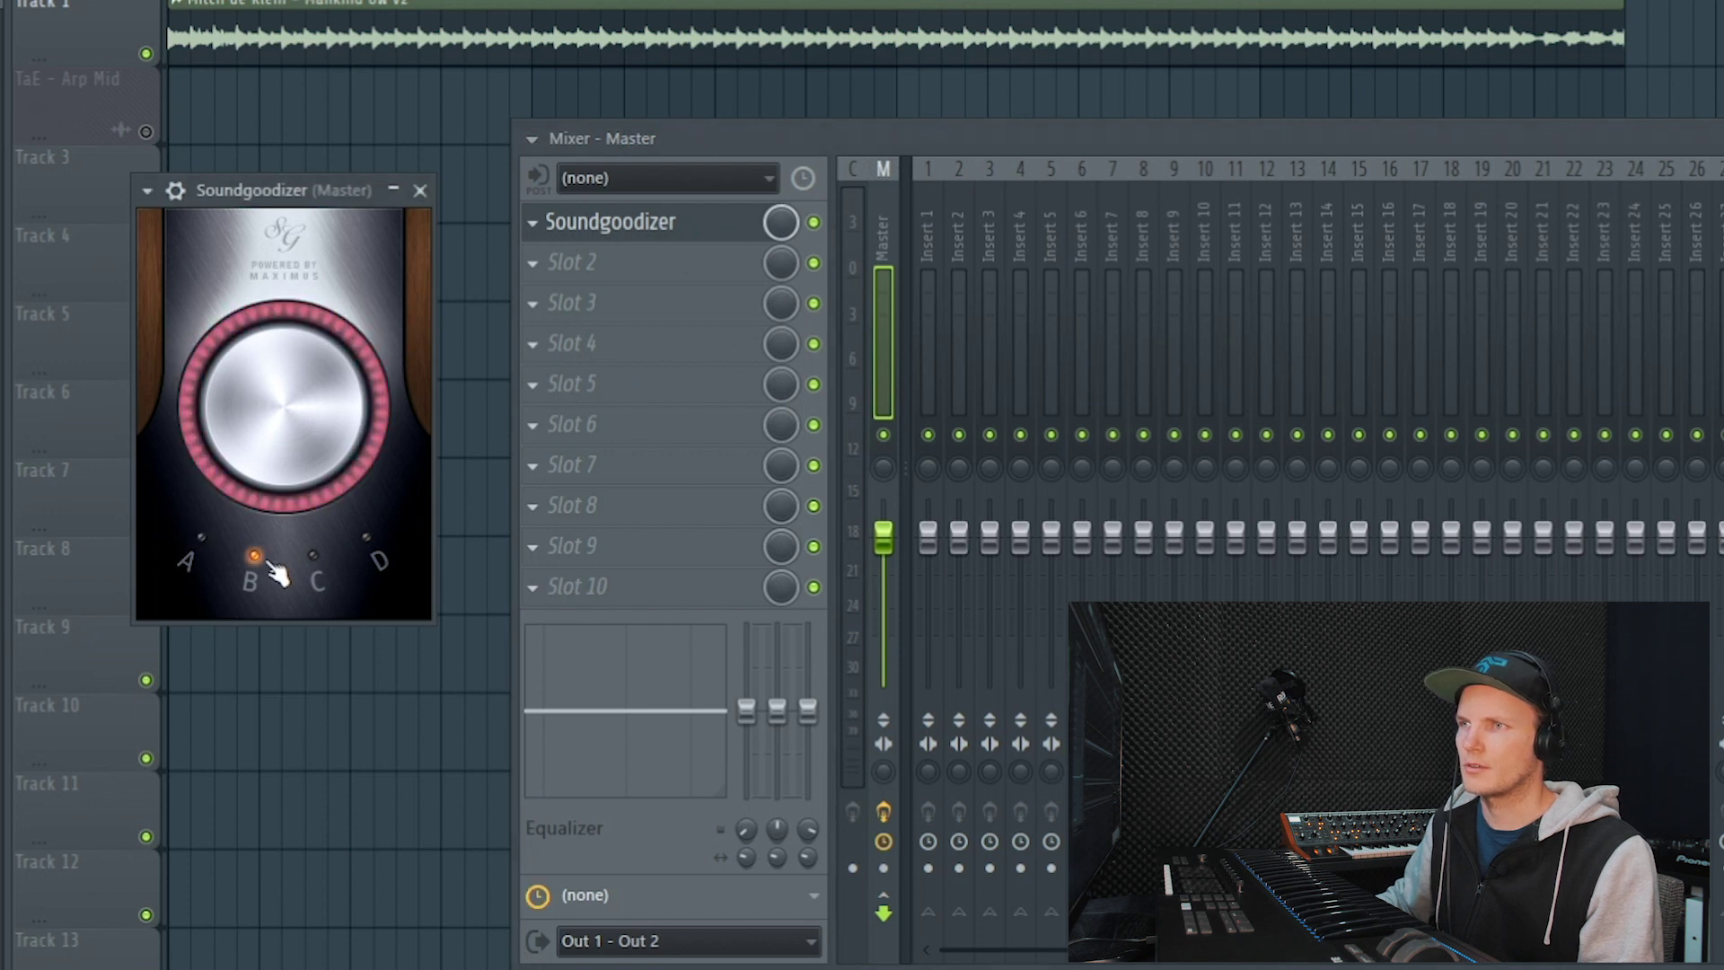
left_click_drag(309, 409, 309, 467)
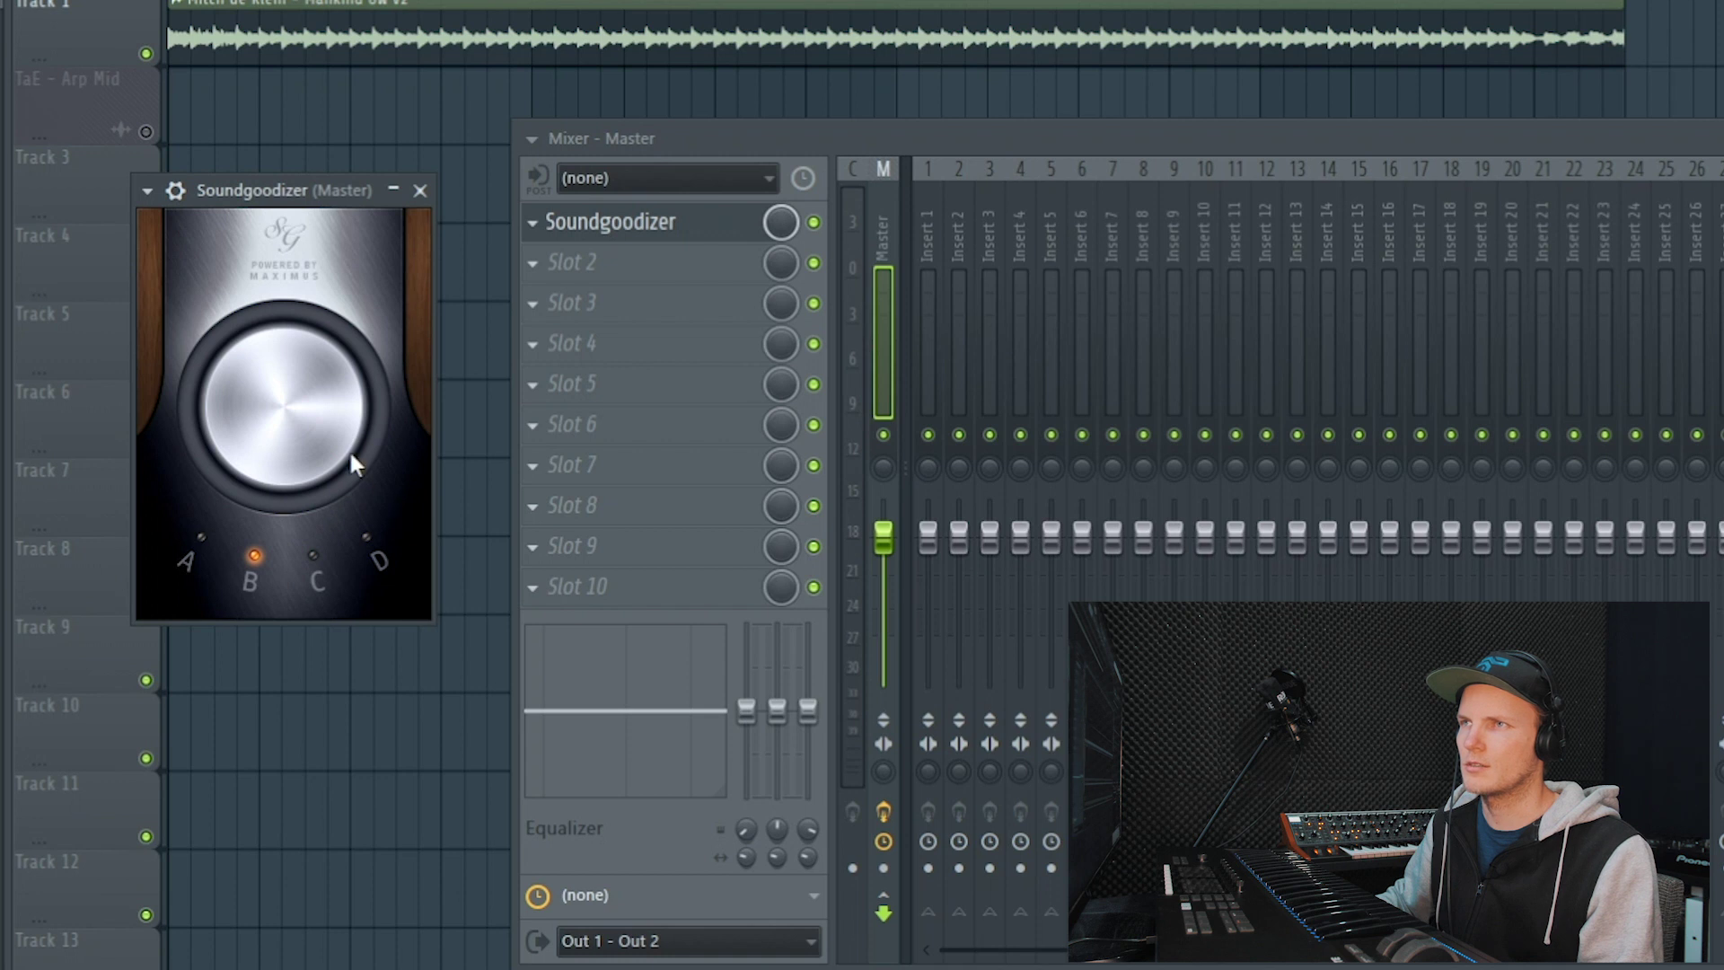
key("space")
mouse_move(315, 445)
left_mouse_down()
mouse_move(314, 333)
mouse_move(316, 435)
left_mouse_up()
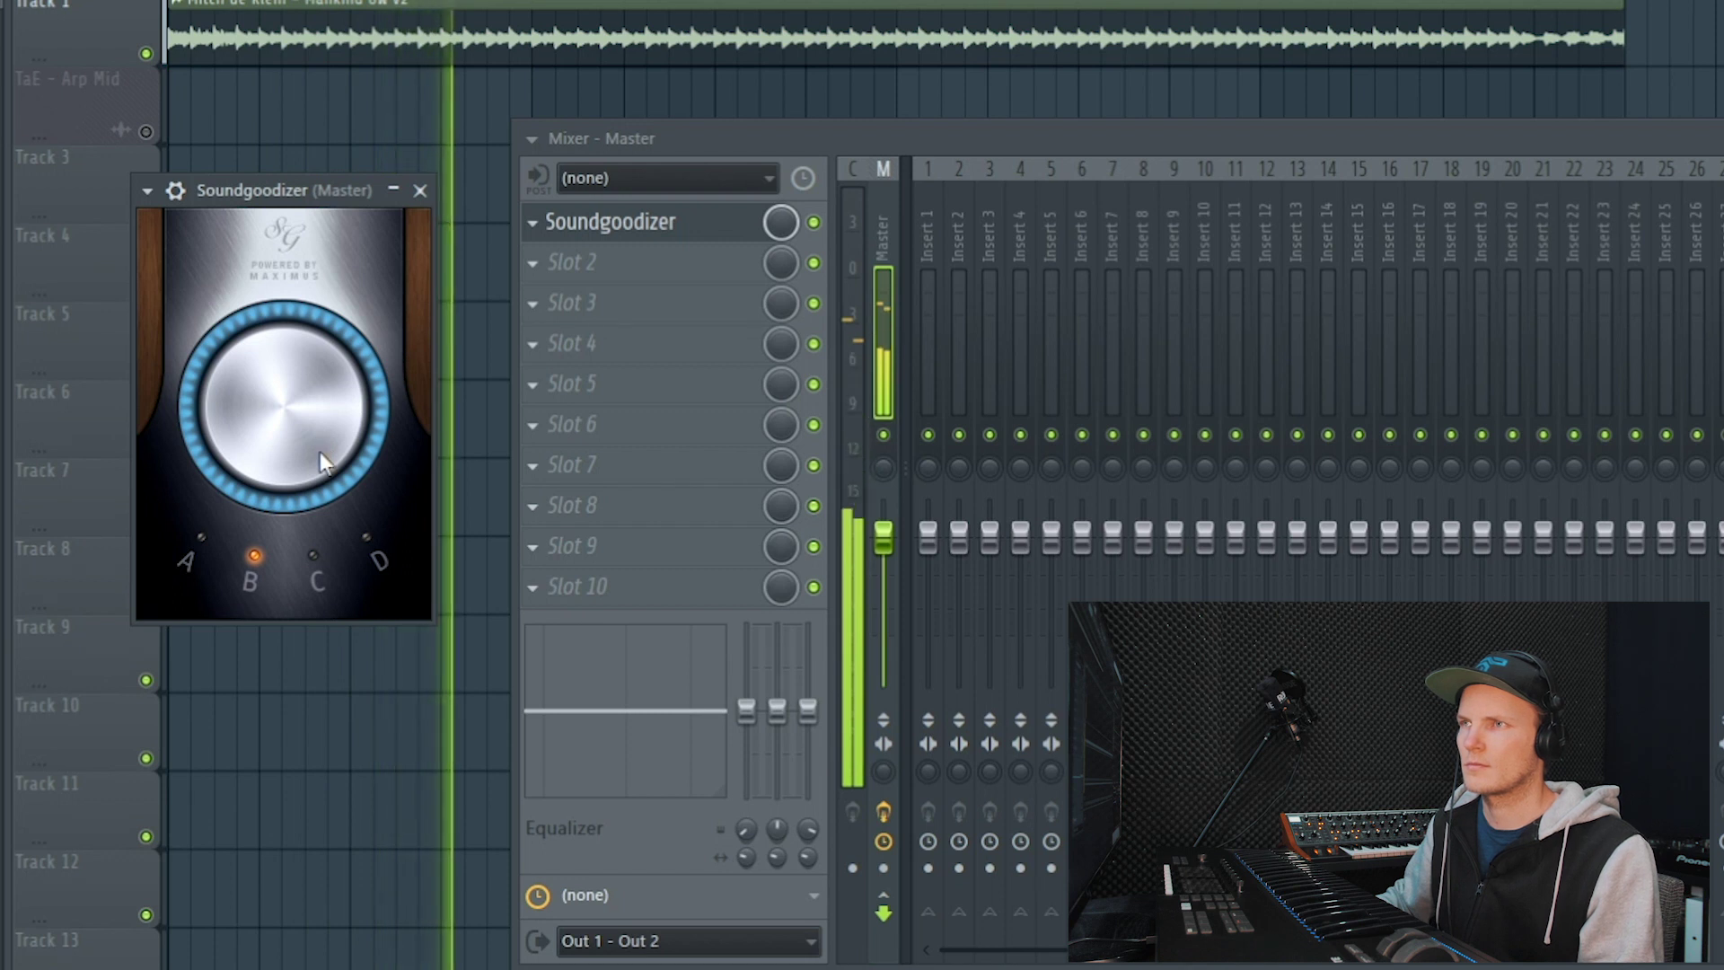
mouse_move(320, 451)
left_mouse_down()
mouse_move(319, 502)
mouse_move(319, 395)
mouse_move(320, 451)
left_mouse_up()
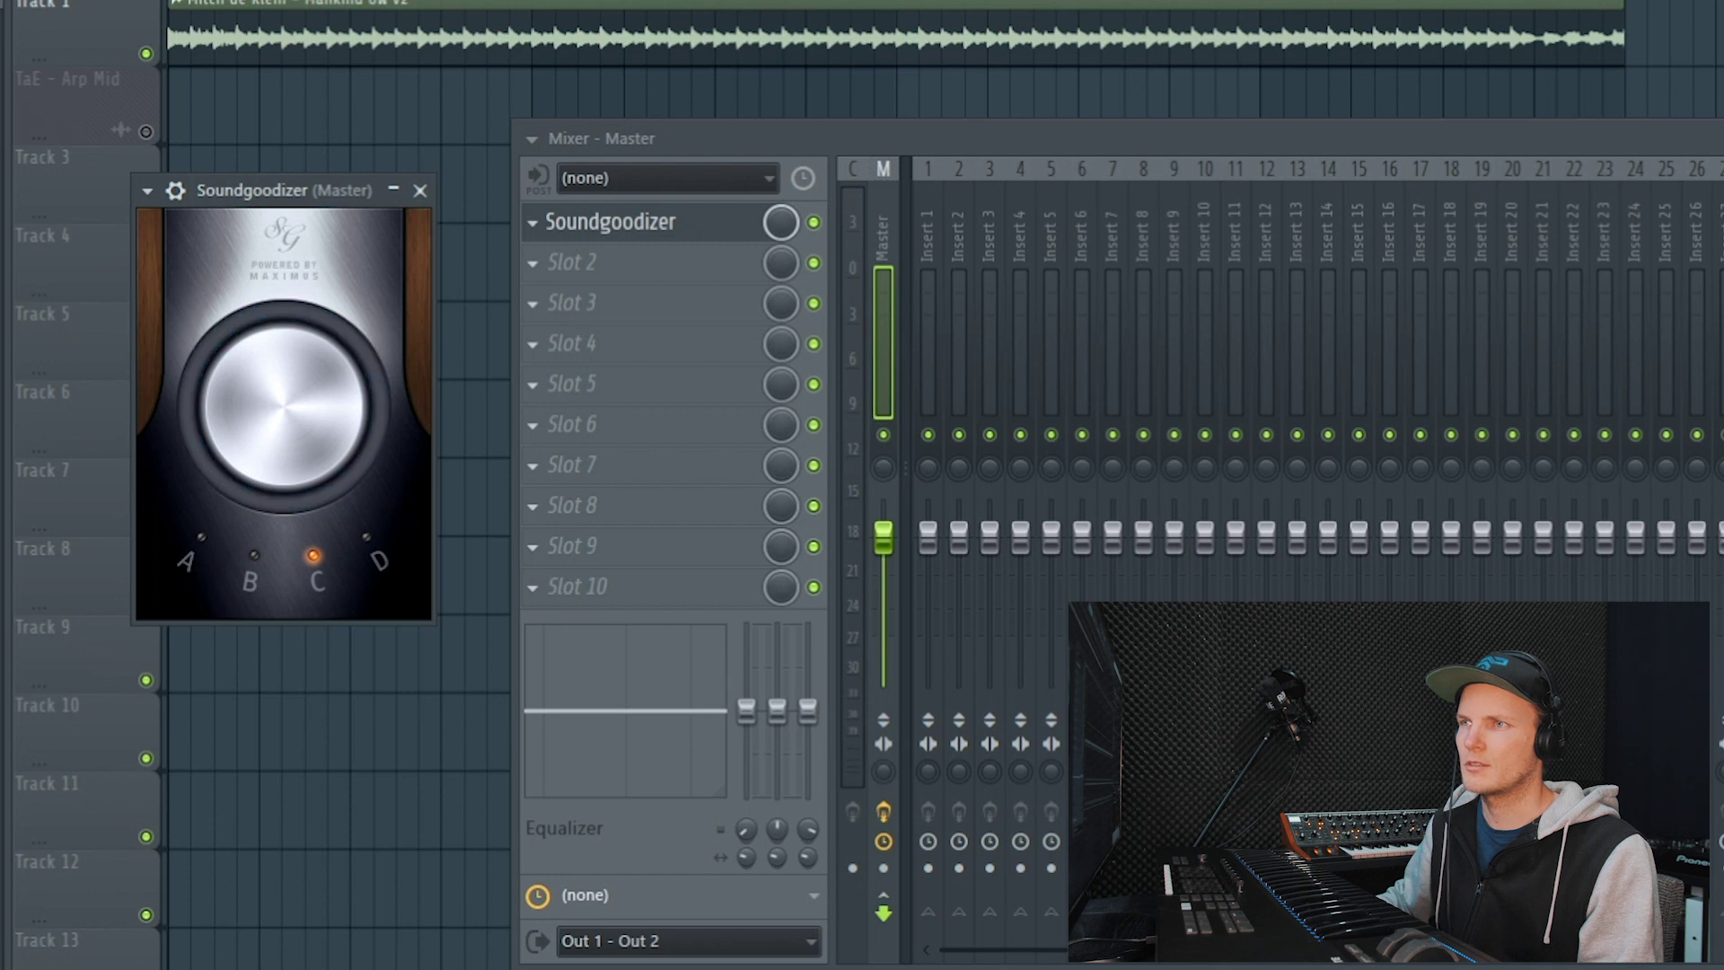
Play the song in mode C, raising the Soundgoodizer amount high, then lowering it to a small value.
key("space")
left_click_drag(310, 444, 310, 247)
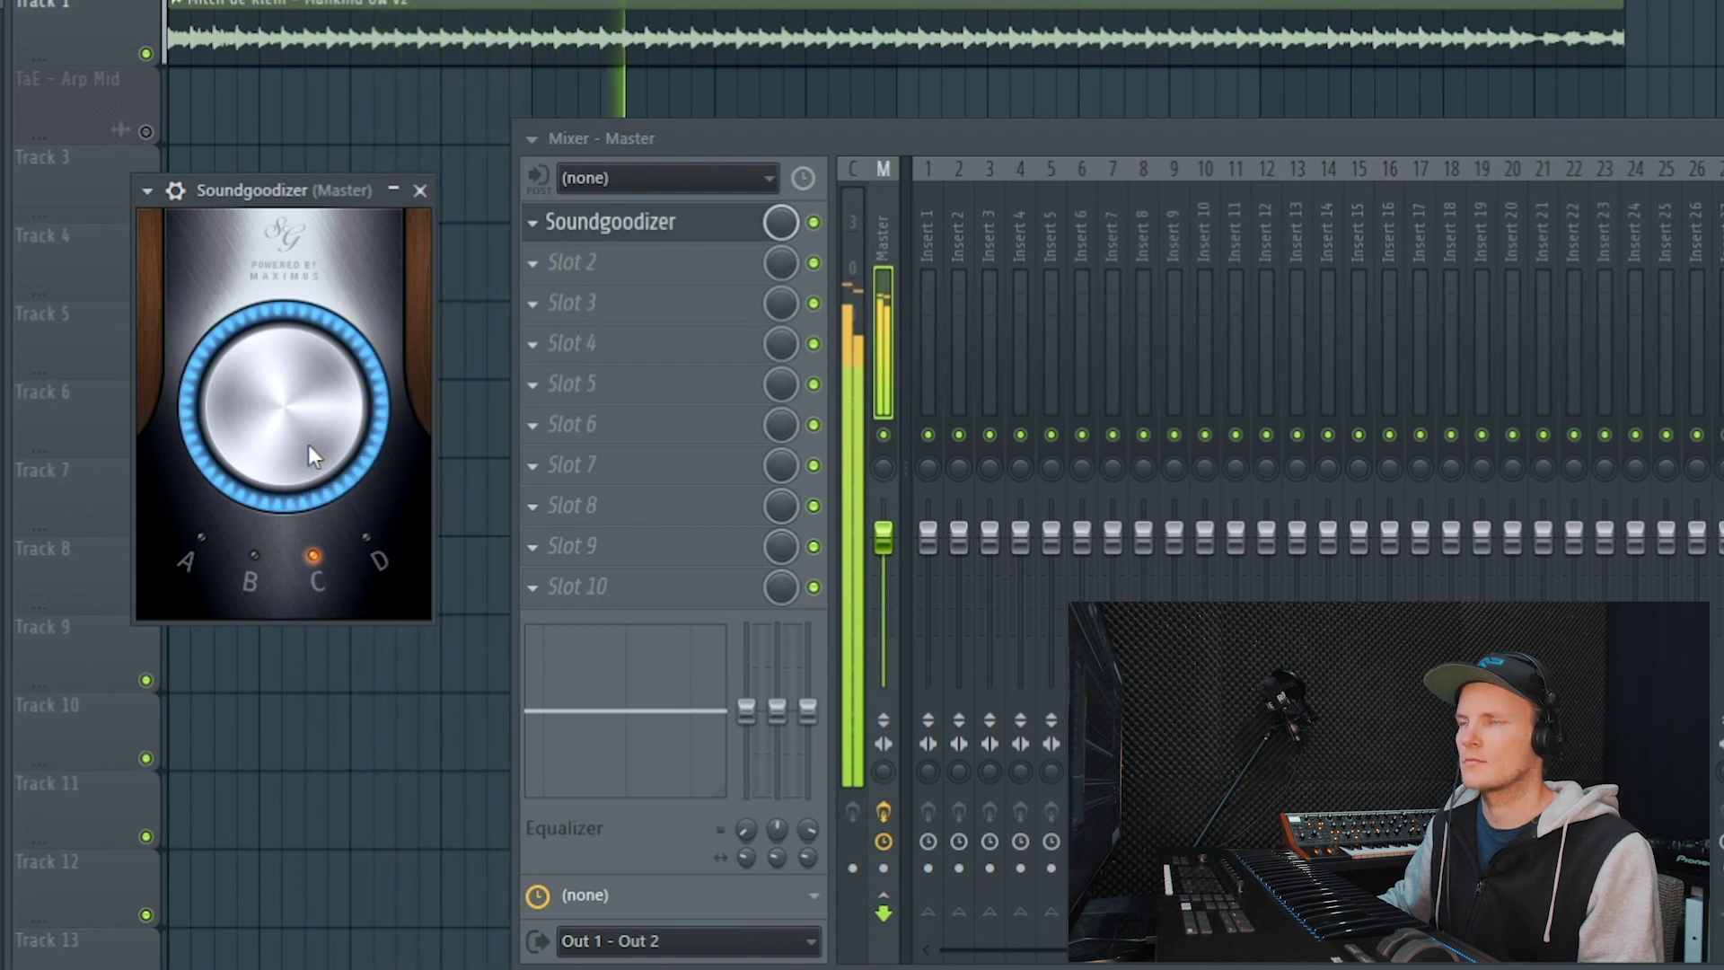
mouse_move(309, 445)
left_mouse_down()
mouse_move(309, 539)
mouse_move(309, 422)
left_mouse_up()
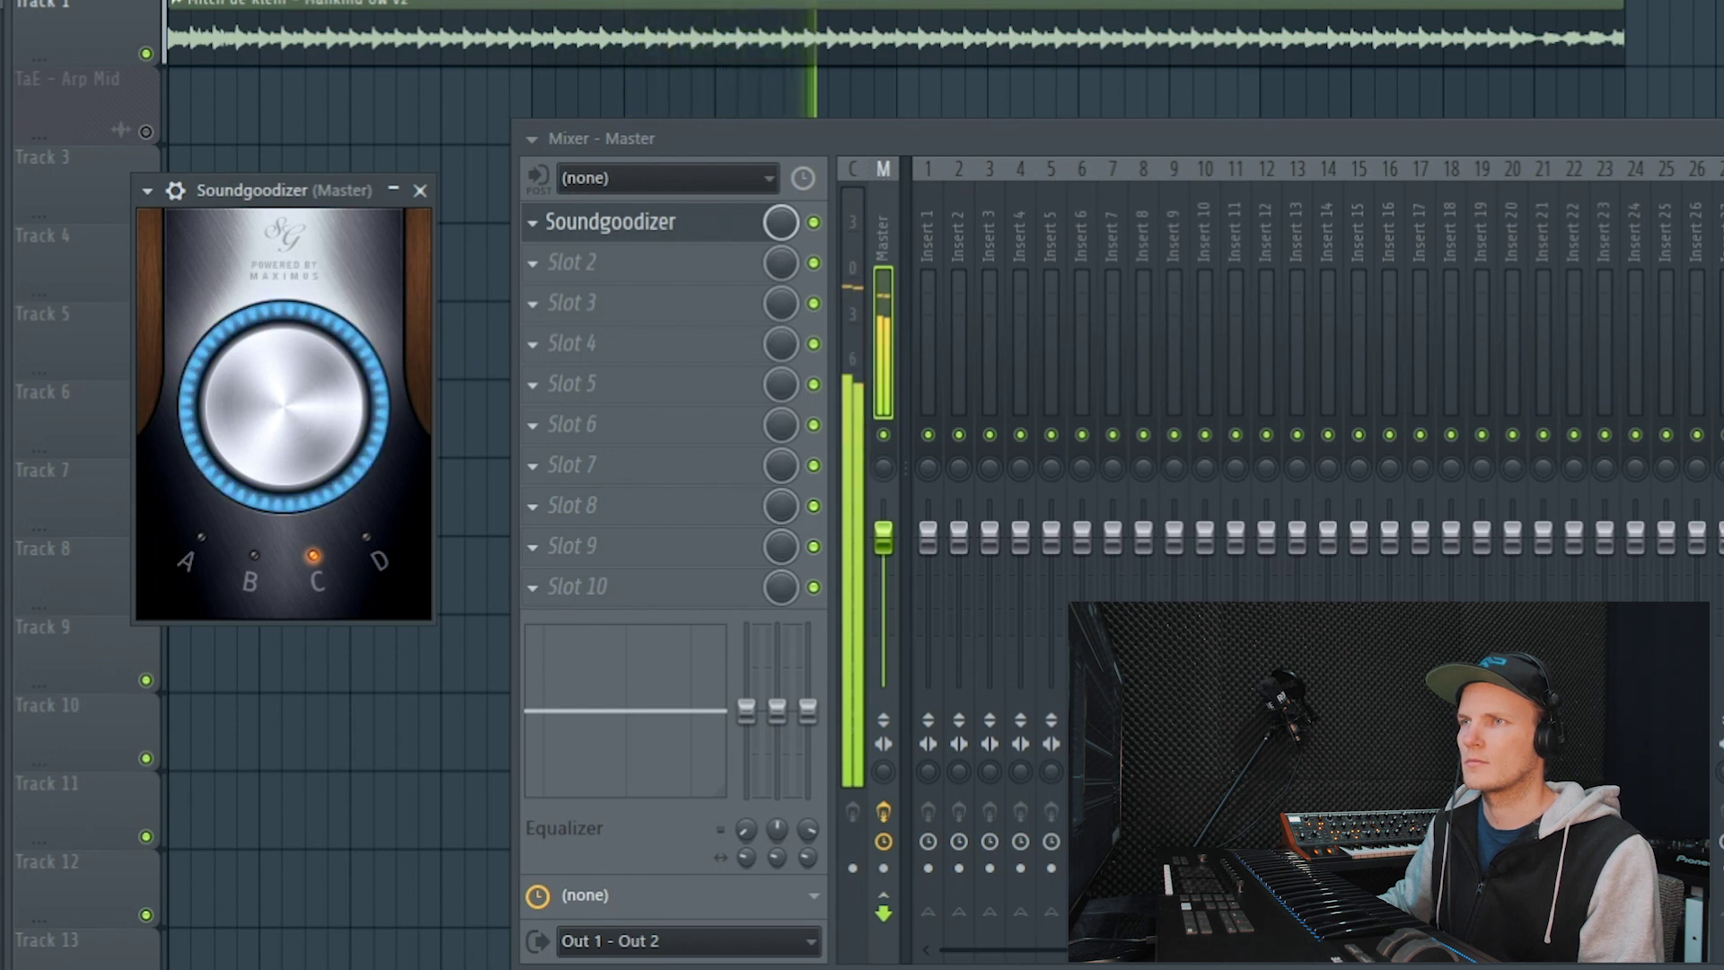
key("space")
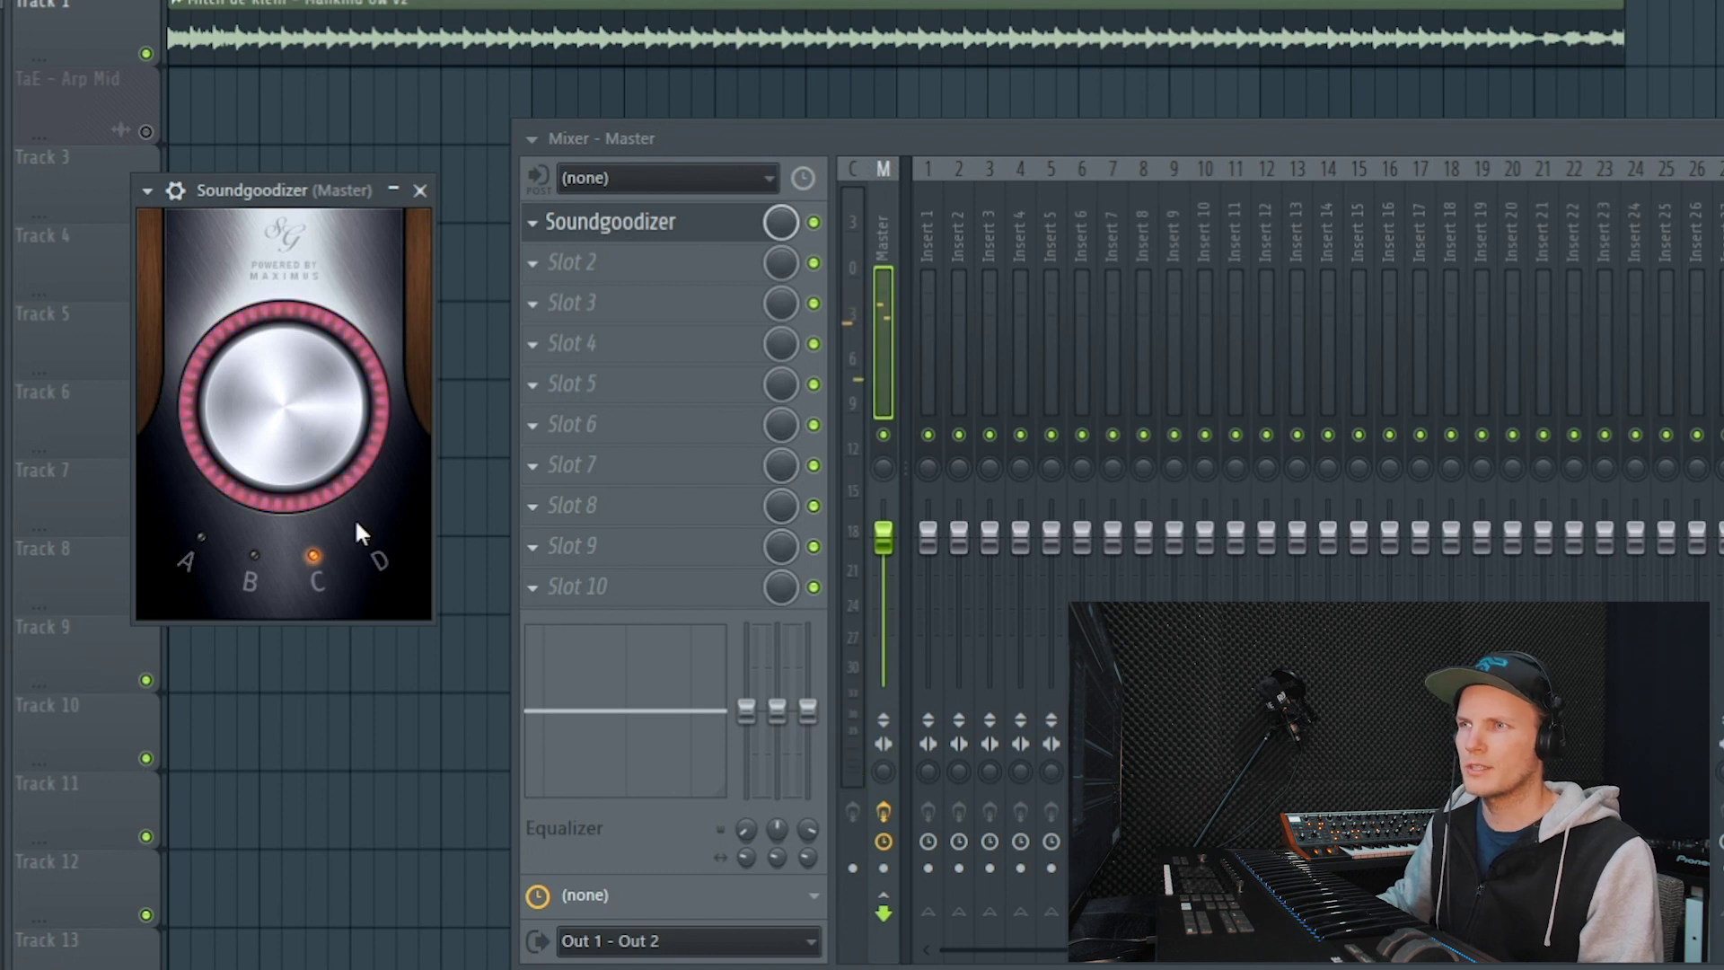
Listen to Soundgoodizer mode D with its amount pushed fully up, then return to mode A.
left_click(368, 542)
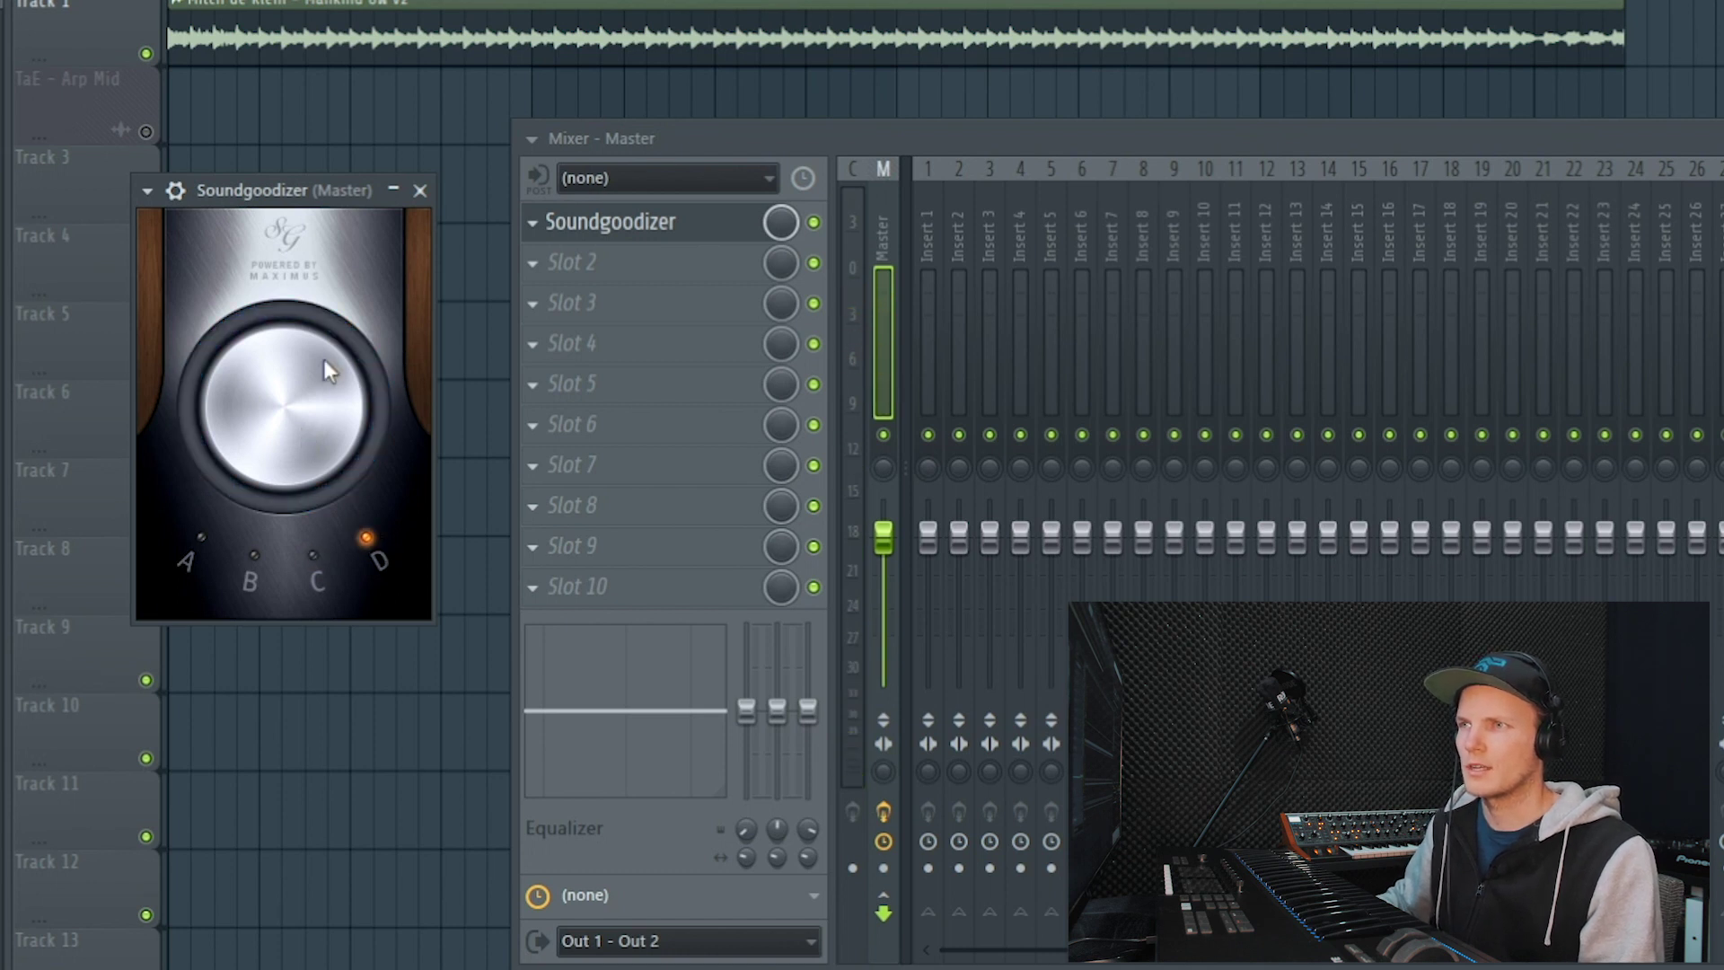
key("space")
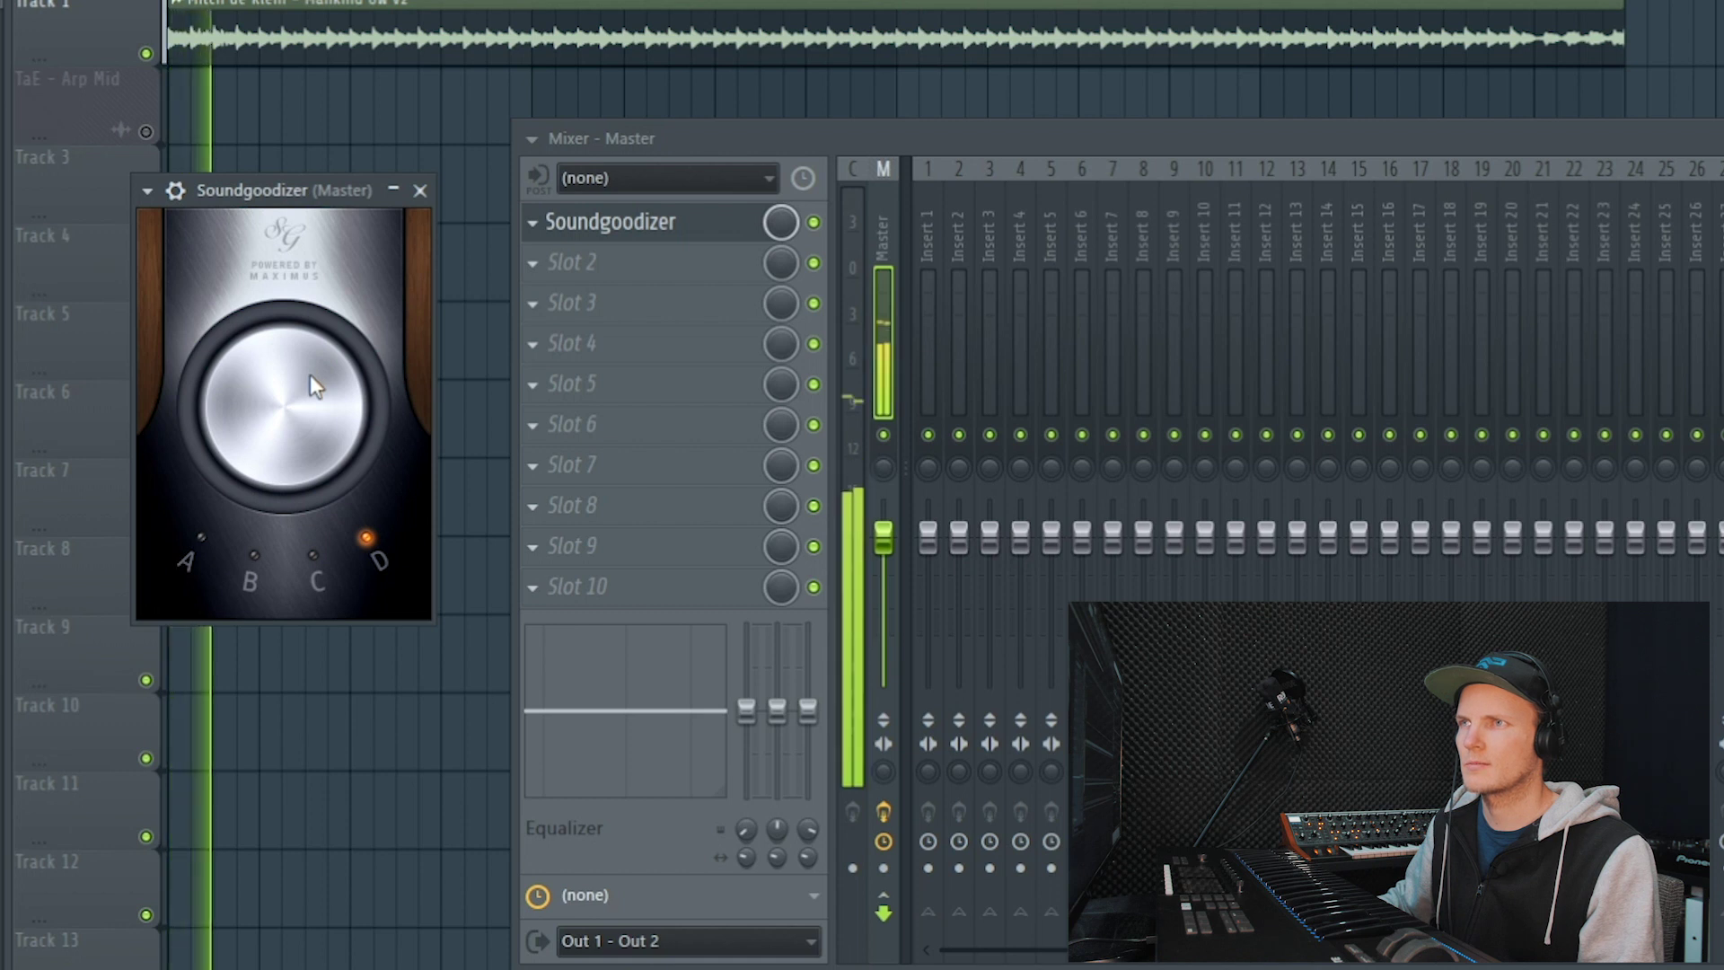
left_click_drag(293, 409, 293, 305)
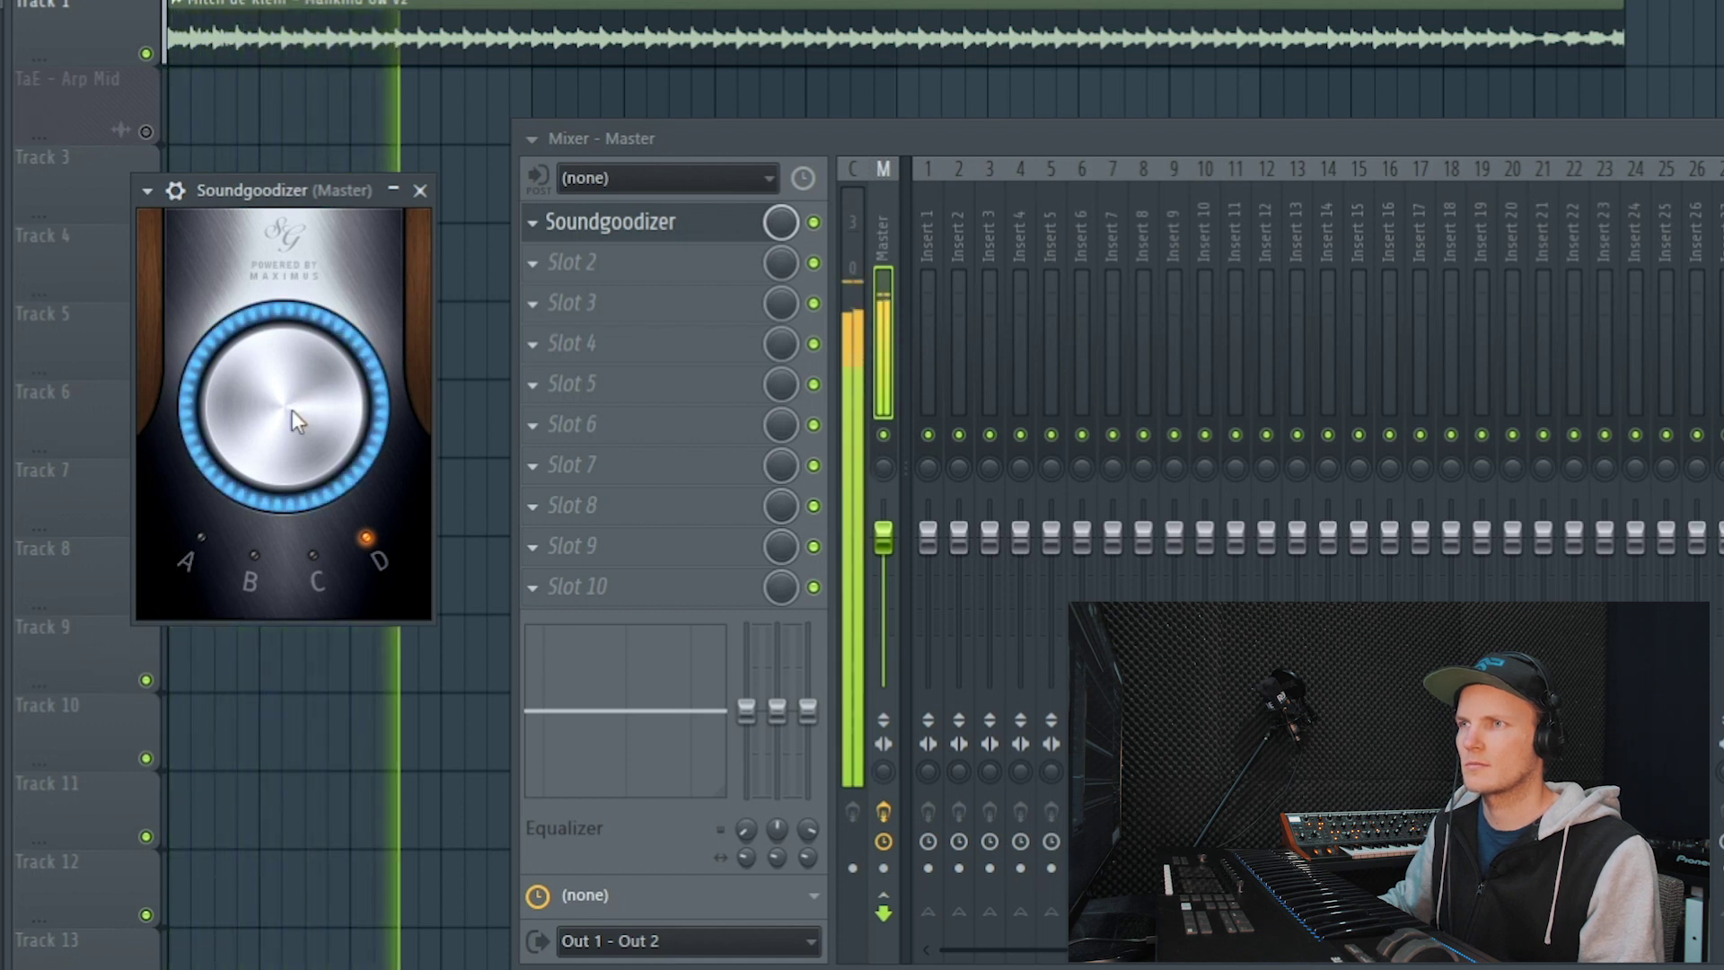
left_click_drag(292, 410, 301, 332)
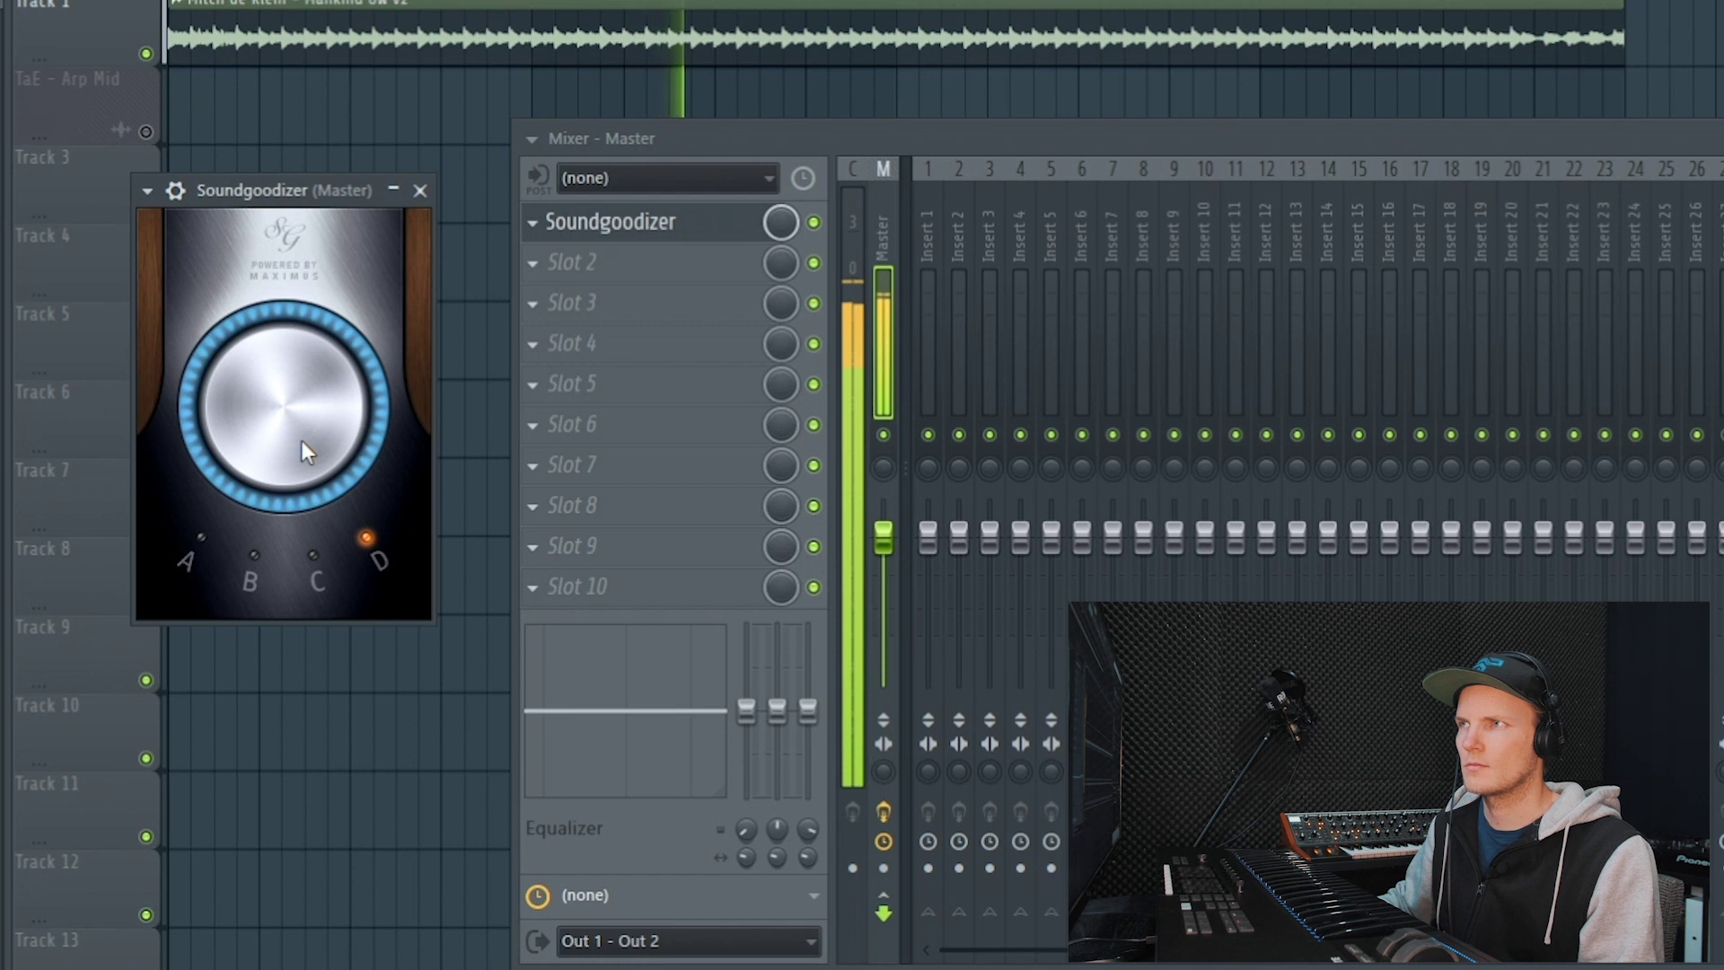
key("space")
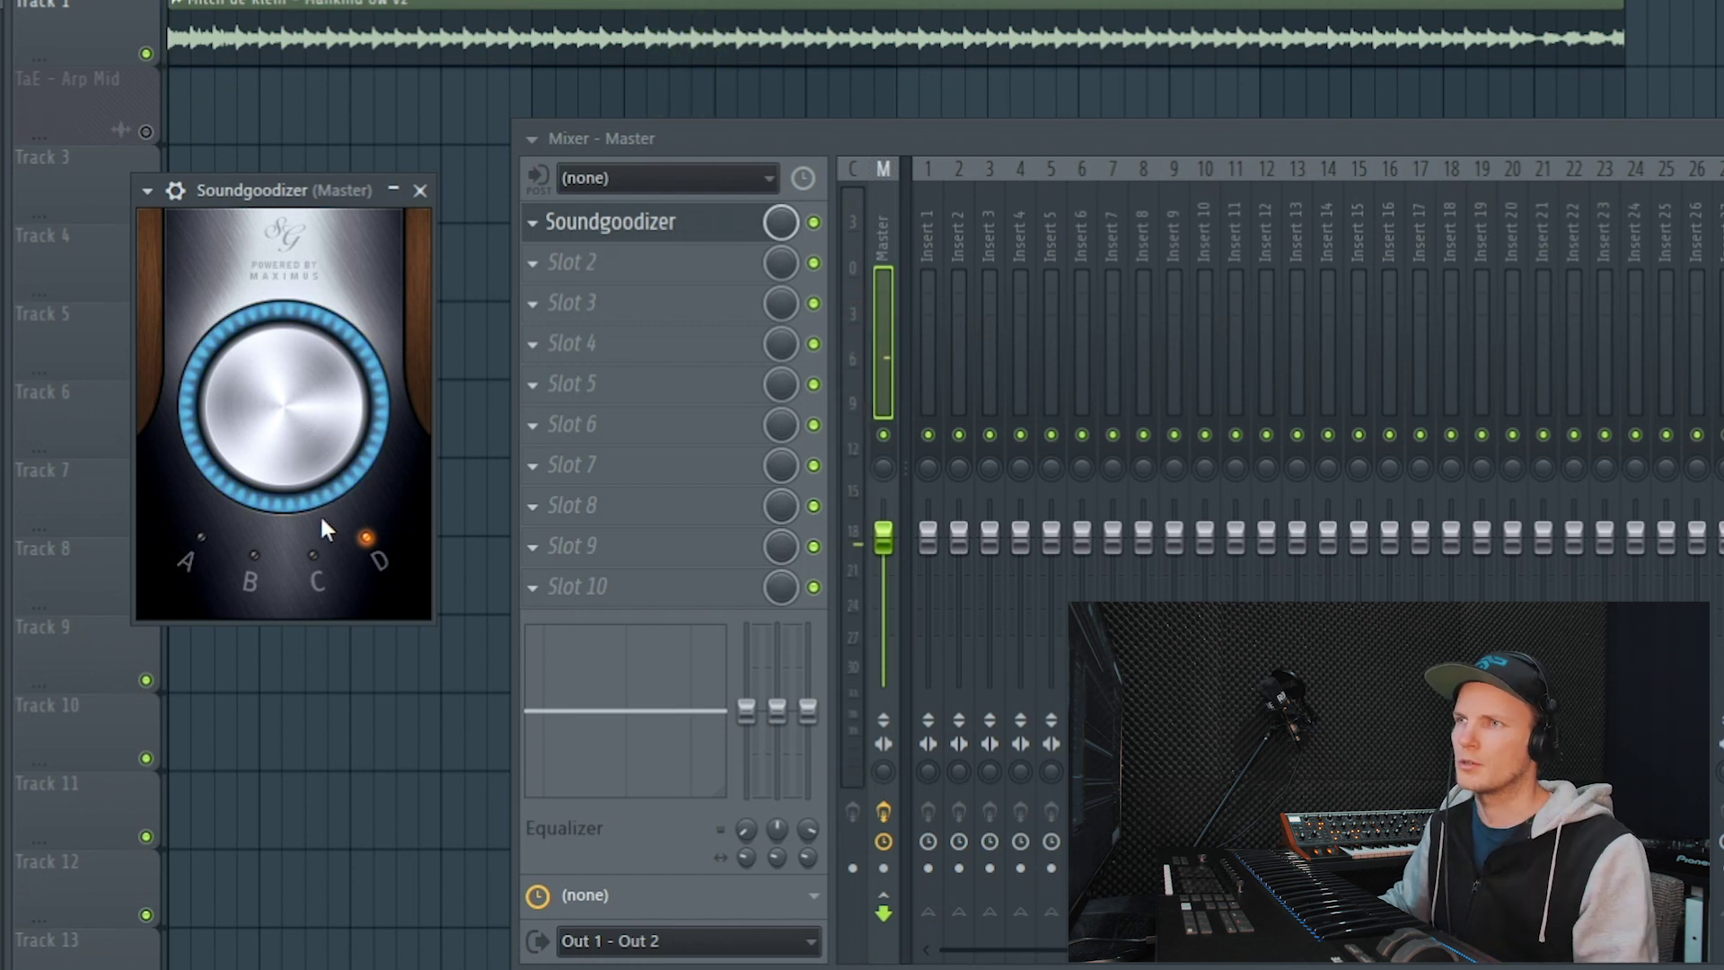
left_click(303, 444)
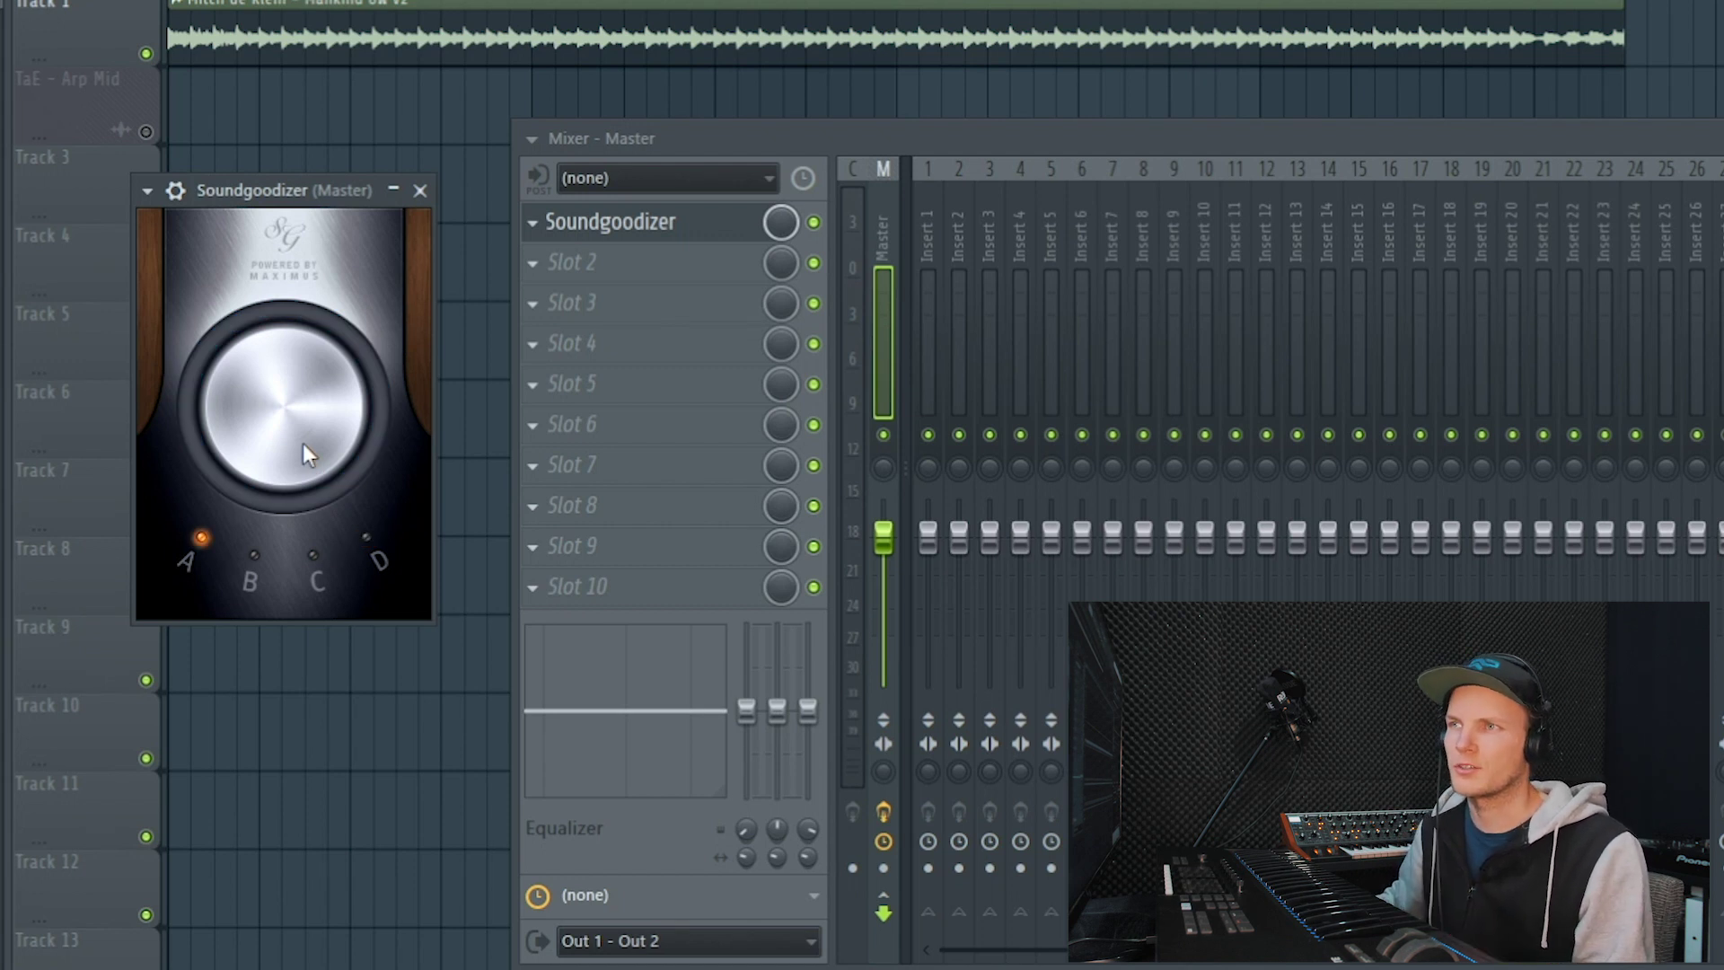
Raise the mode A amount to about a third and compare it against bypass while playing.
left_click_drag(306, 473, 305, 454)
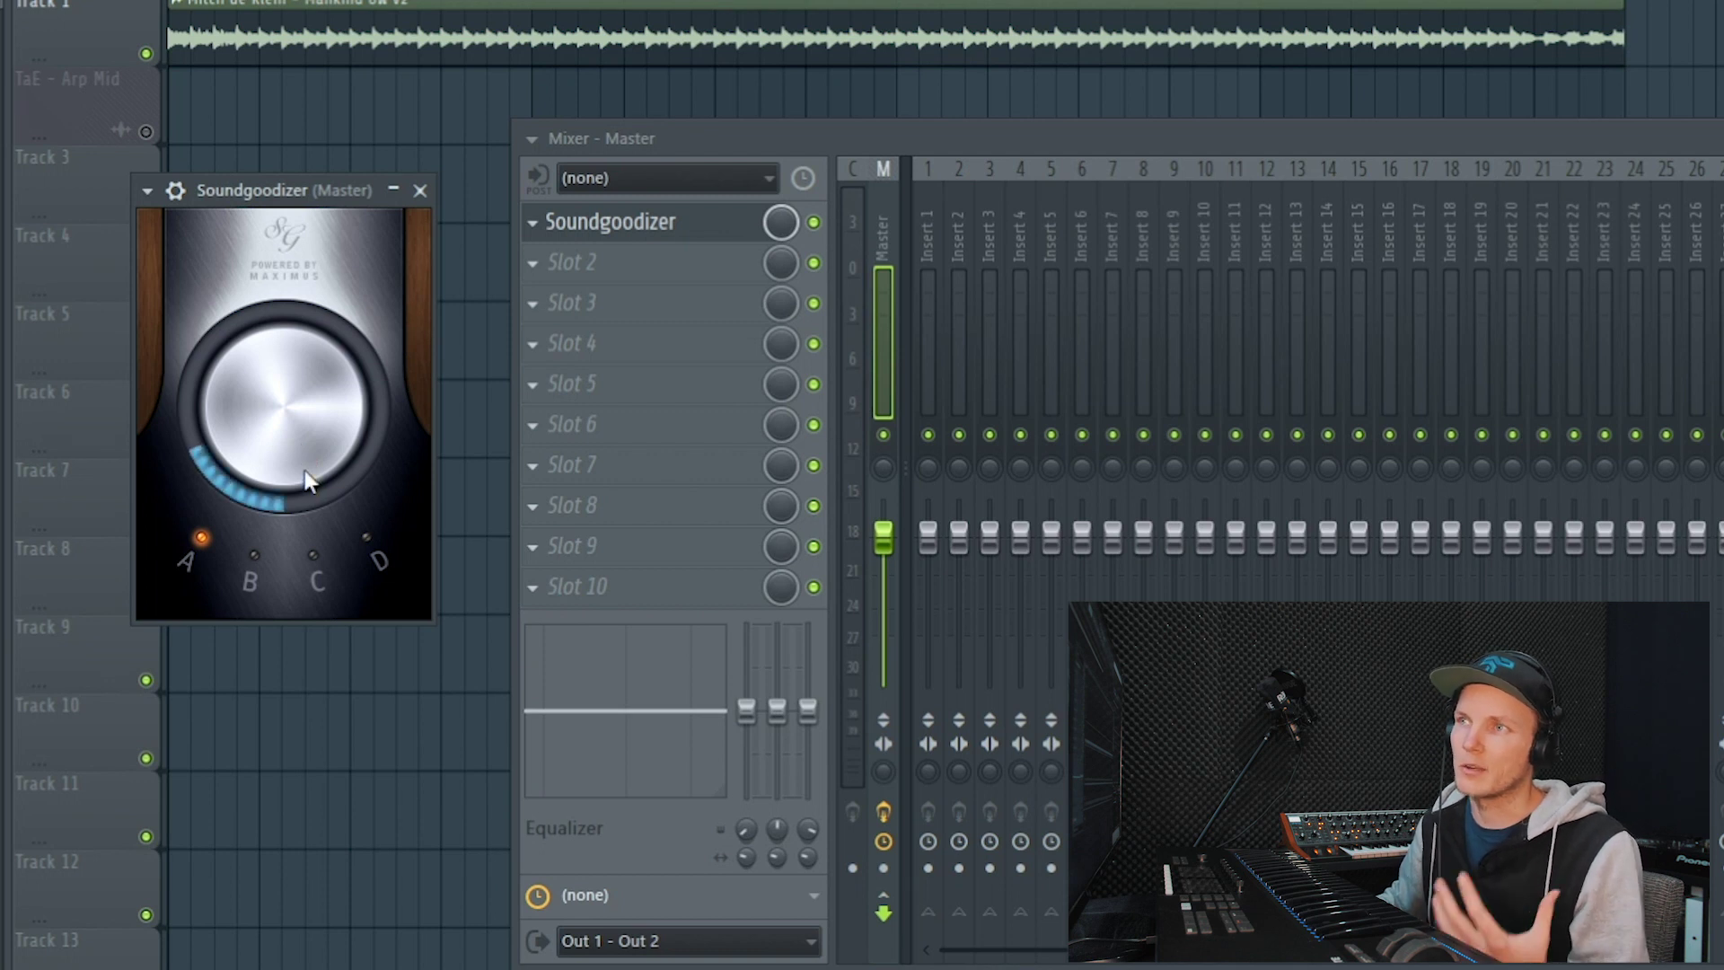
key("space")
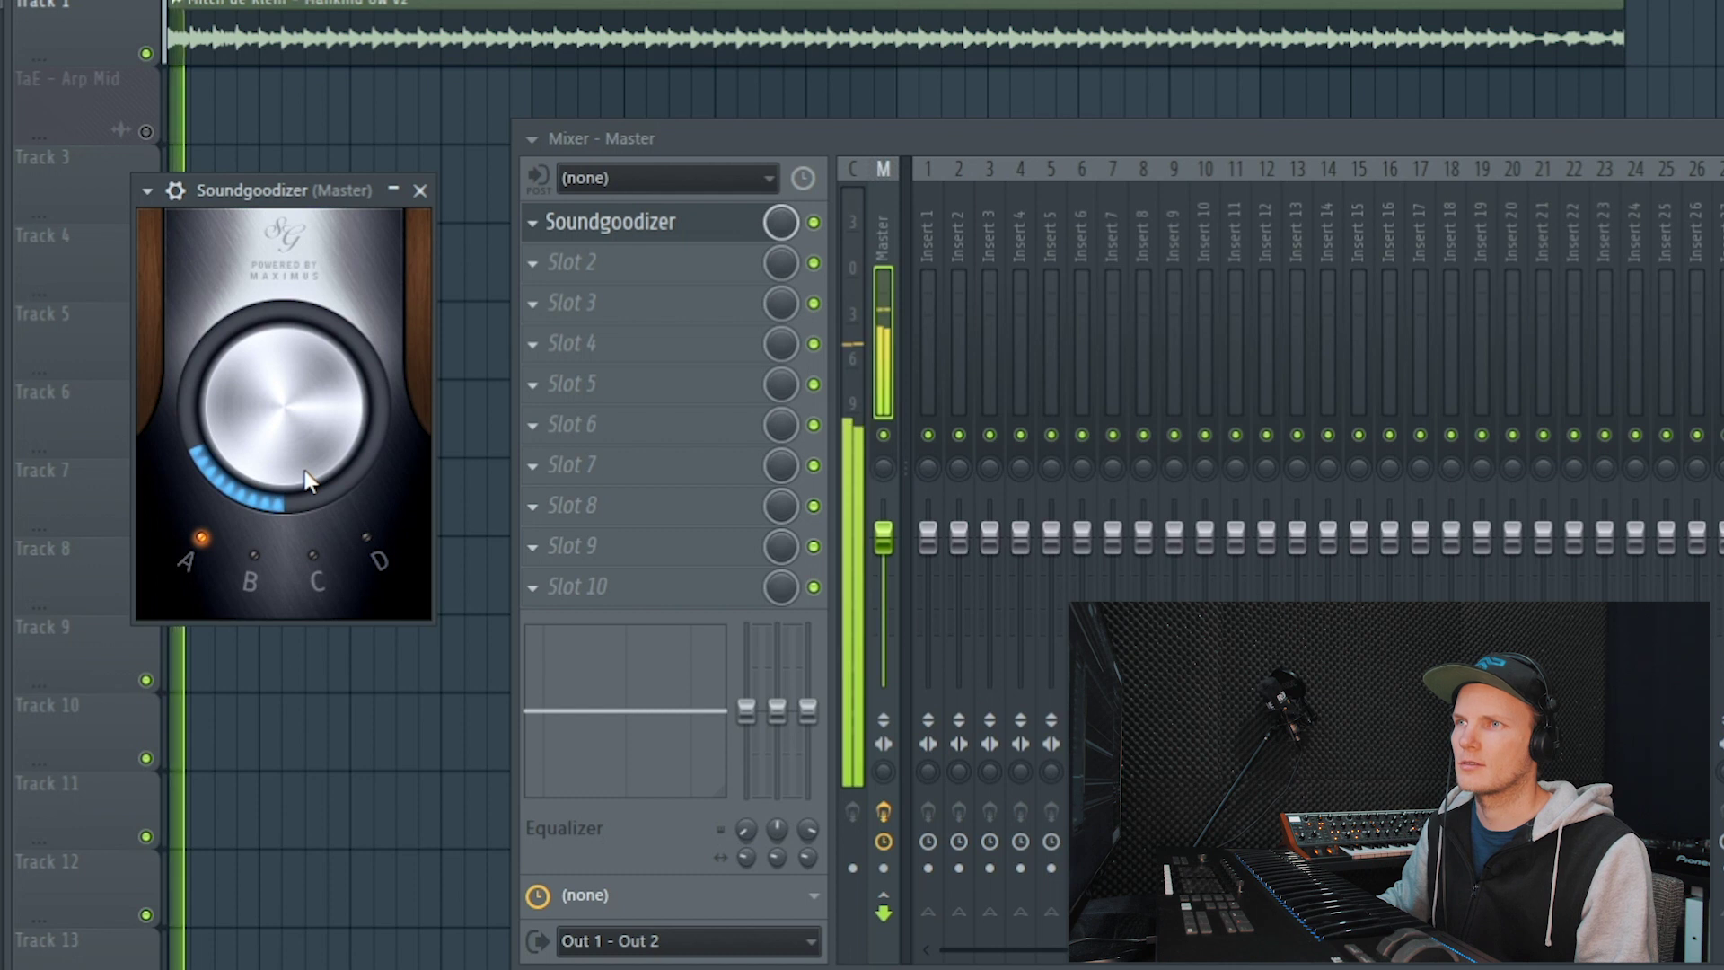
left_click_drag(305, 471, 305, 398)
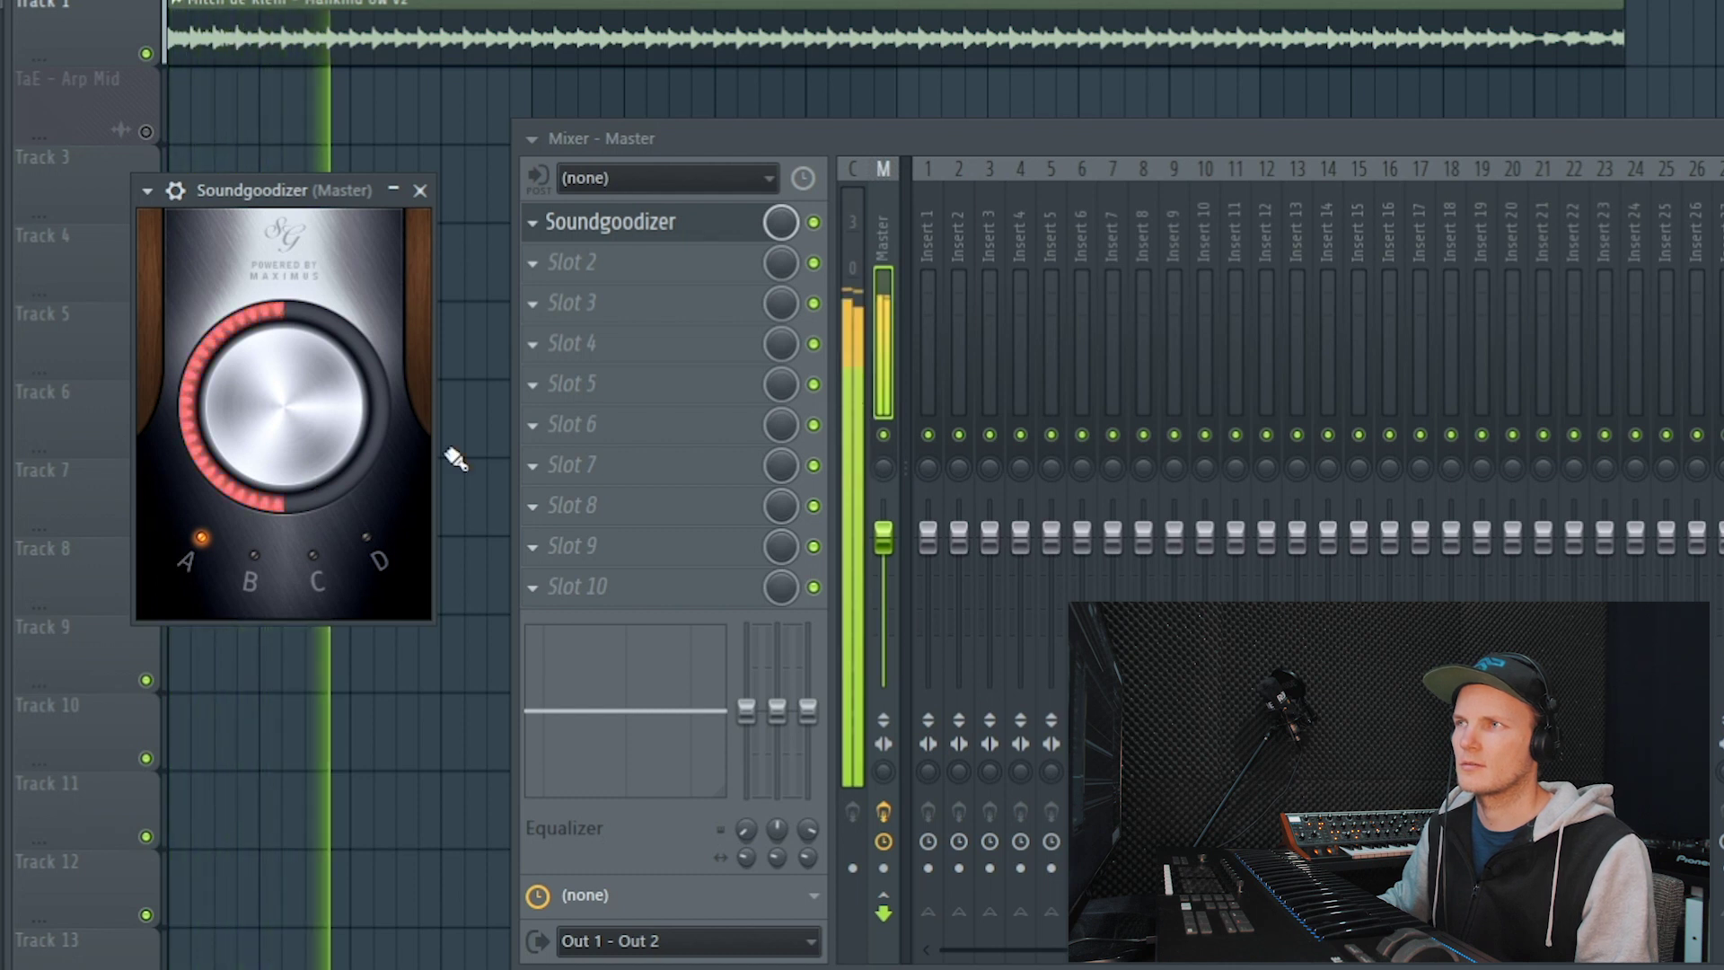
left_click(813, 222)
left_click(814, 223)
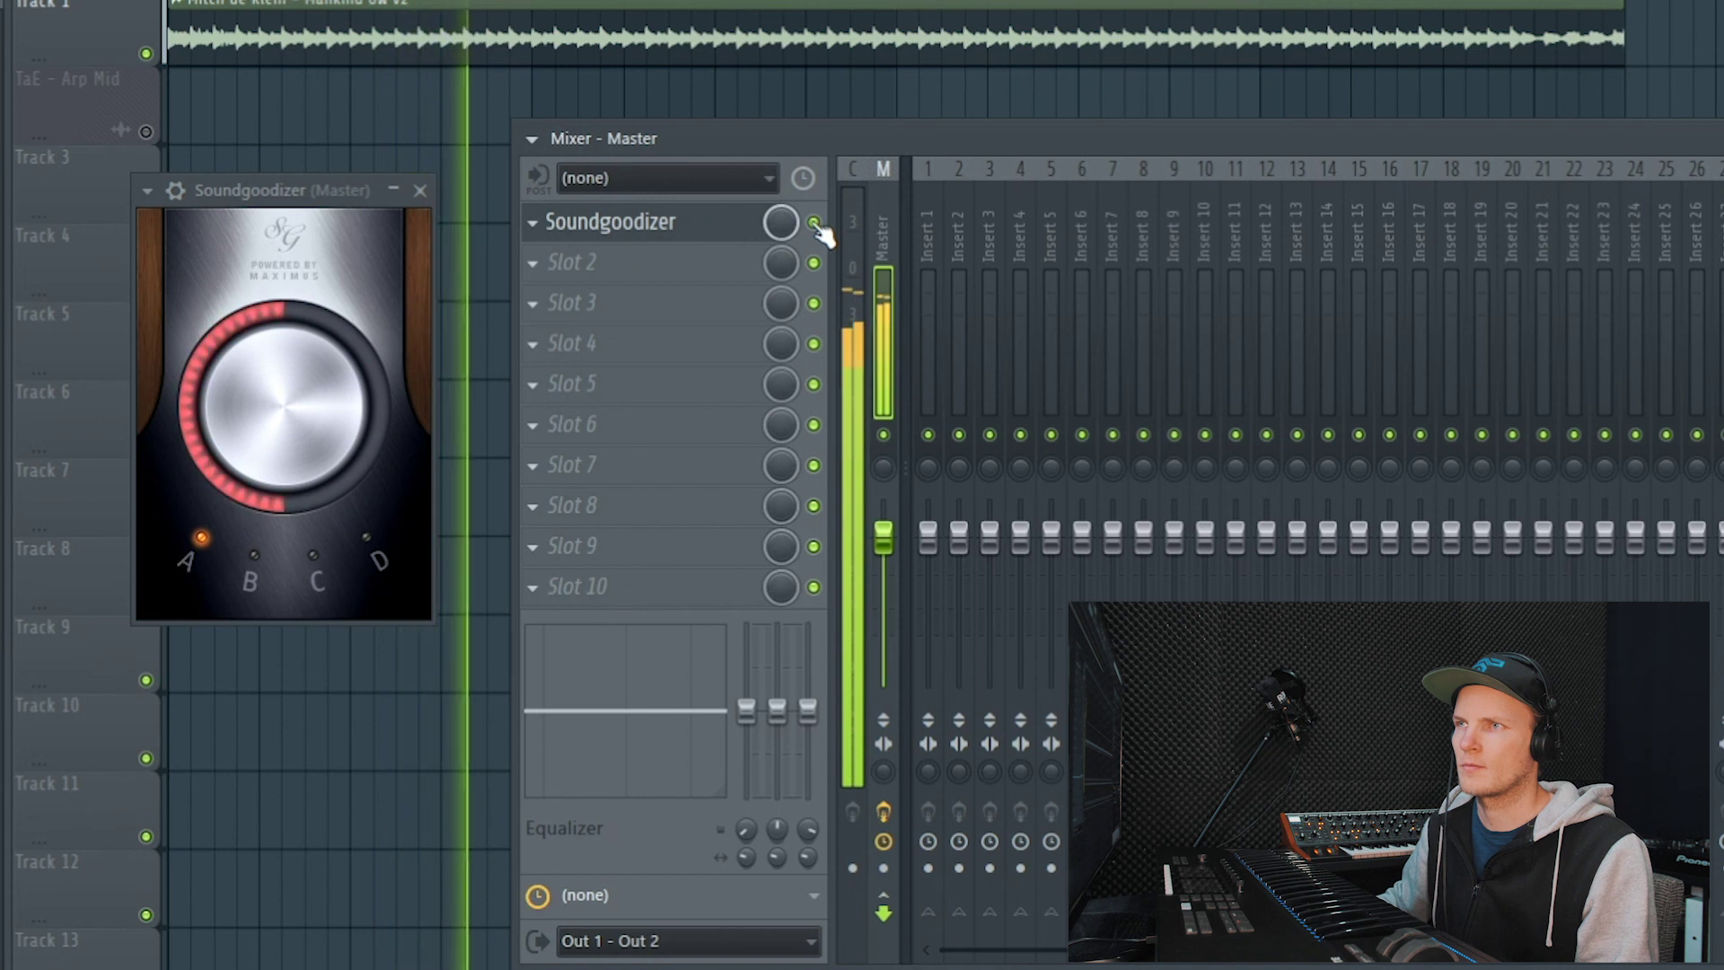
key("space")
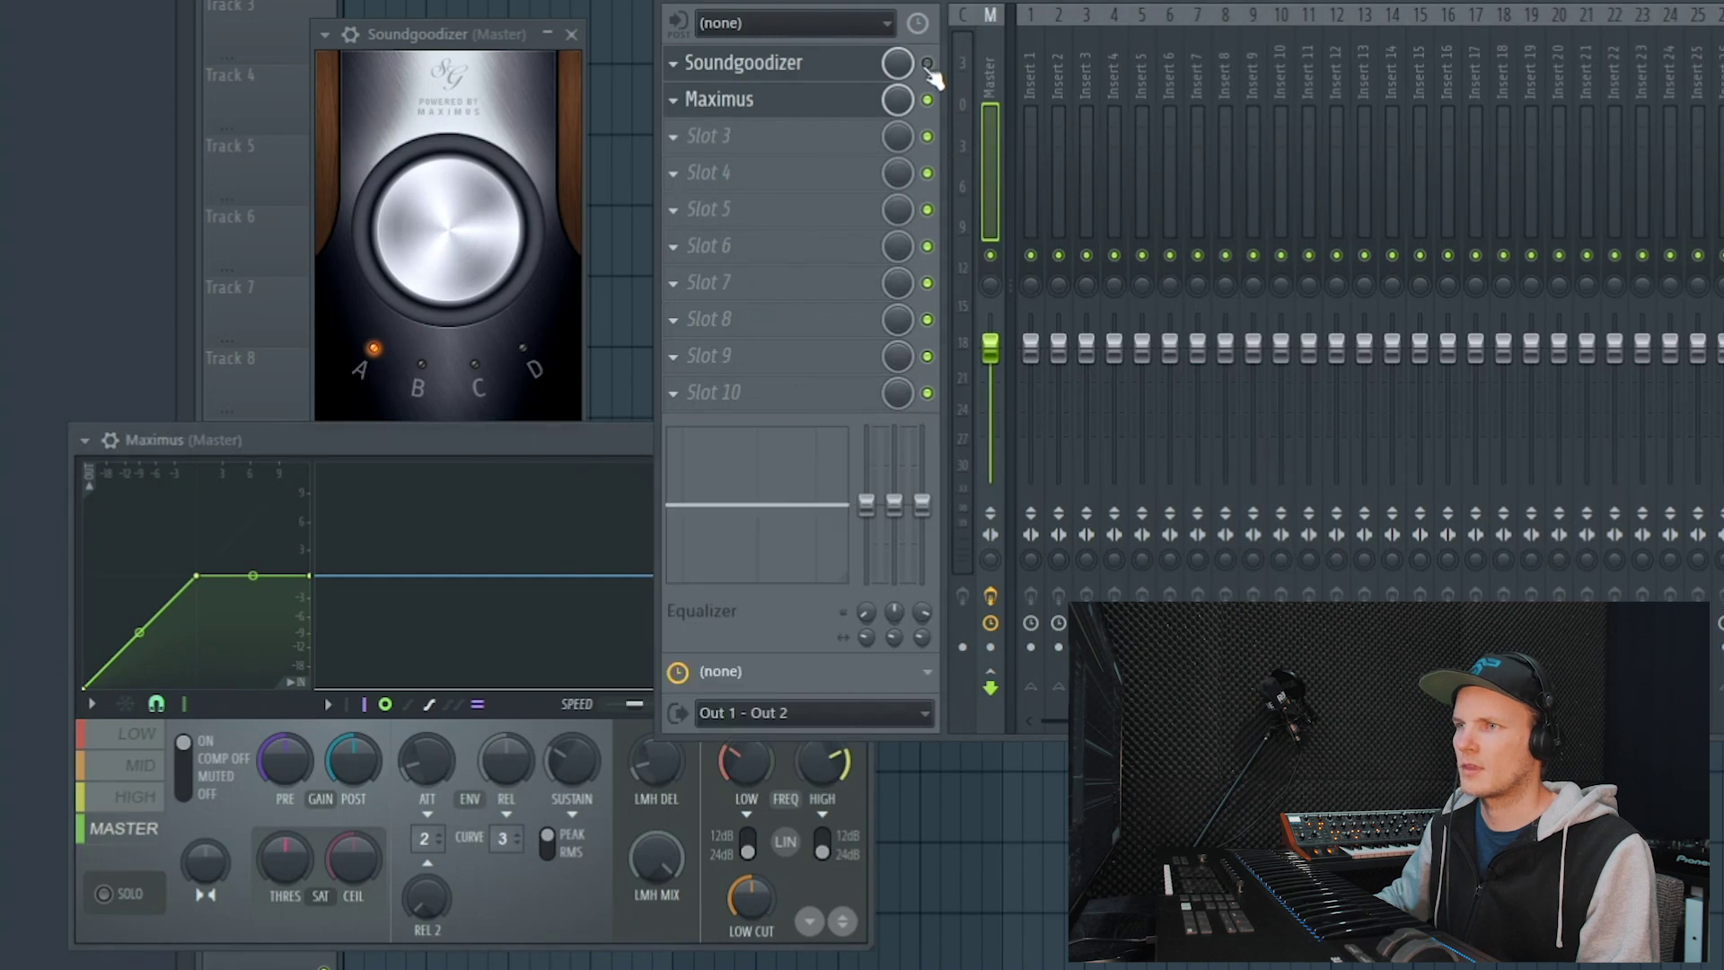
Load Maximus's Soundgoodizer preset 'a' from its Presets menu.
left_click_drag(439, 441, 449, 315)
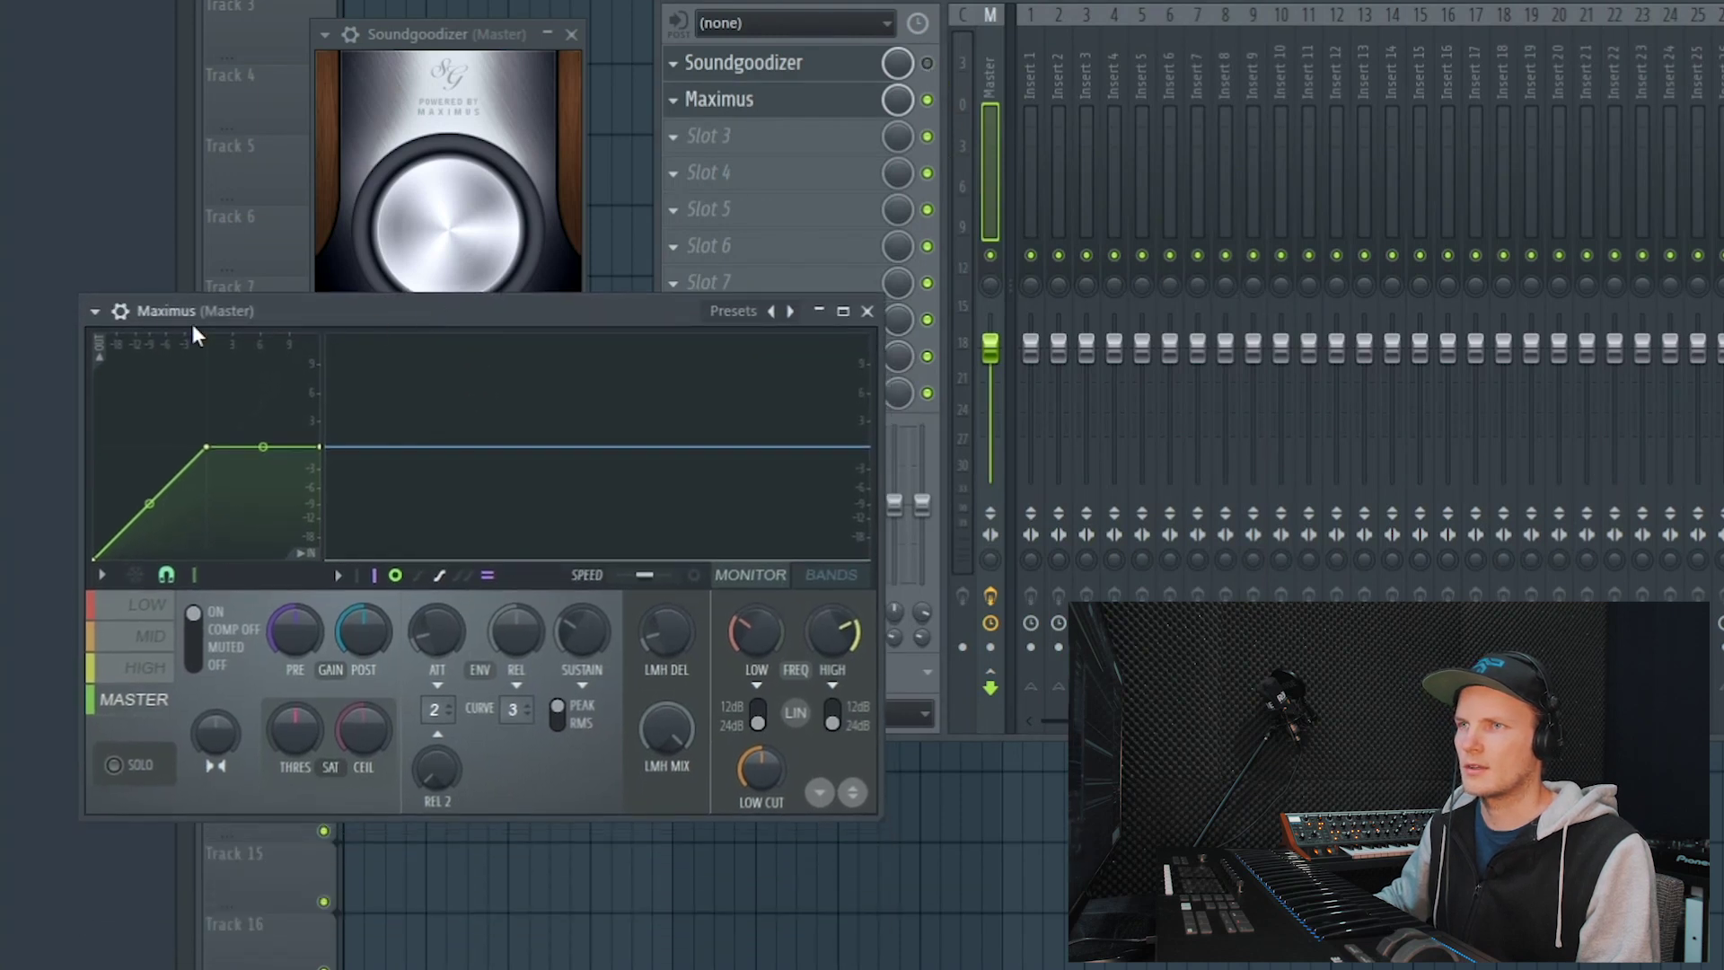
left_click(97, 313)
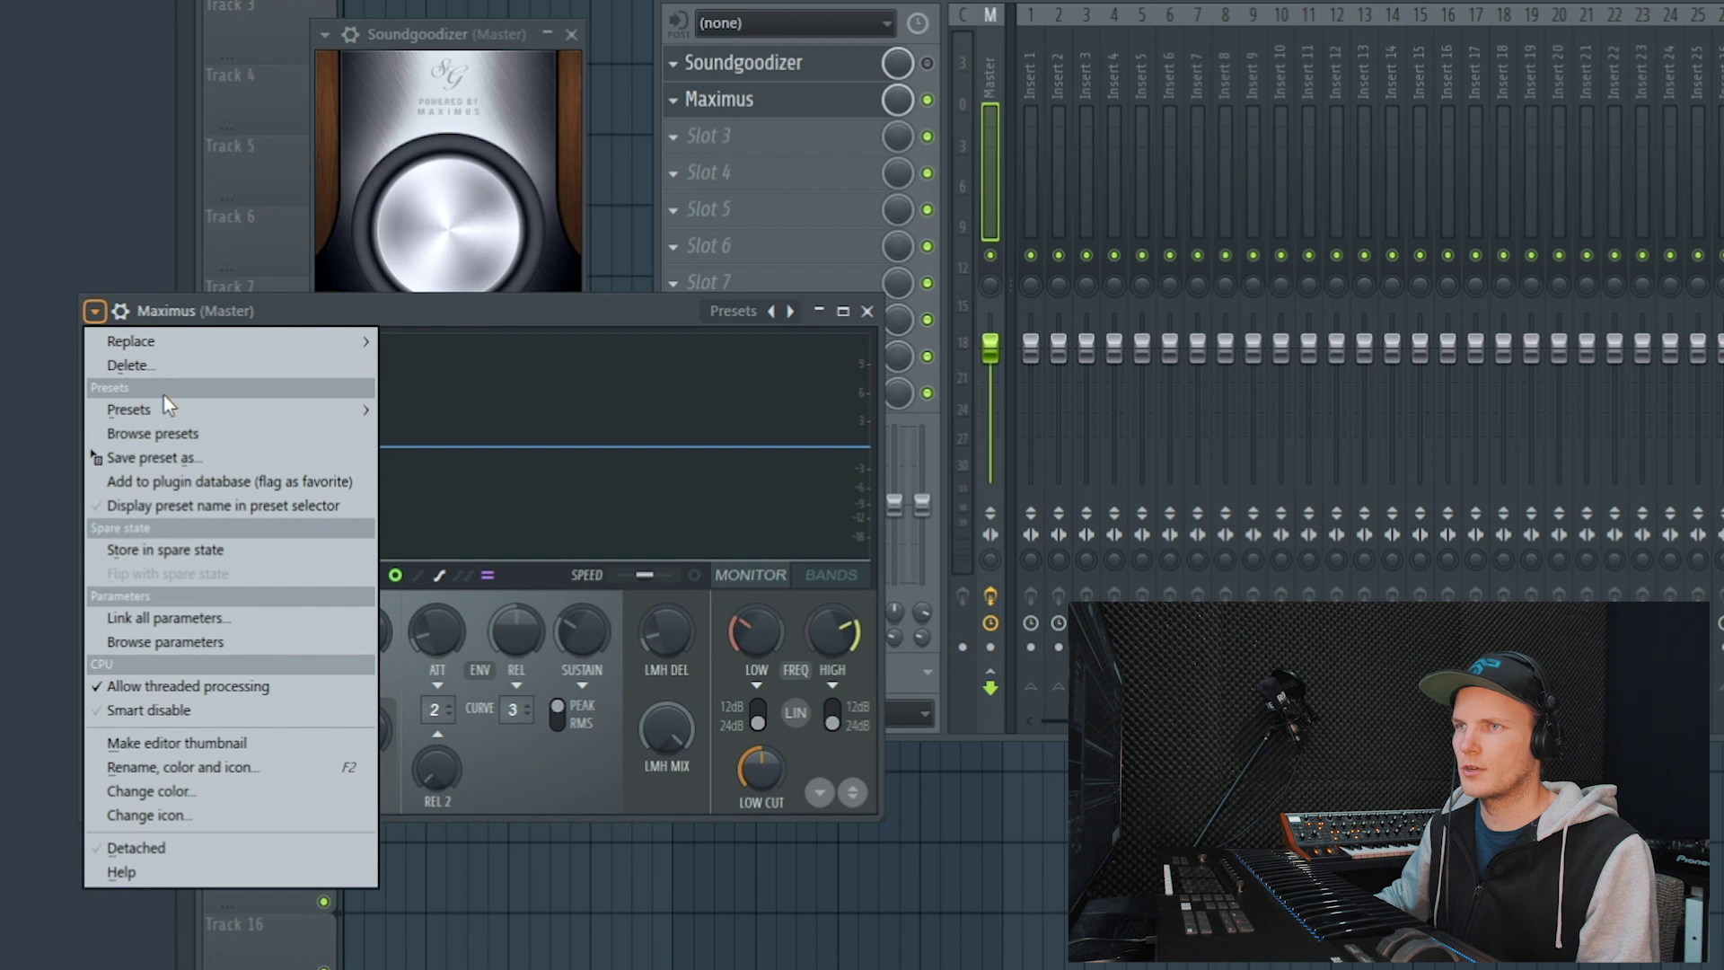
mouse_move(247, 415)
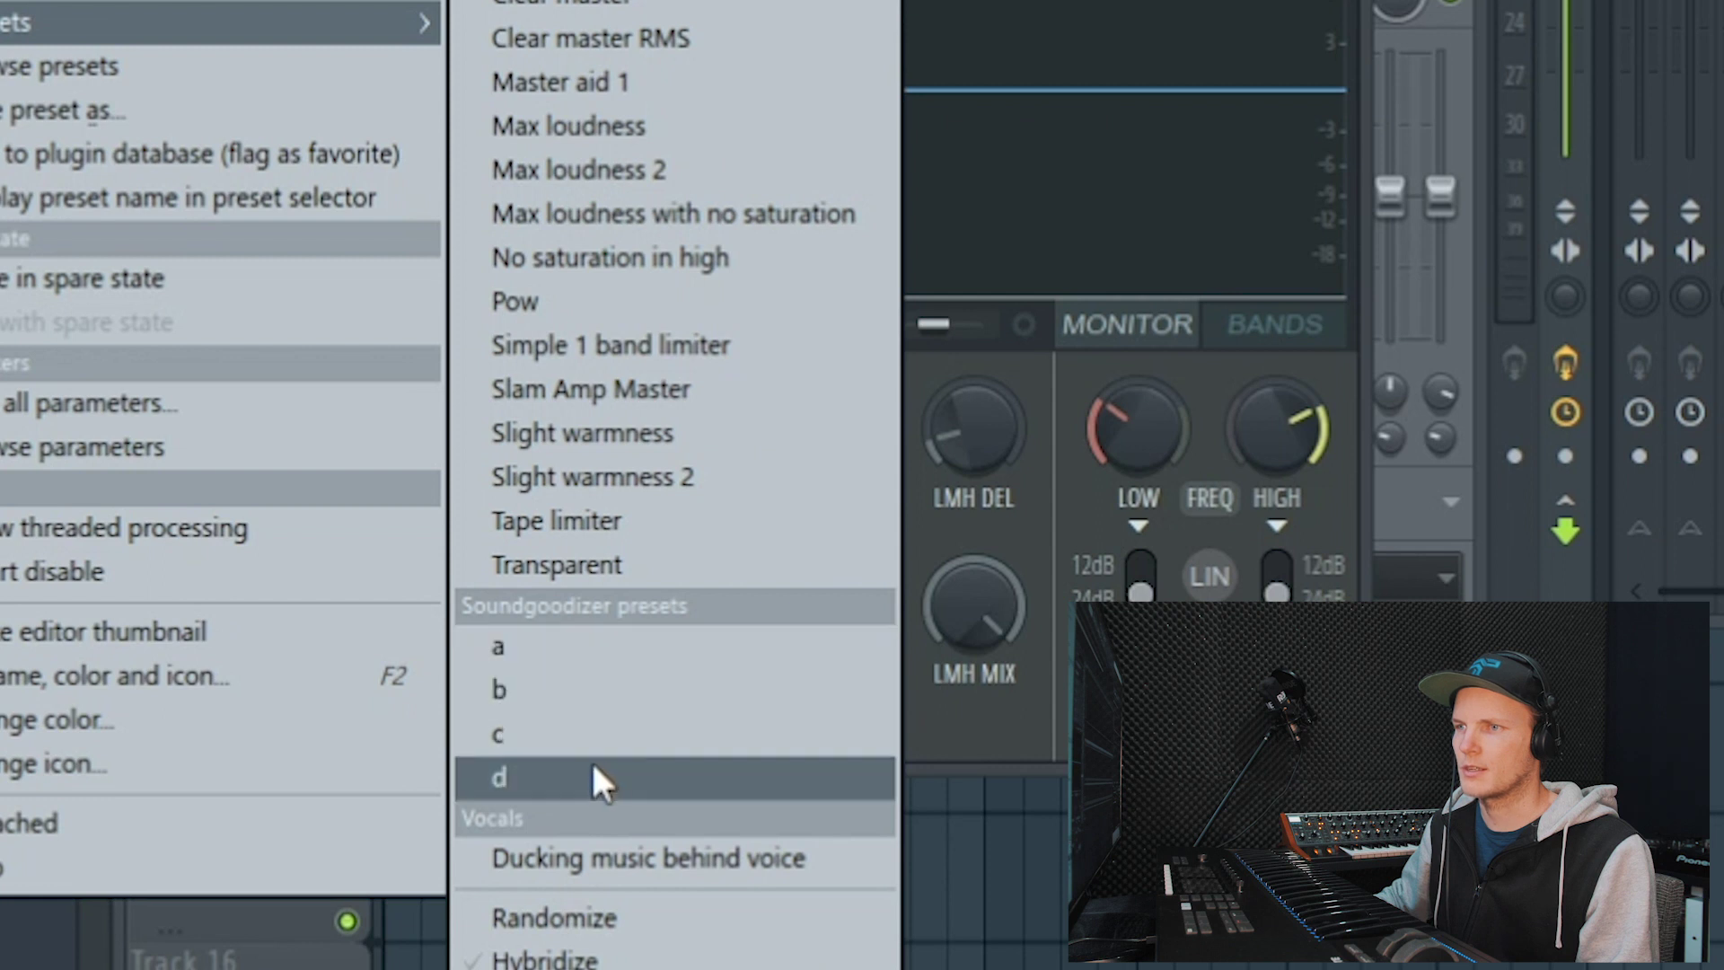
left_click(598, 646)
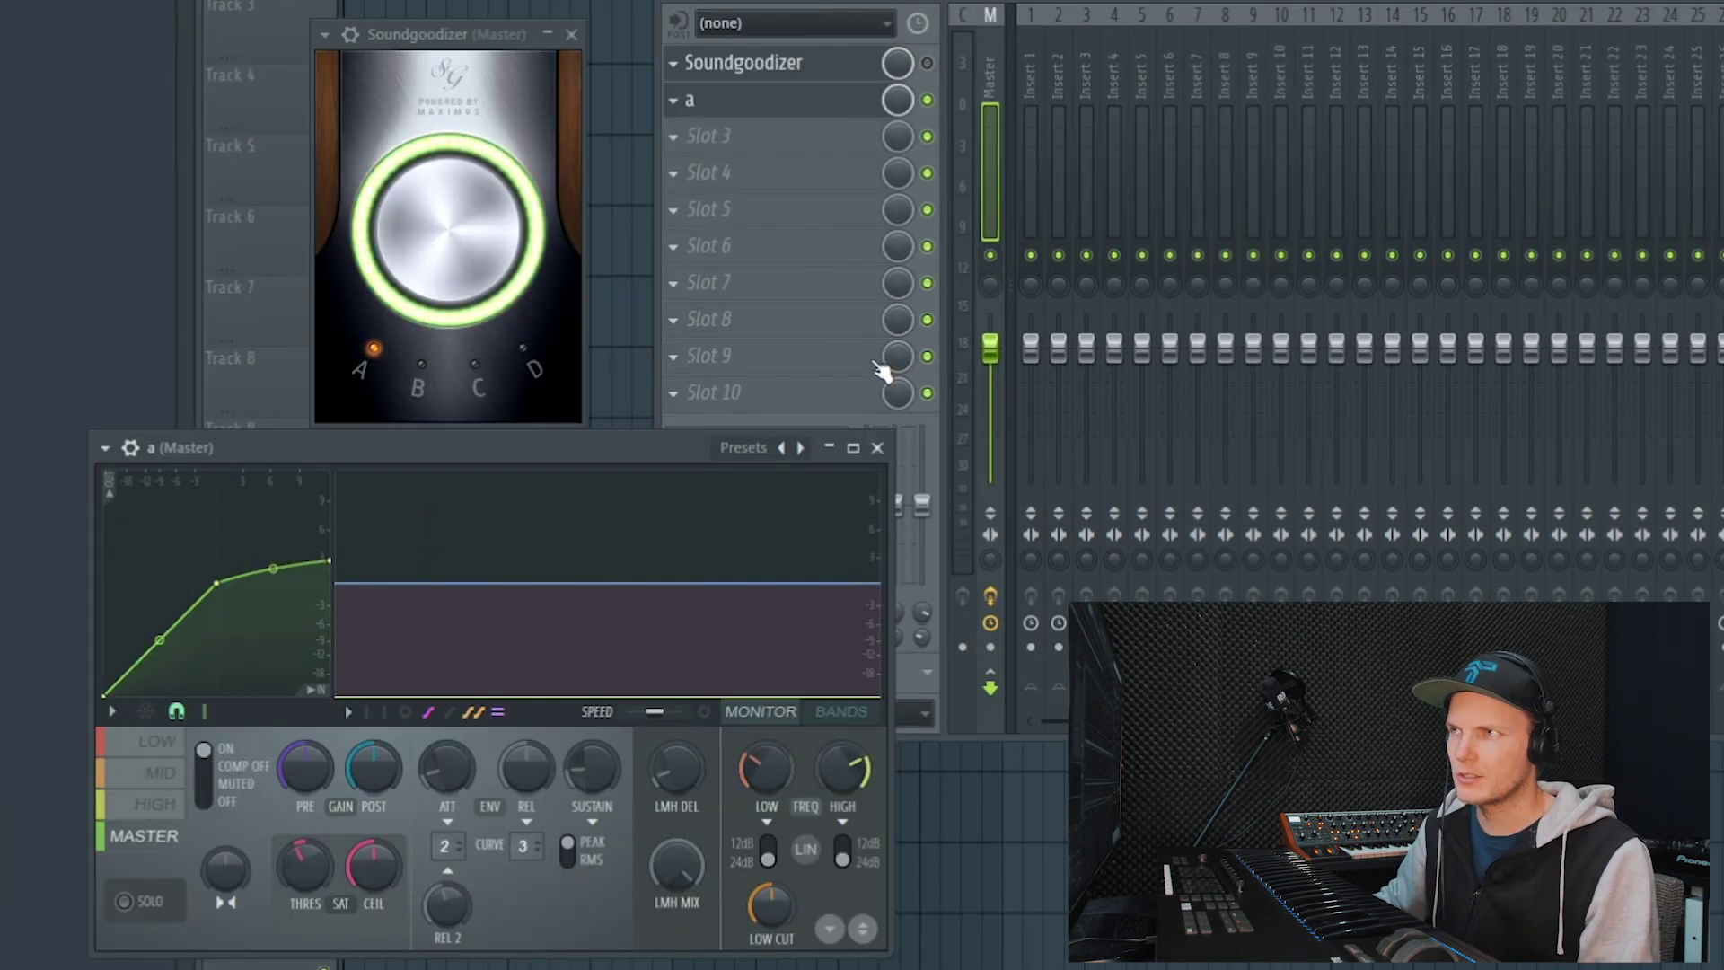
A/B compare Maximus preset 'a' and Soundgoodizer by toggling their mixer slot LEDs.
left_click(929, 100)
left_click(928, 63)
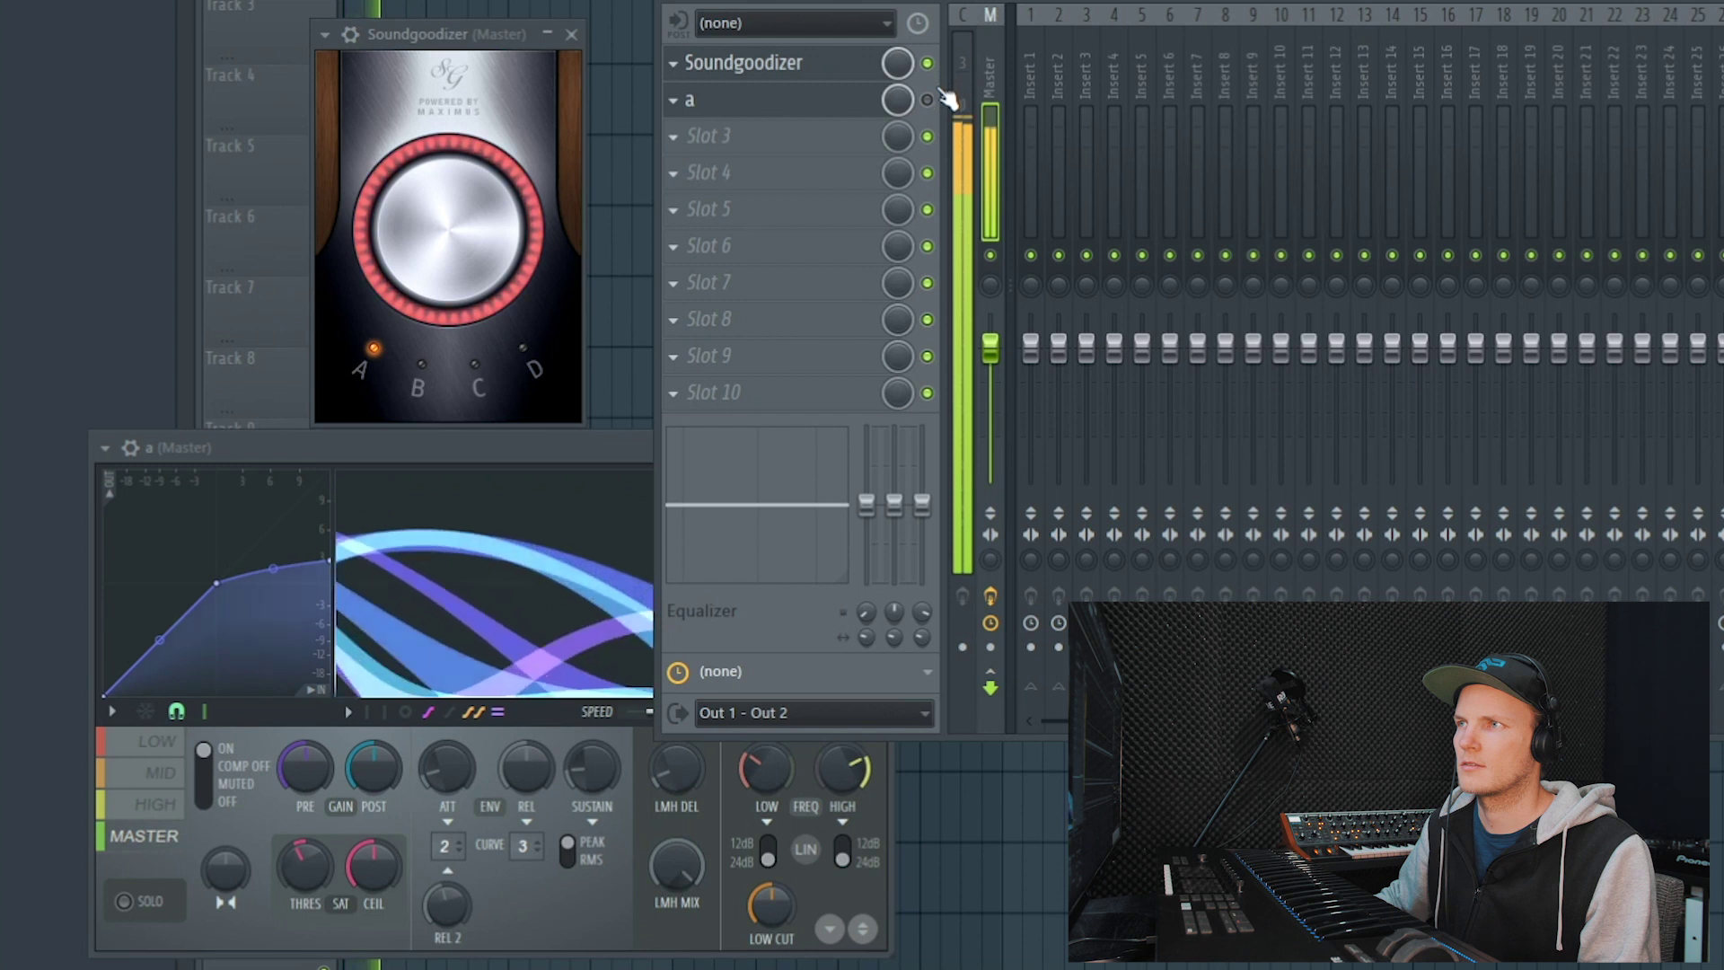
left_click(928, 99)
left_click(928, 63)
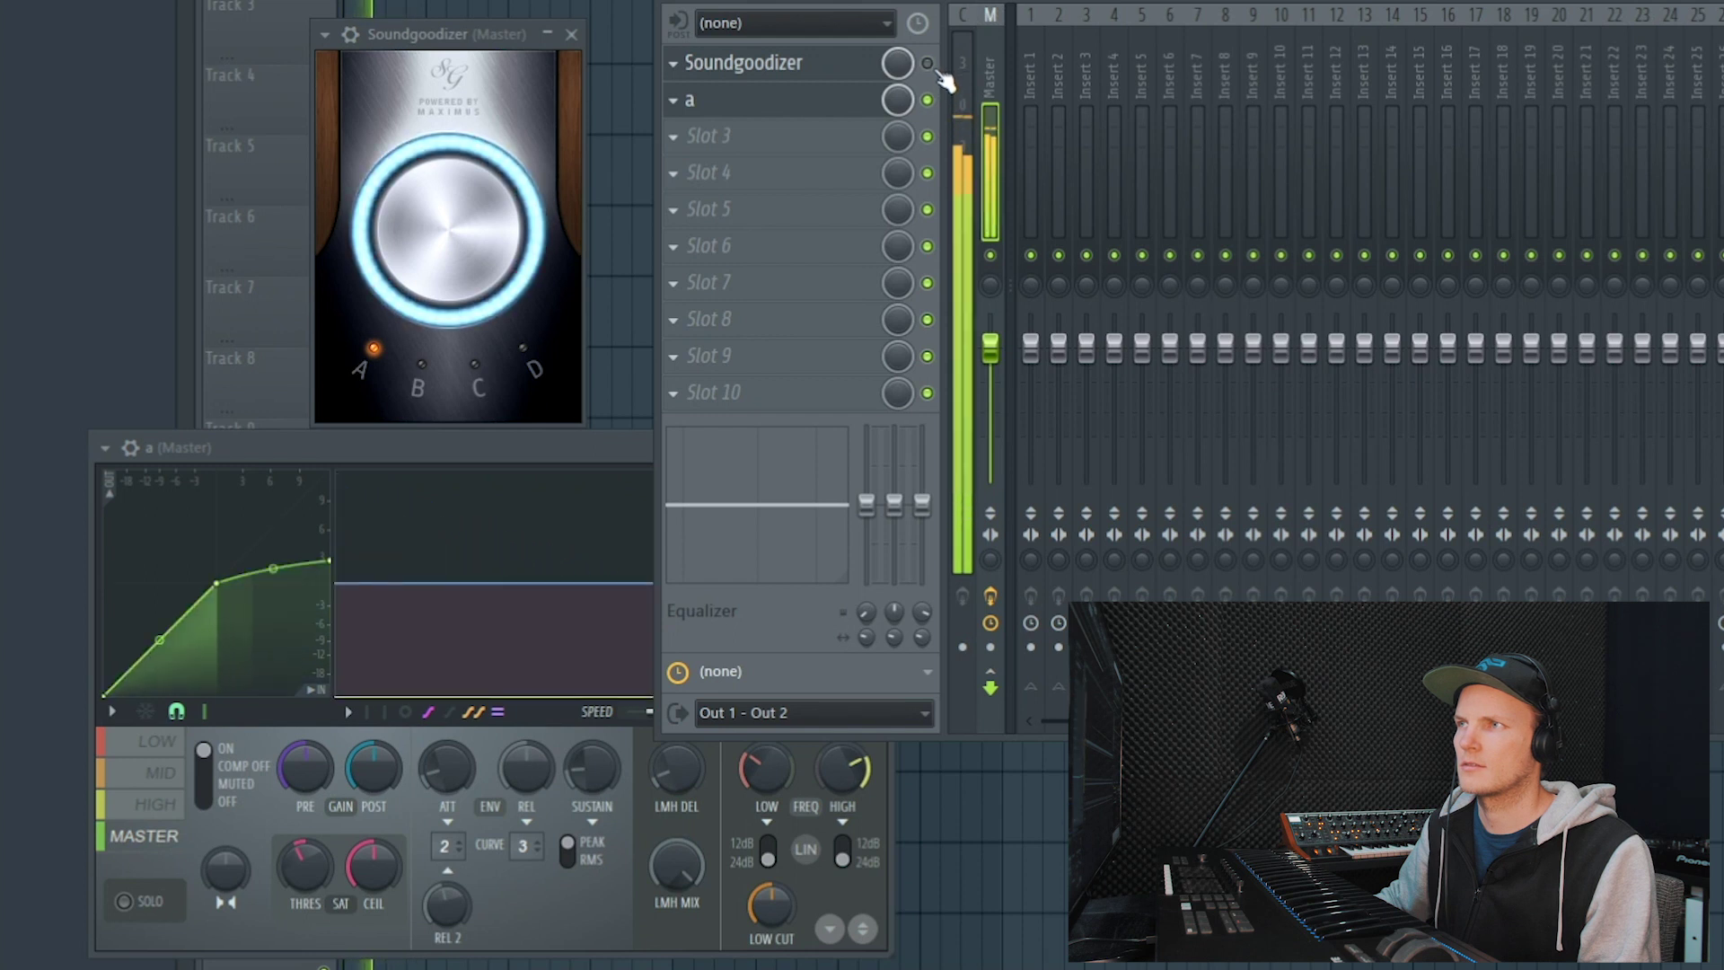
left_click(928, 63)
left_click(929, 100)
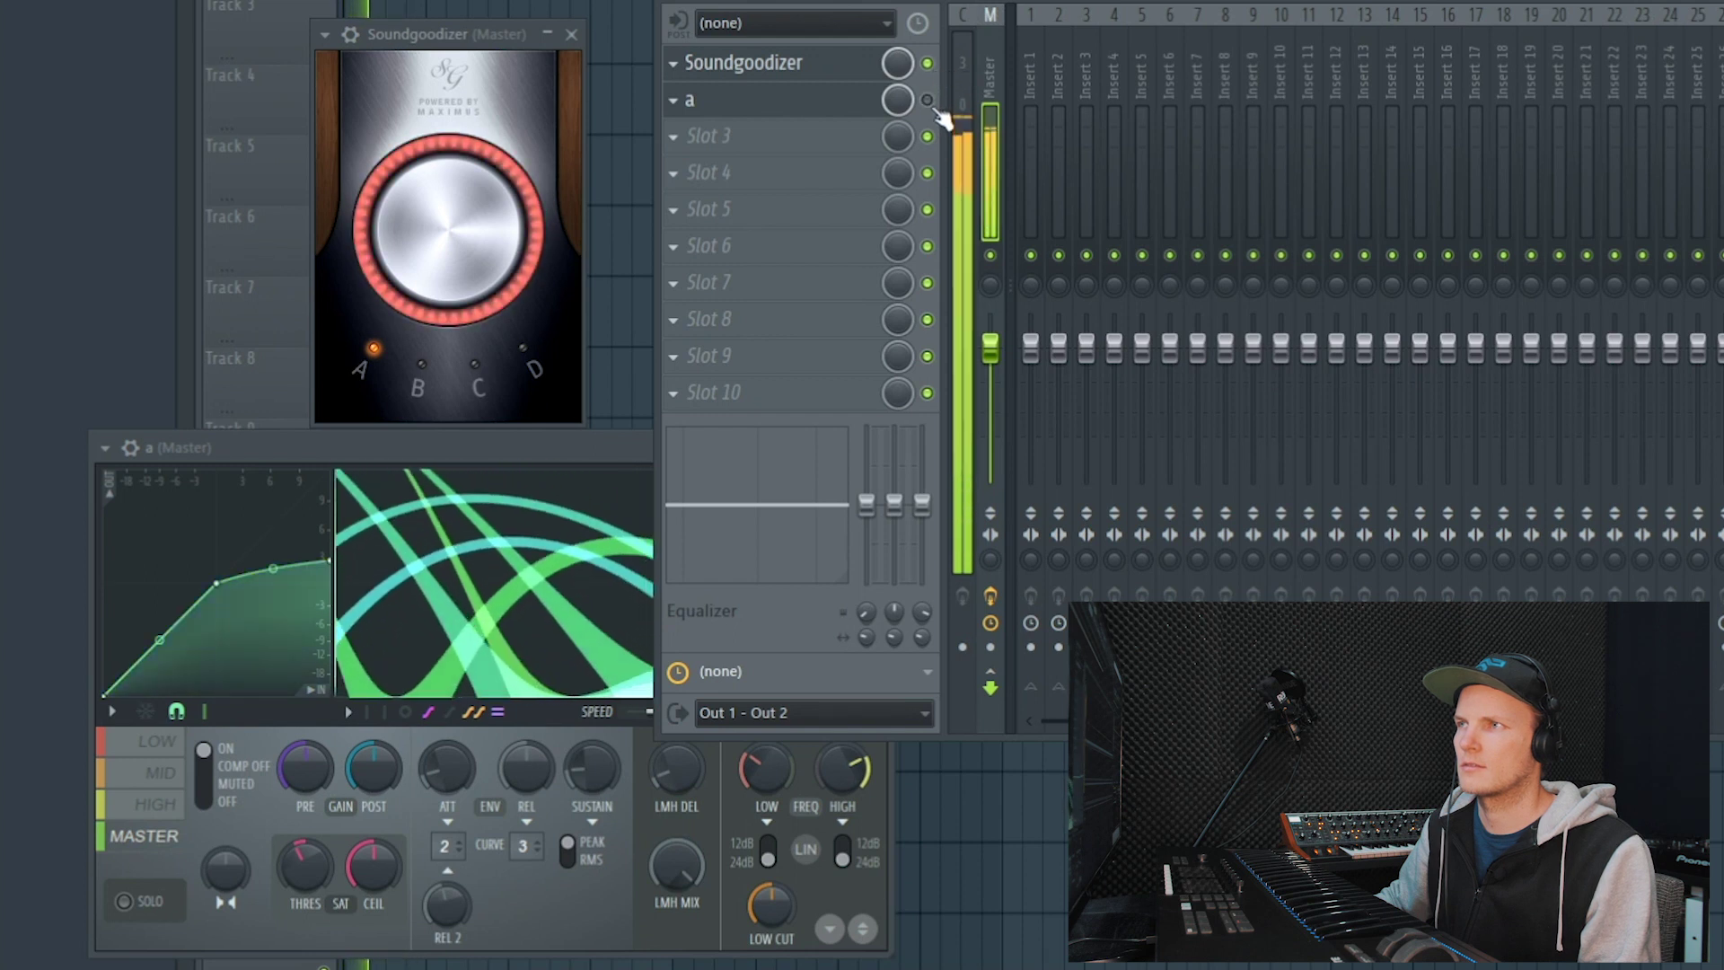
left_click(929, 100)
left_click(768, 103)
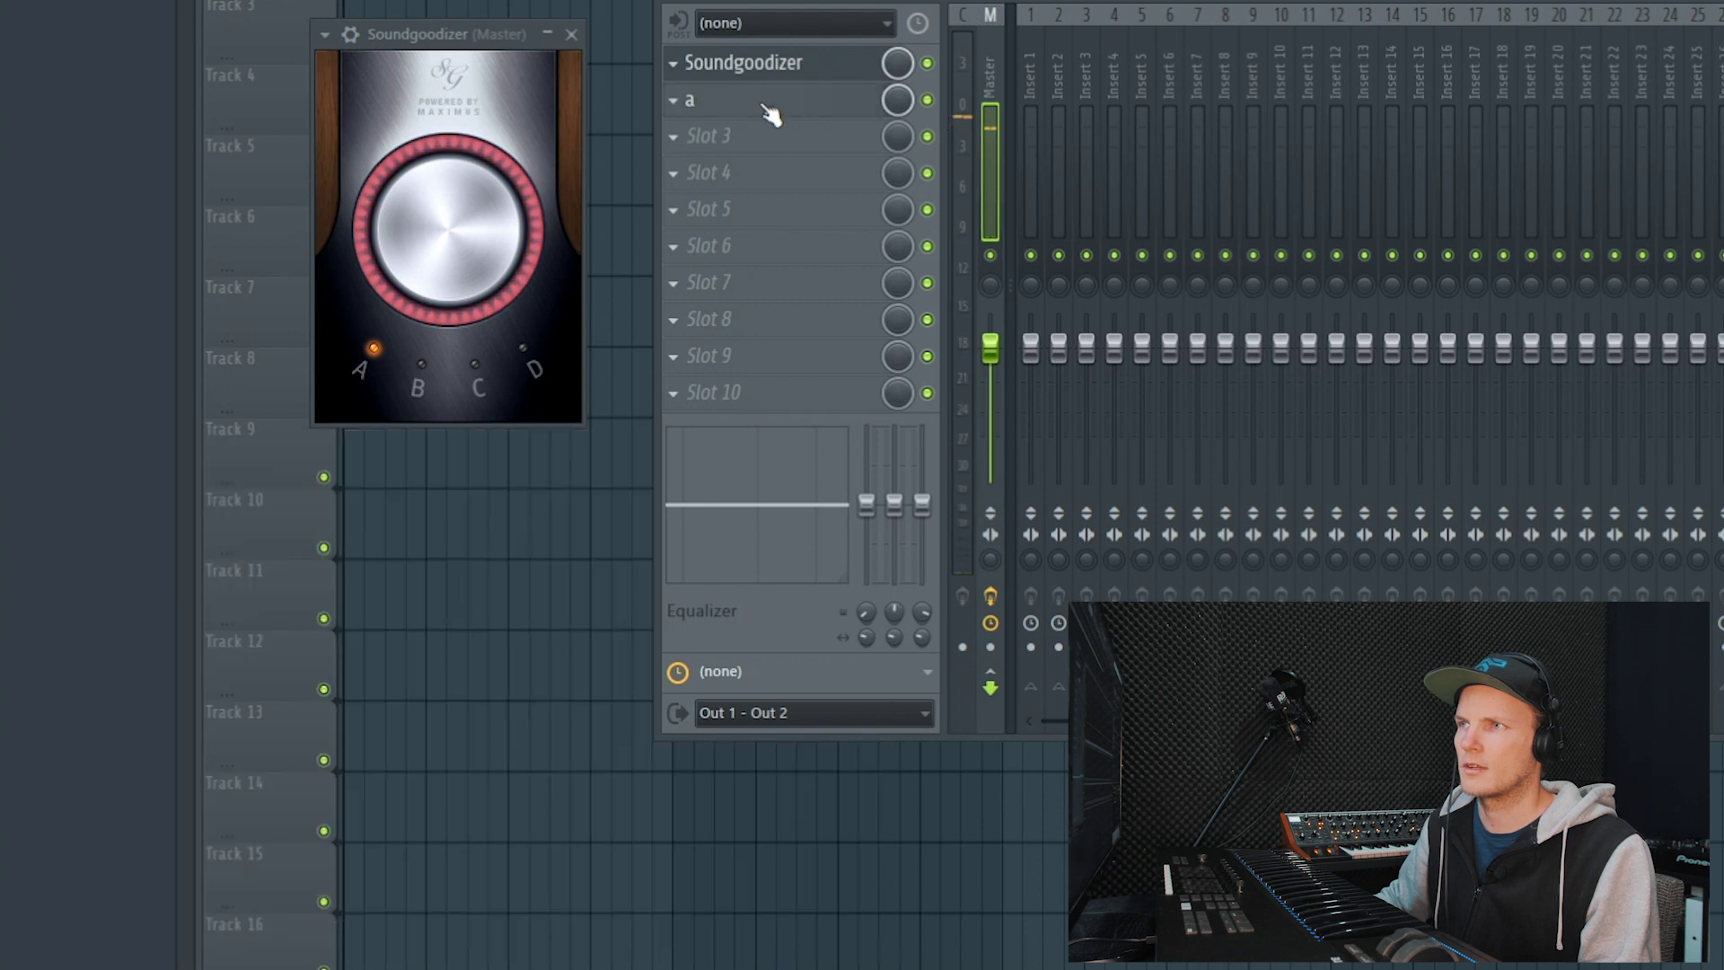
left_click(768, 103)
Load Maximus preset 'b', set Soundgoodizer to mode B, and compare the two effects.
left_click(103, 448)
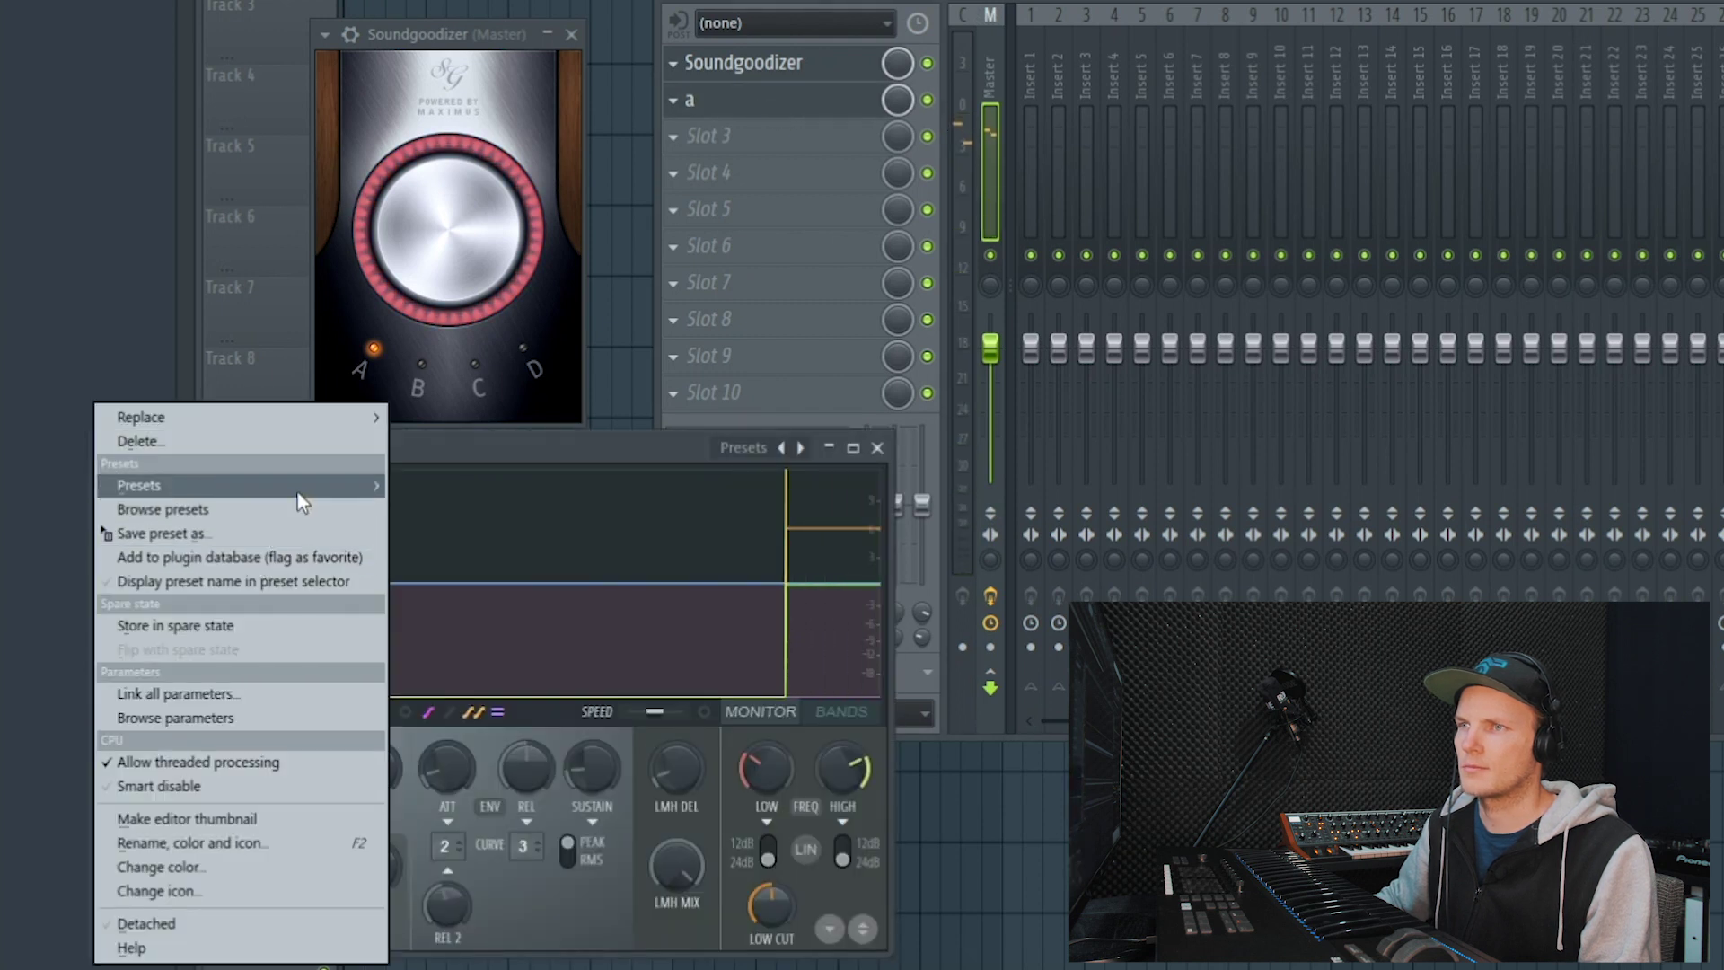
mouse_move(298, 492)
left_click(463, 778)
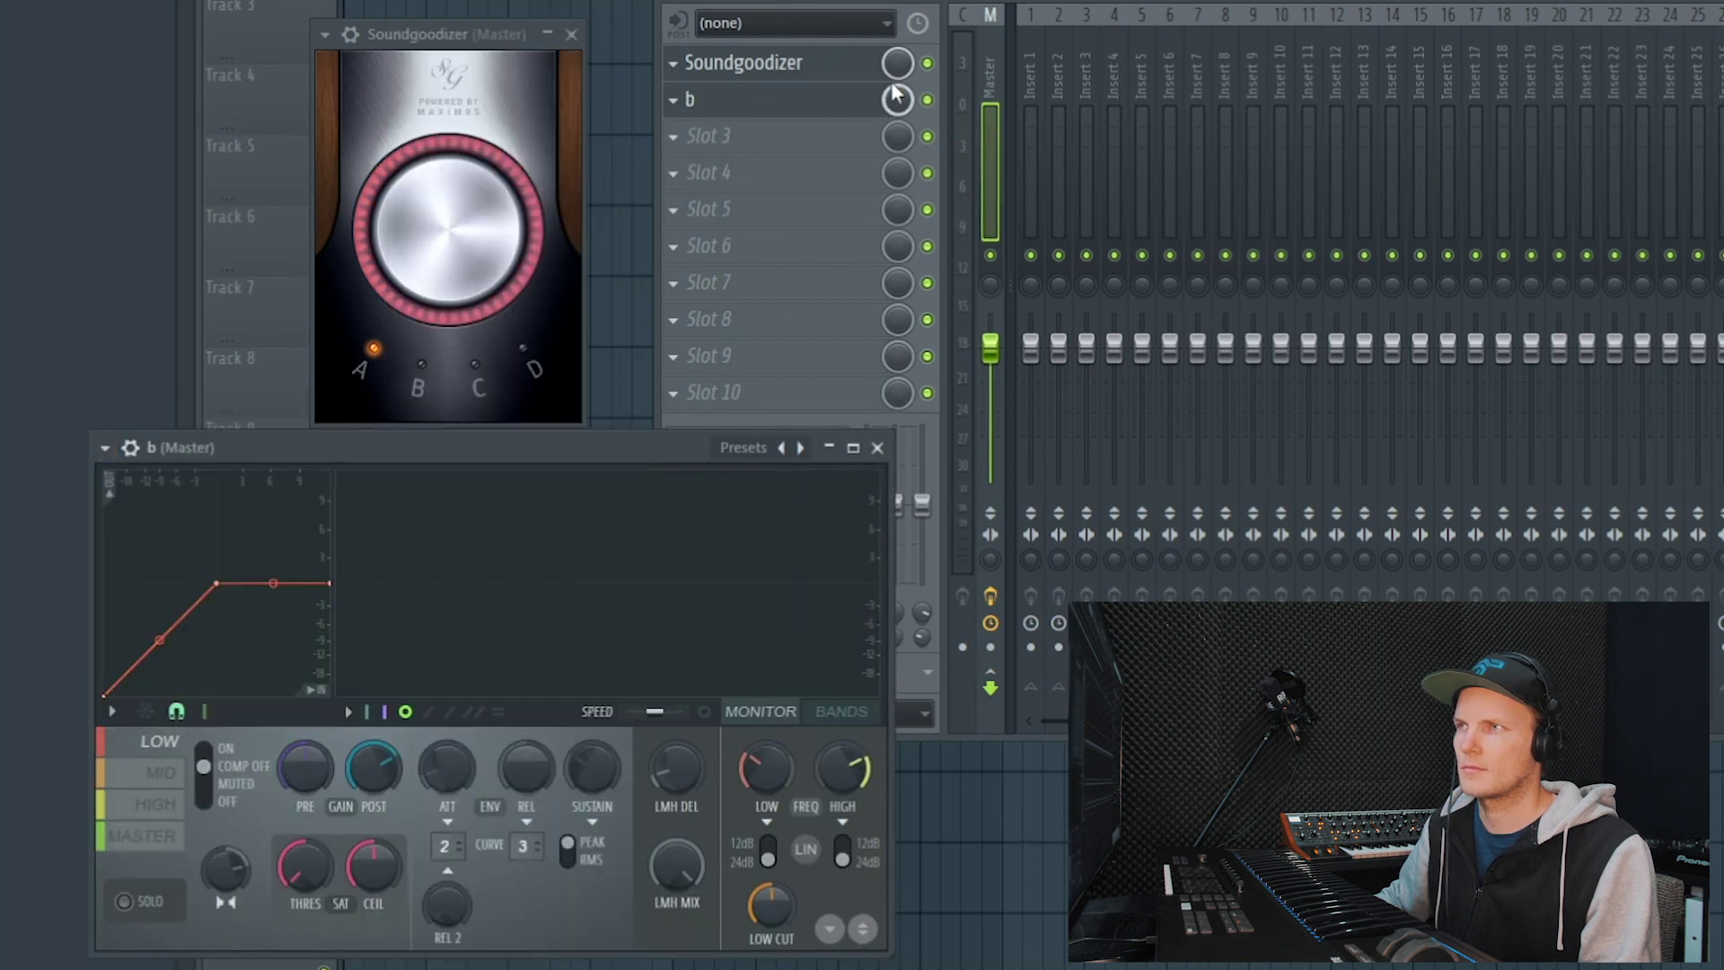
left_click(418, 381)
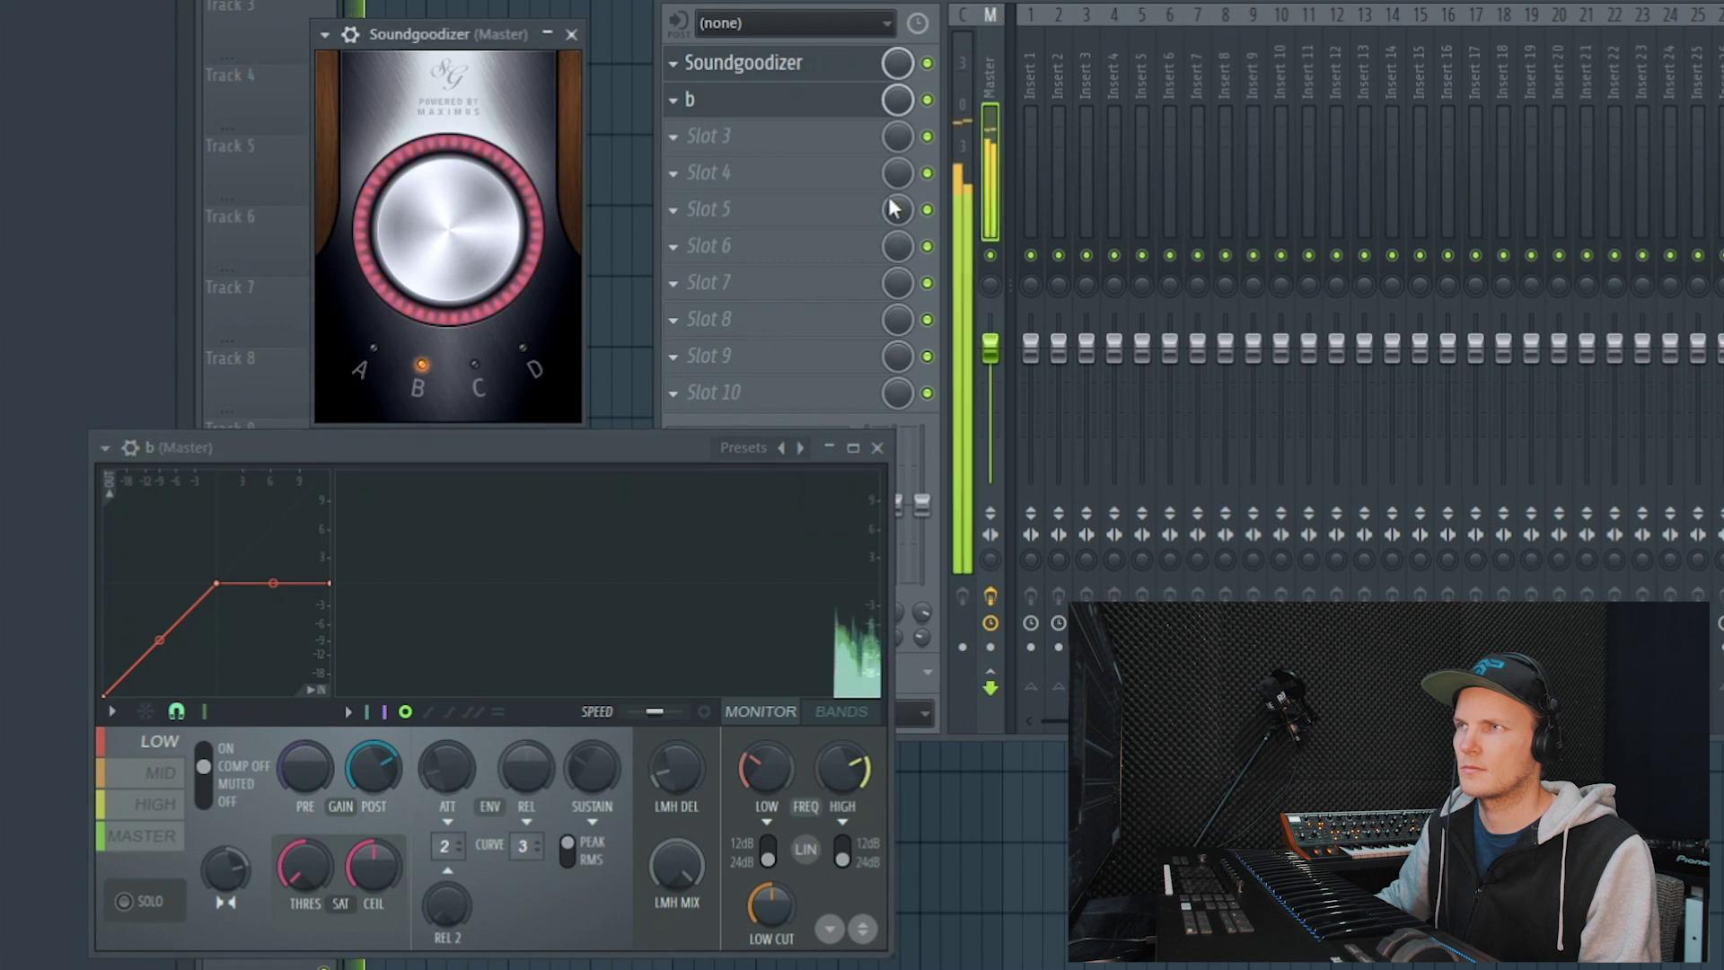
left_click(929, 100)
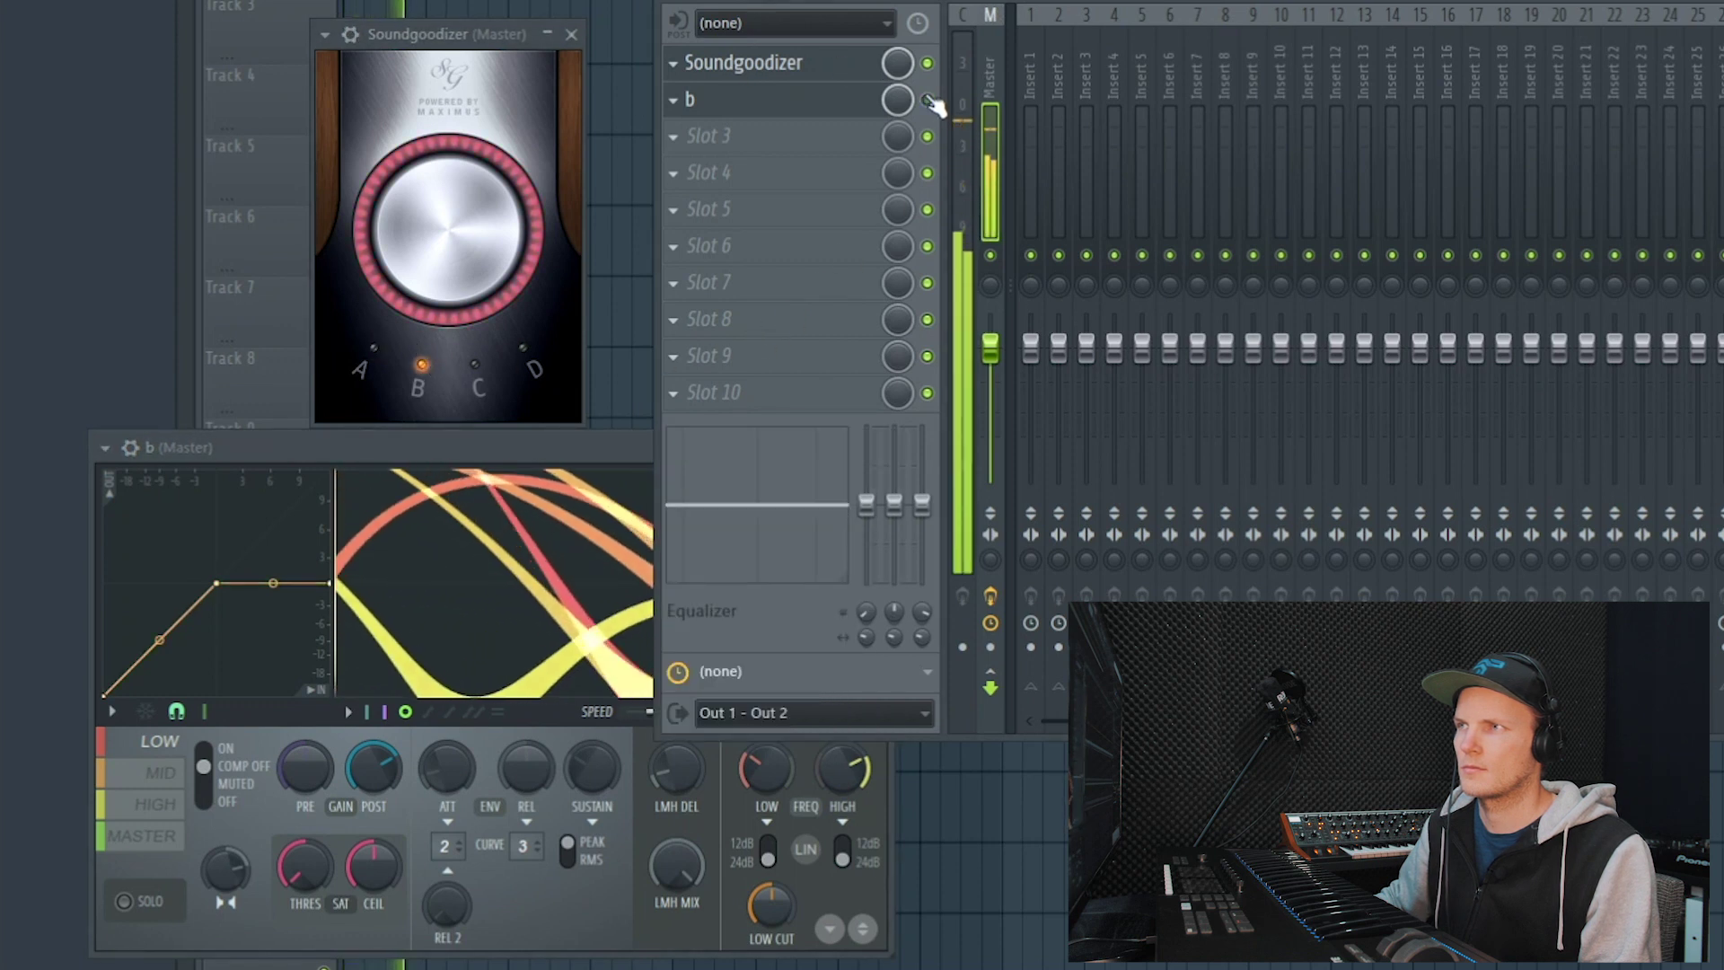
left_click(928, 63)
left_click(928, 99)
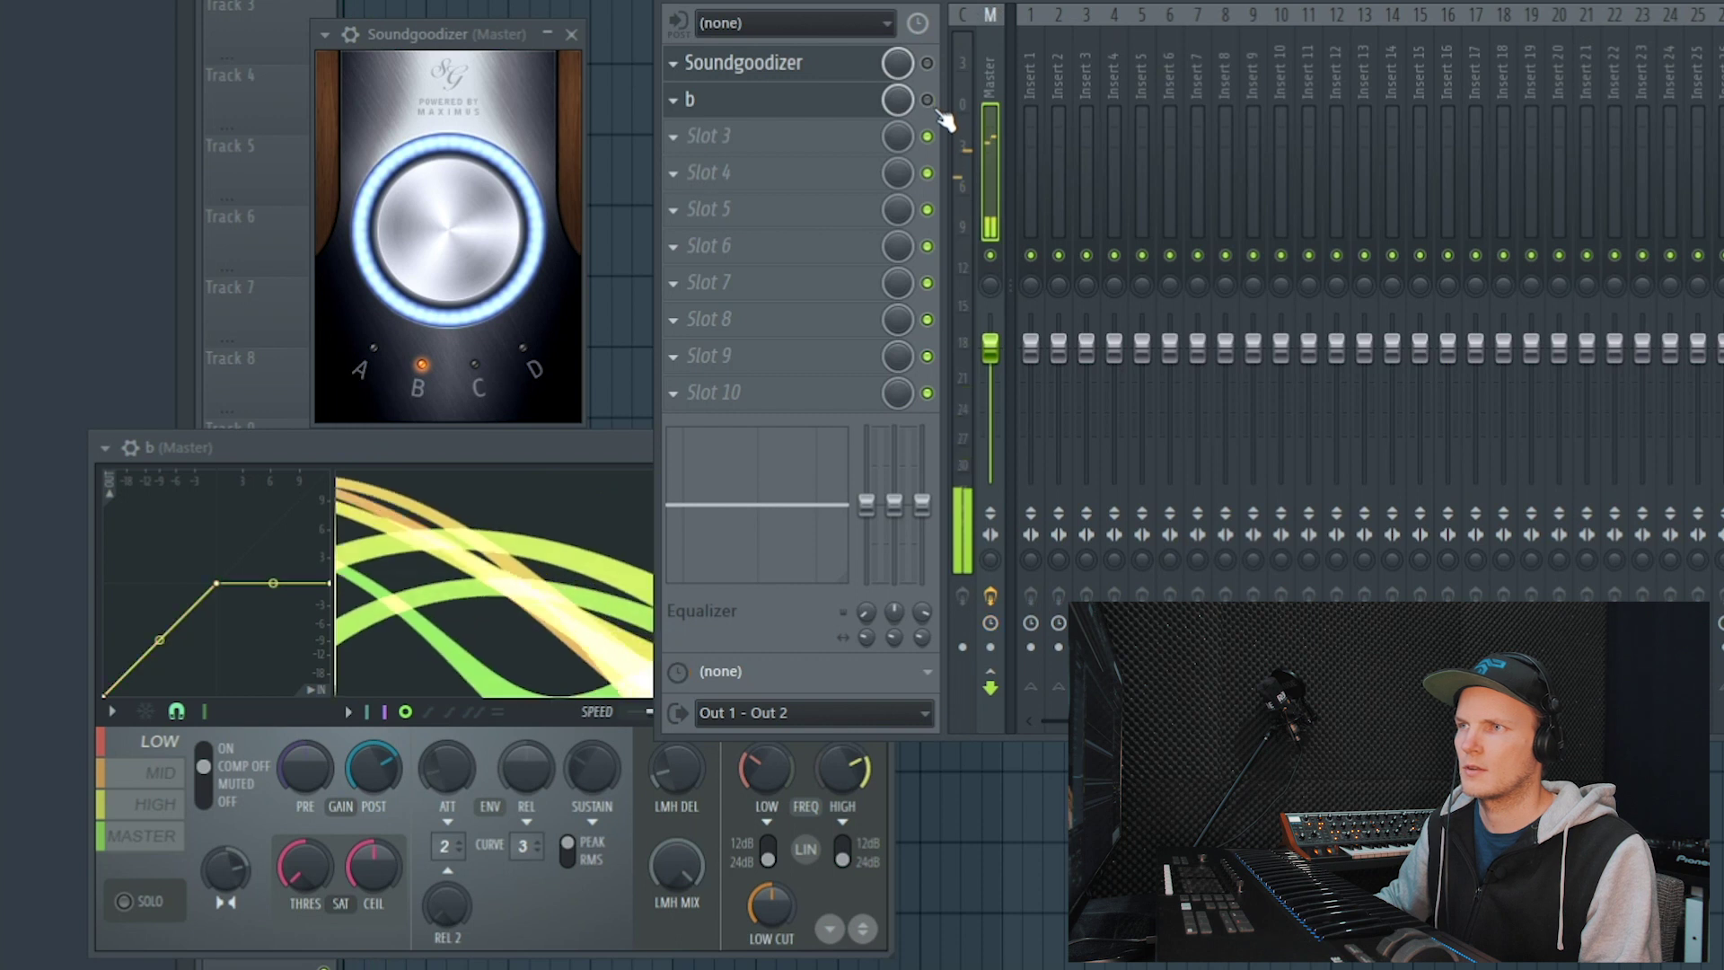
Step Maximus to preset 'c', set Soundgoodizer to mode C, and compare them.
left_click(449, 447)
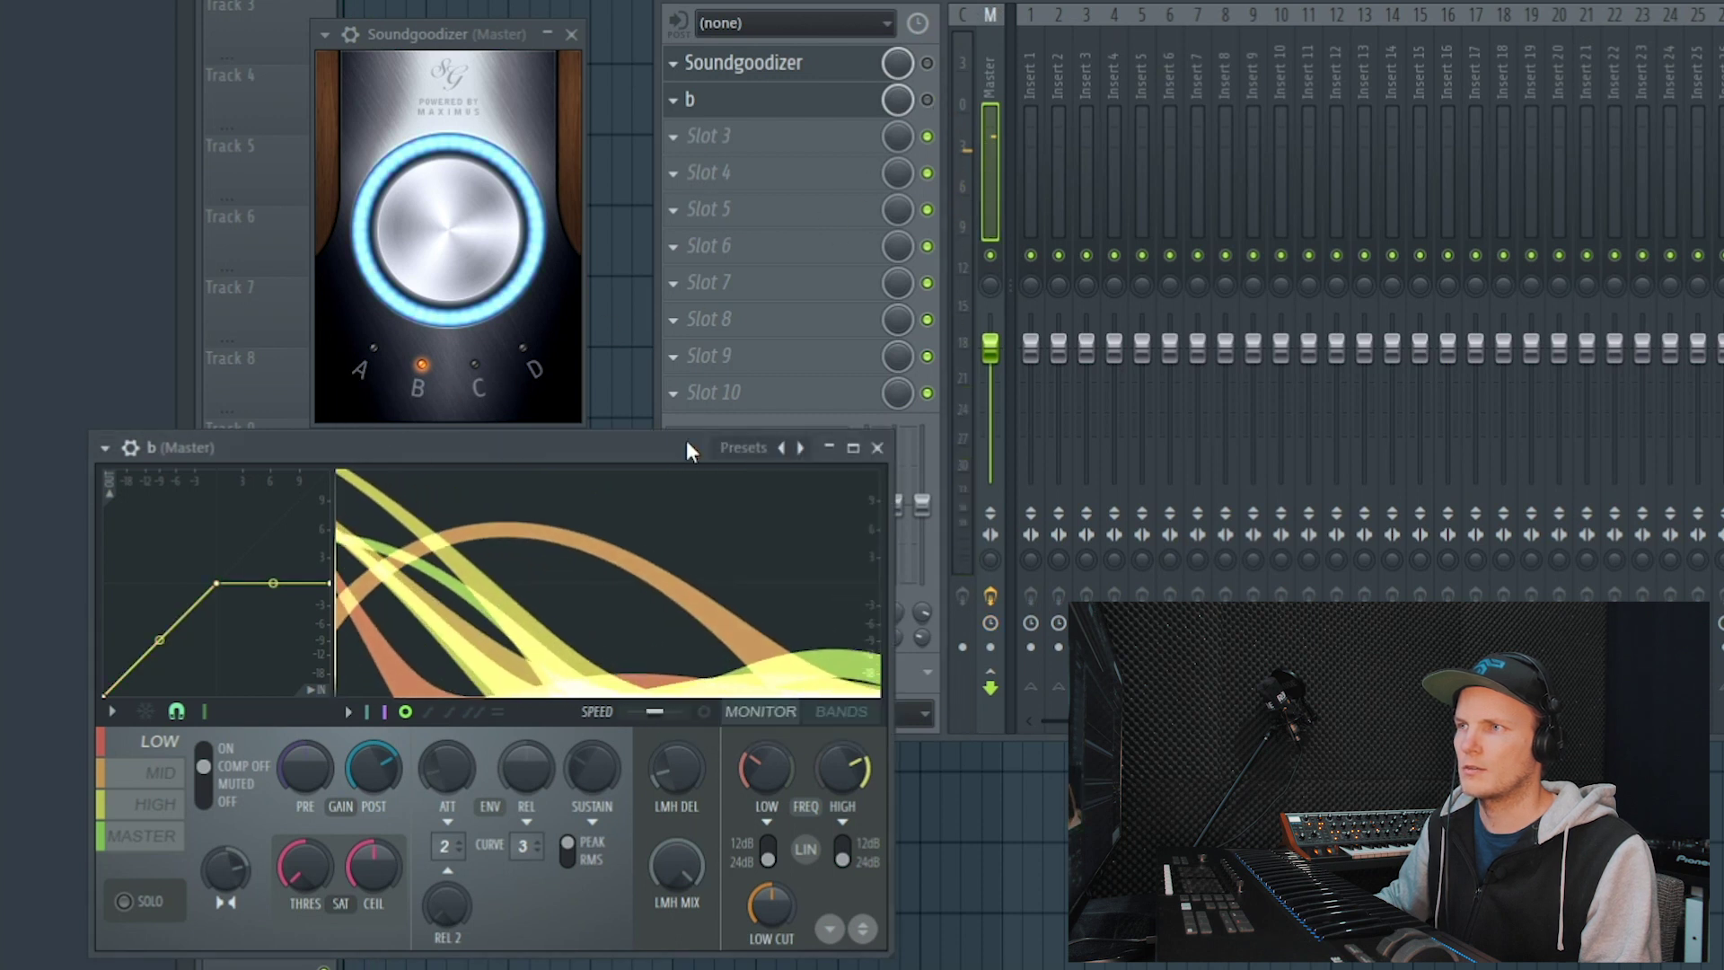
left_click(800, 447)
left_click(477, 368)
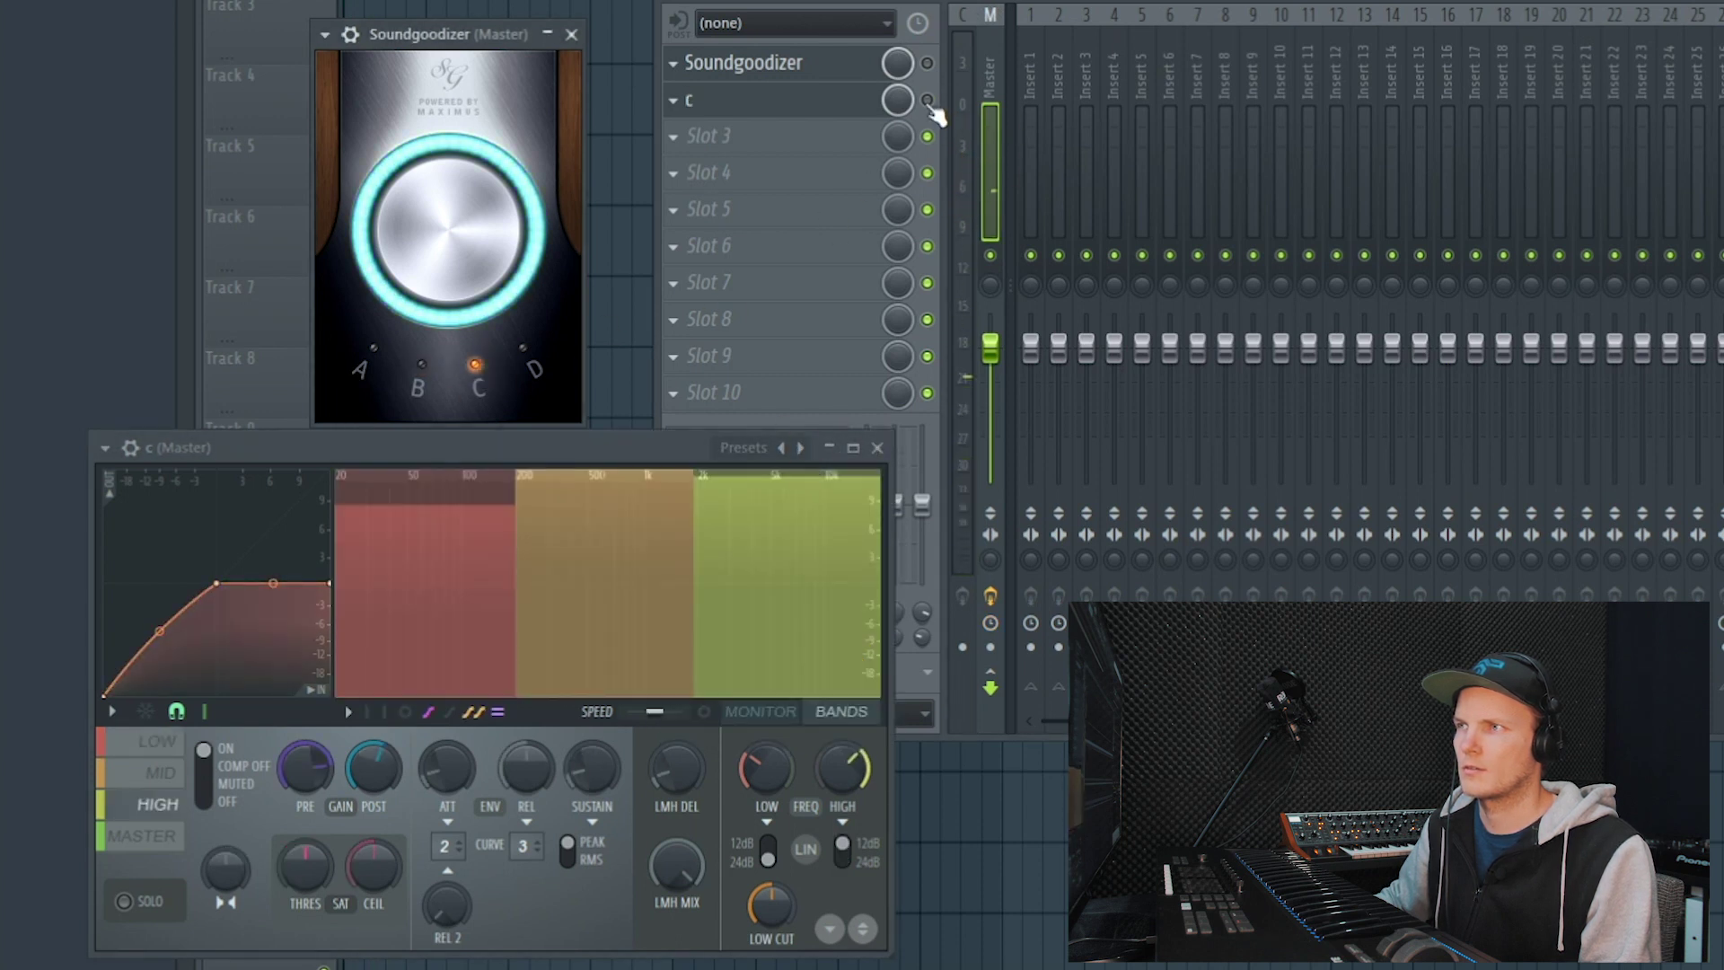
left_click(928, 63)
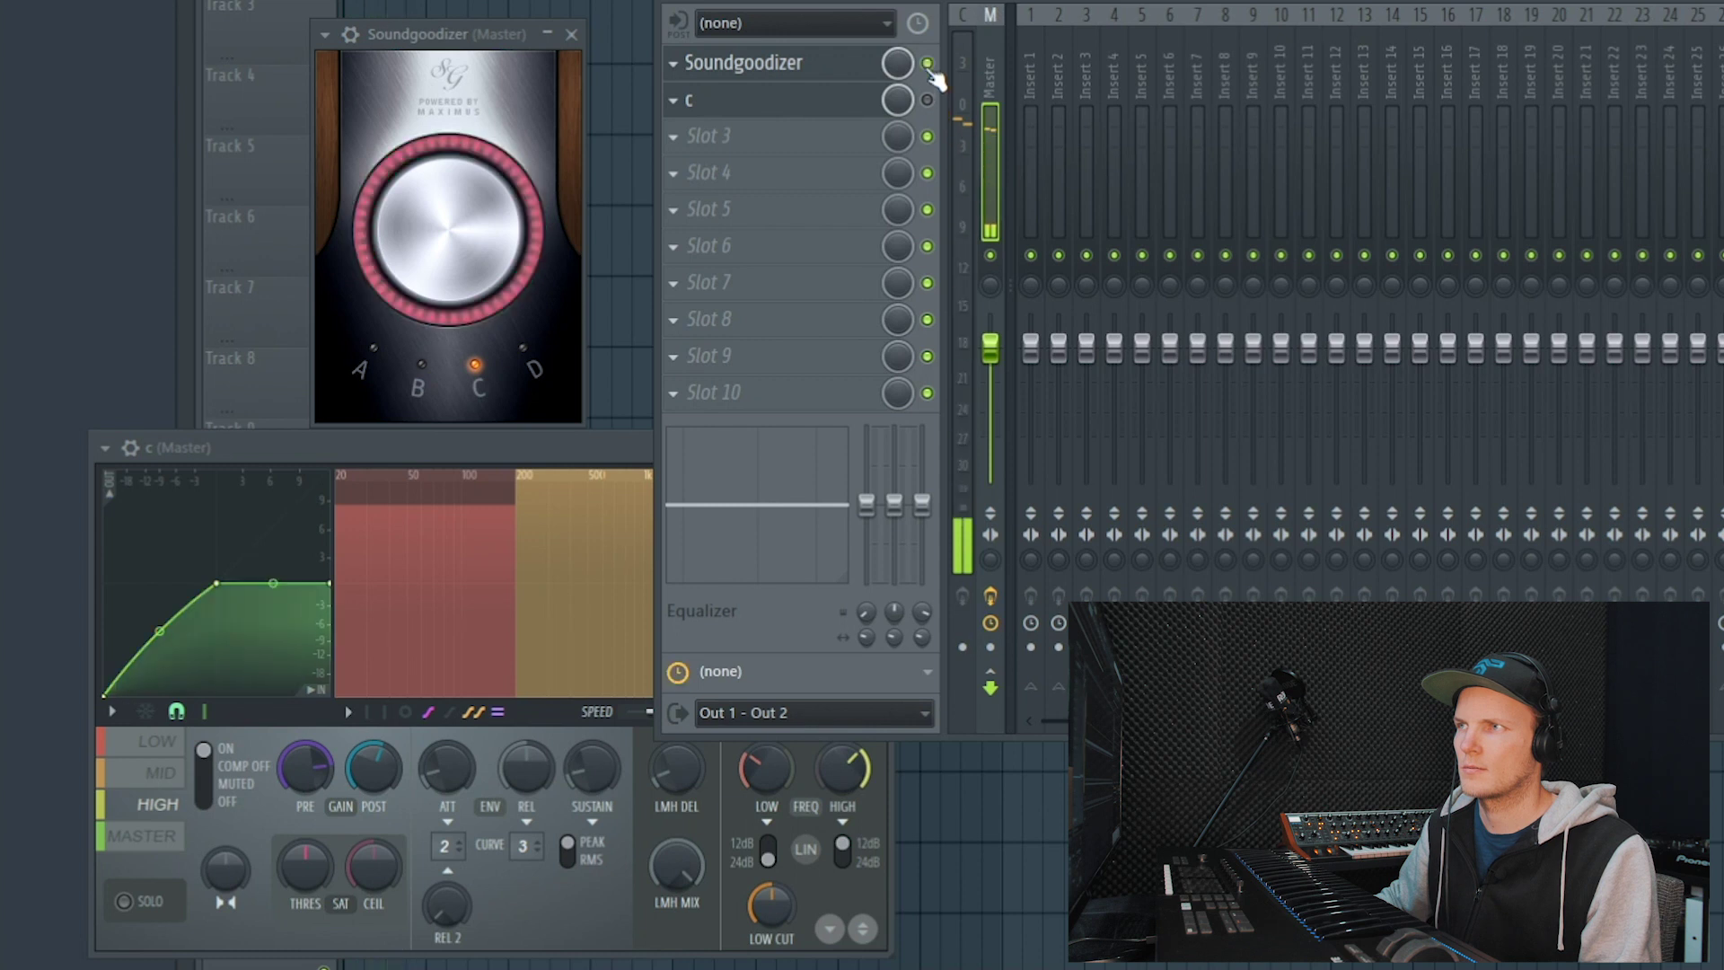
left_click(928, 63)
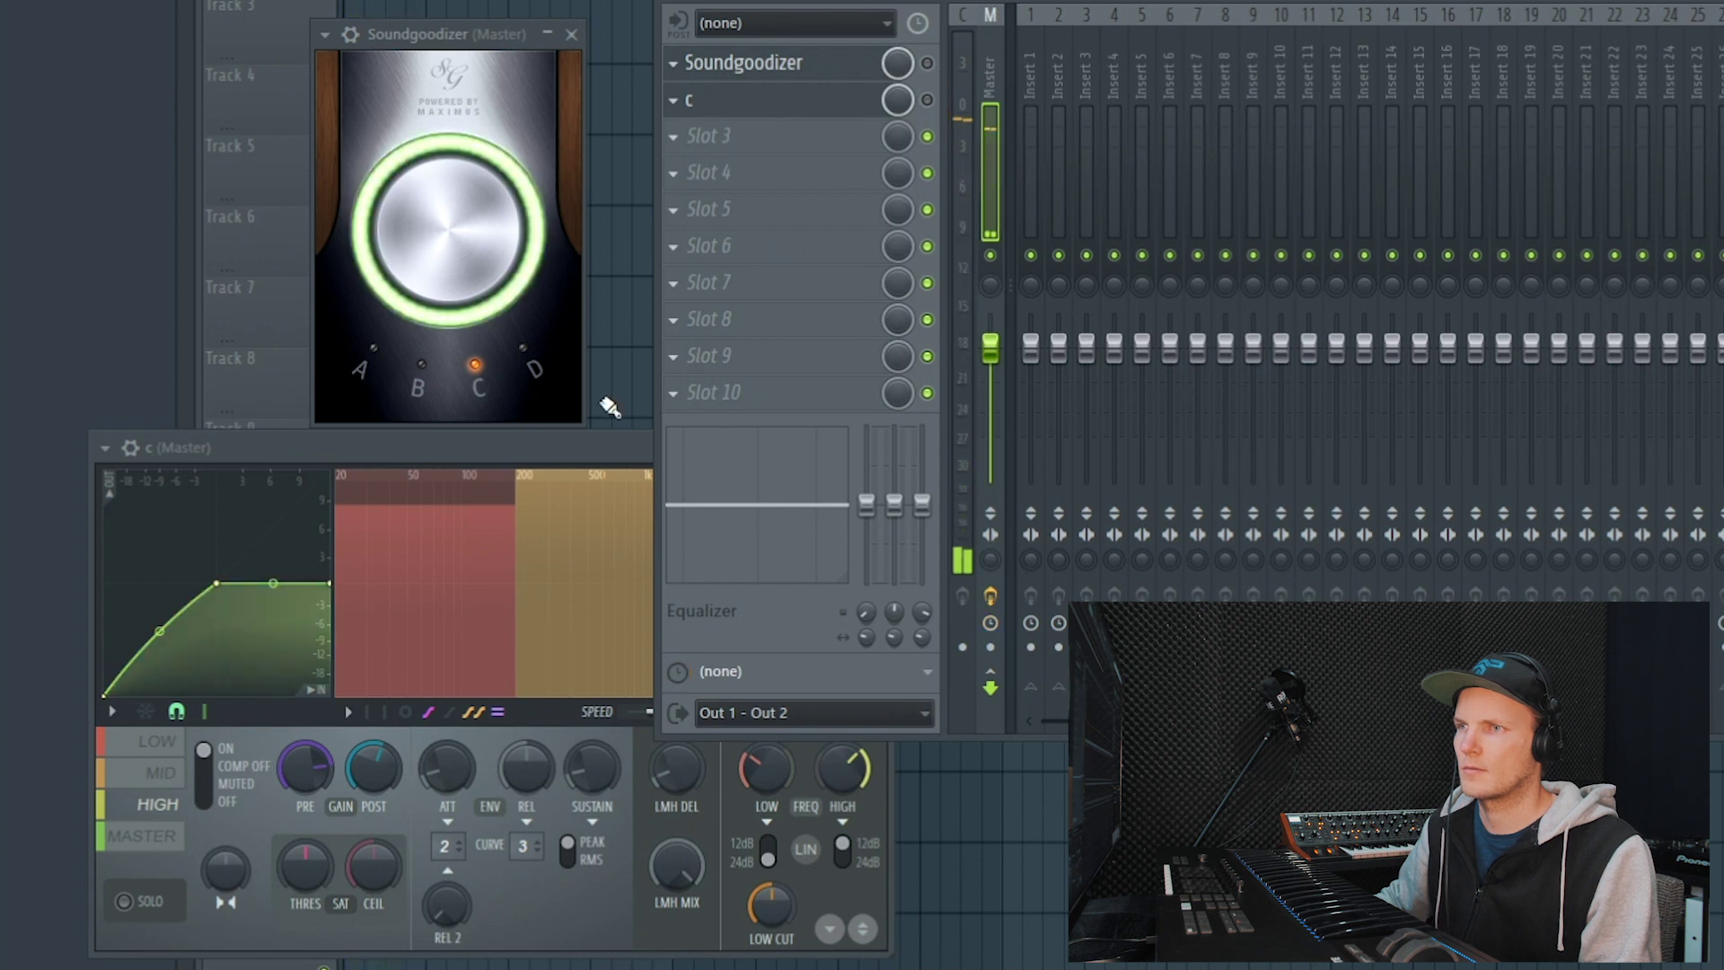
Step Maximus to preset 'd' and compare it against Soundgoodizer by toggling the slots.
left_click(324, 434)
left_click(801, 448)
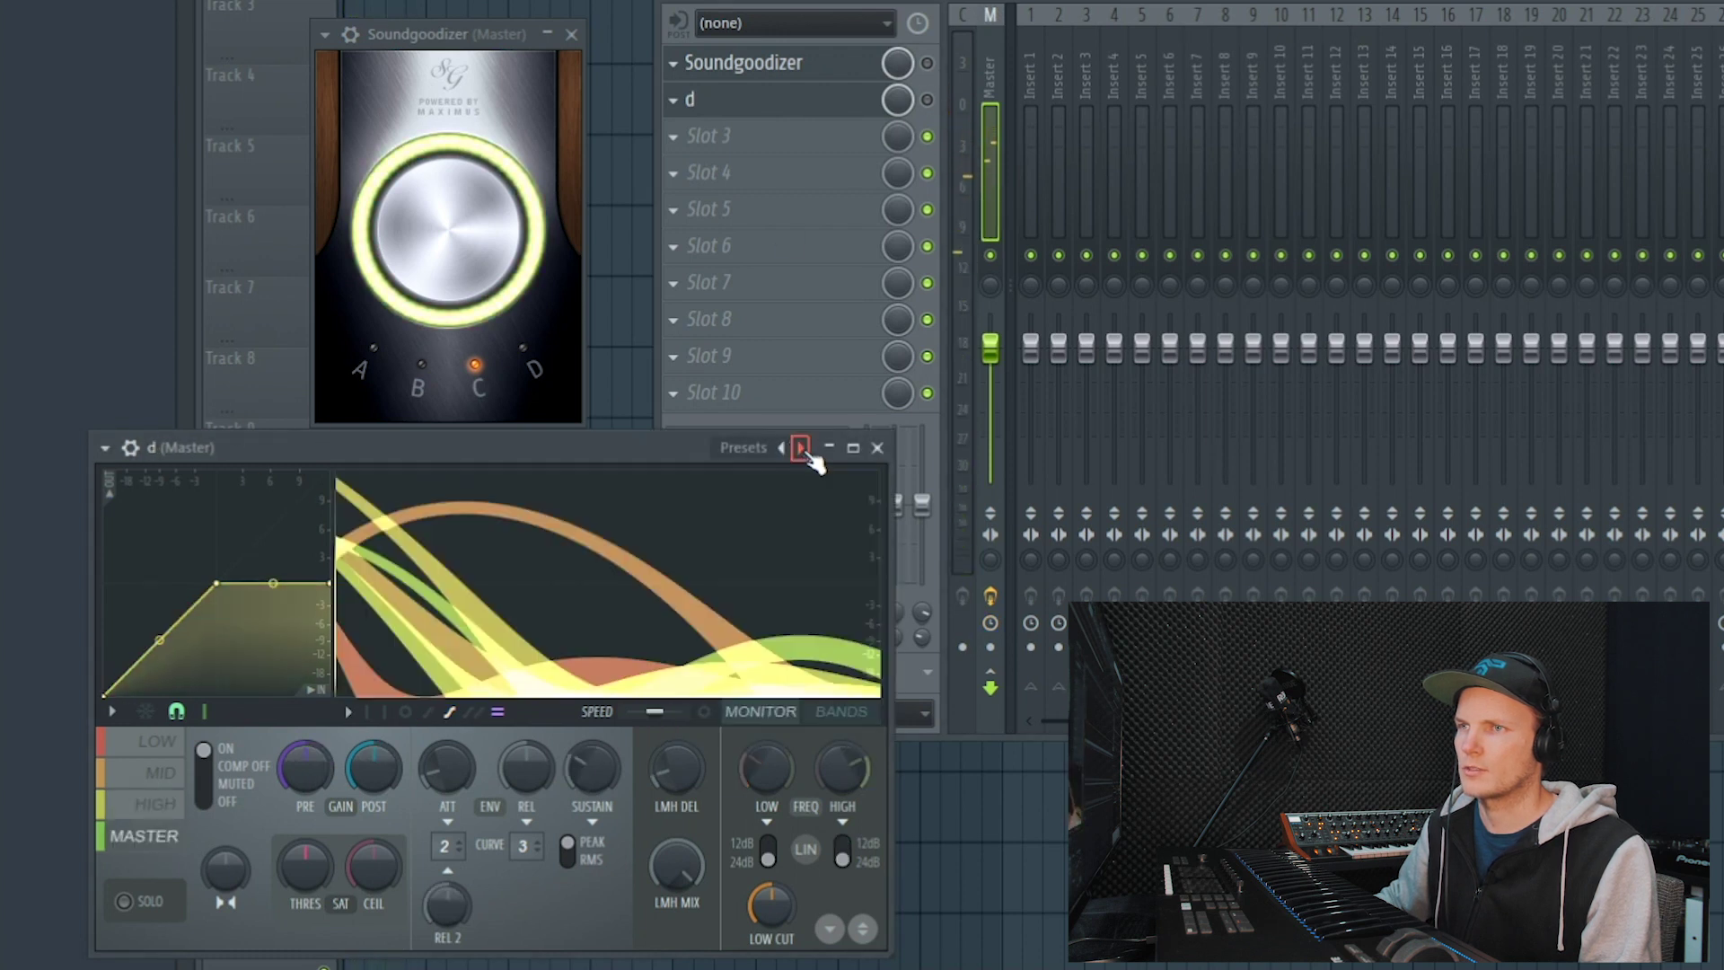
left_click(927, 100)
left_click(928, 100)
left_click(928, 63)
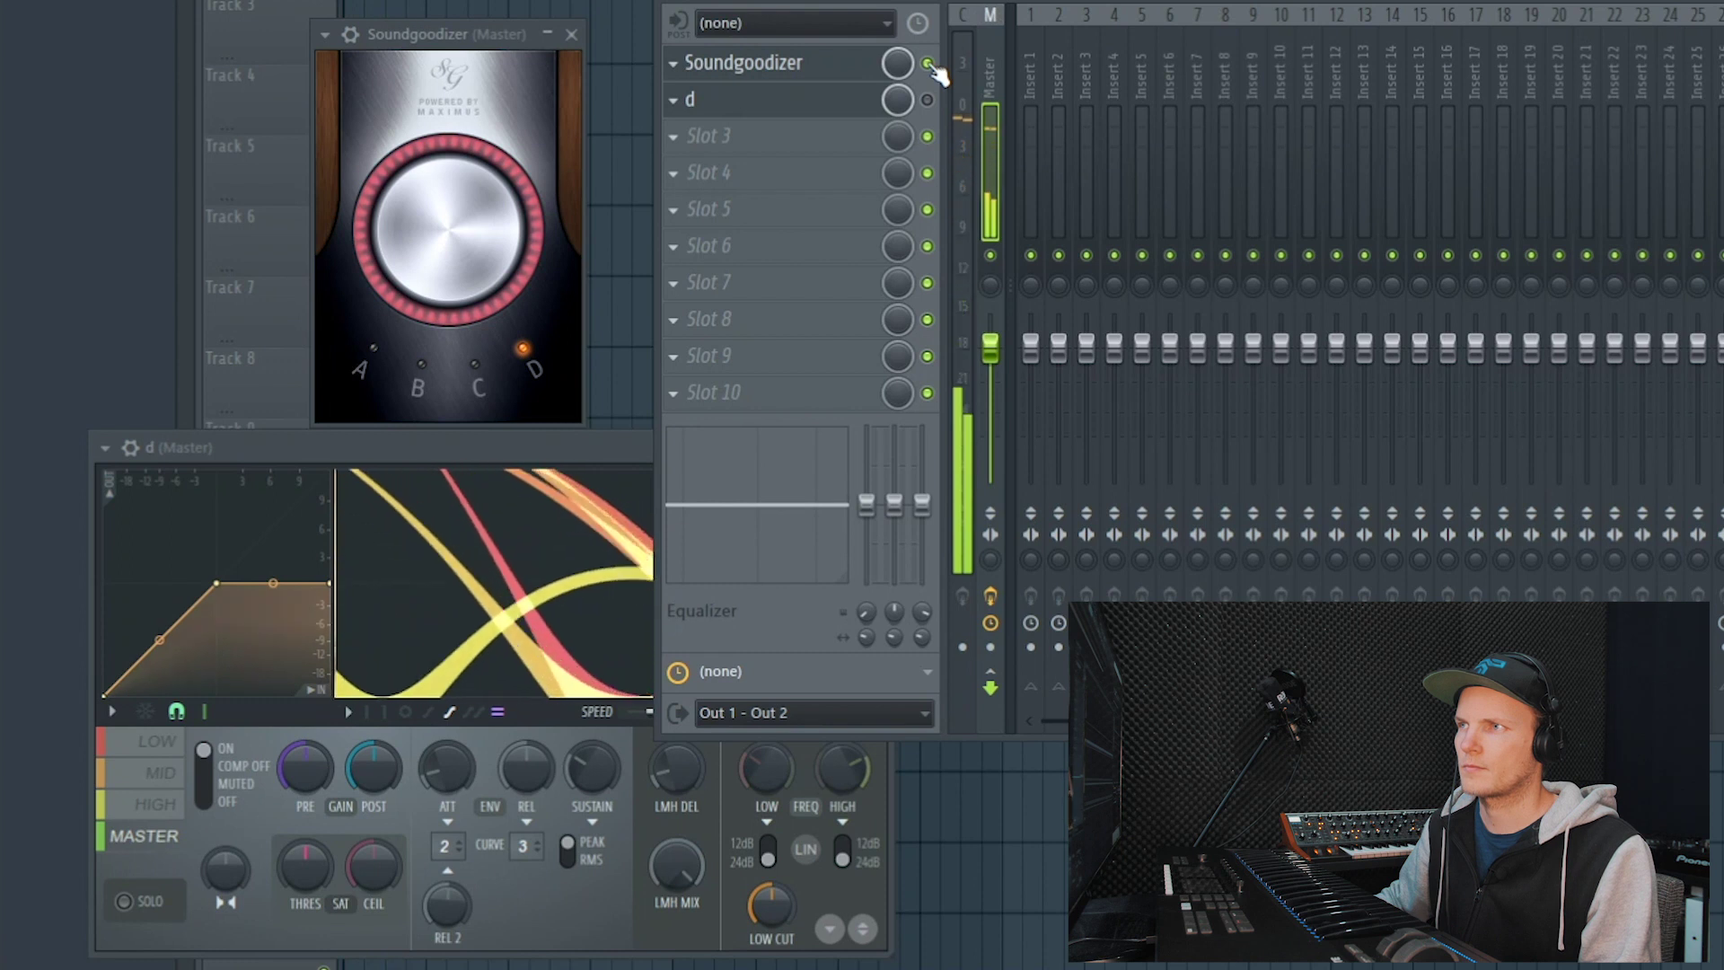
left_click(928, 63)
left_click(928, 99)
left_click(481, 448)
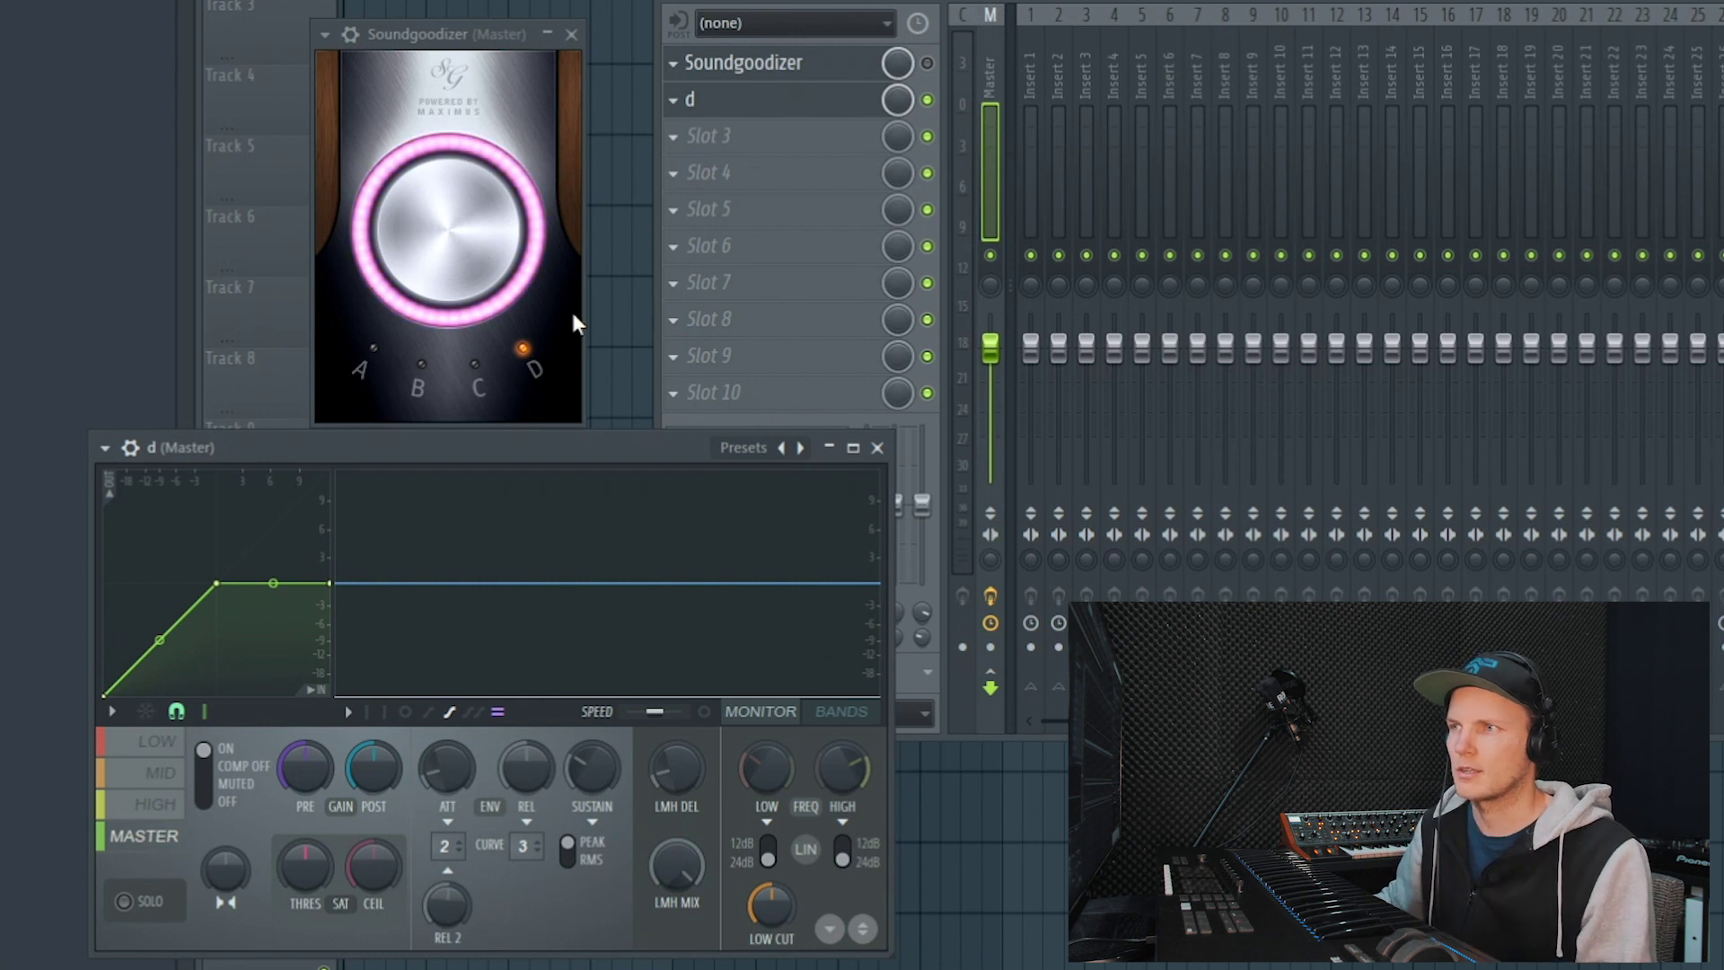
Step Maximus back through the presets to preset 'a'.
left_click(785, 449)
left_click(785, 448)
left_click(785, 448)
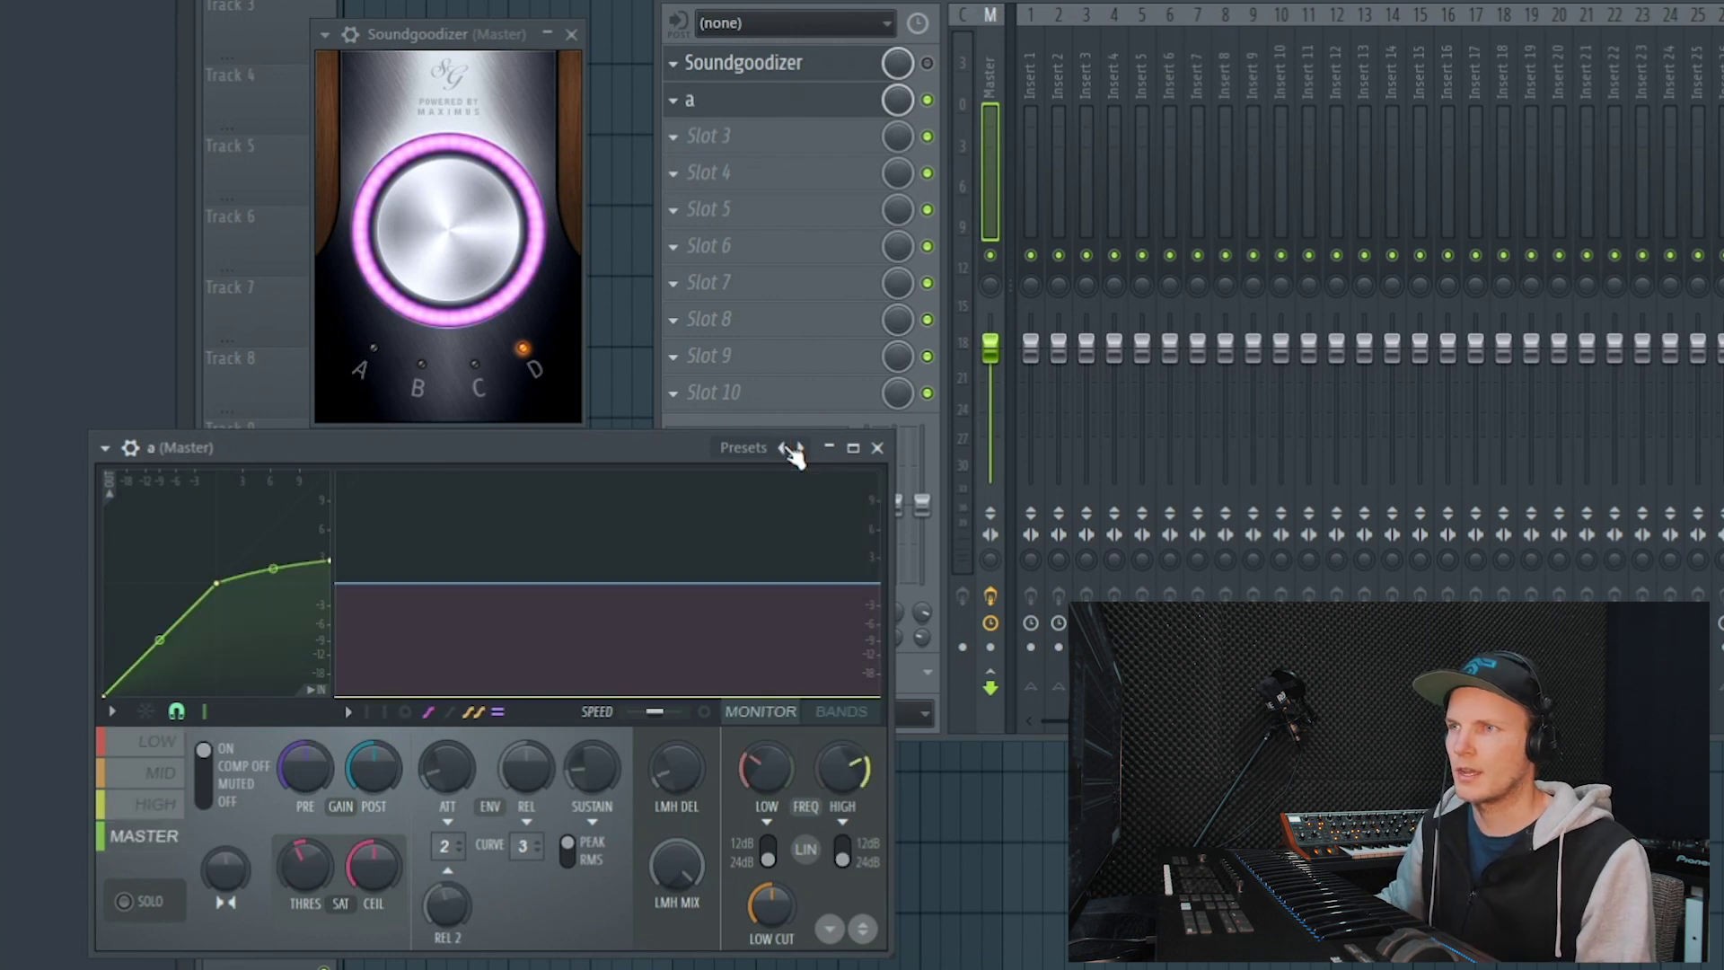
Review preset 'a''s low, mid, high and master band settings while the song plays.
left_click(148, 747)
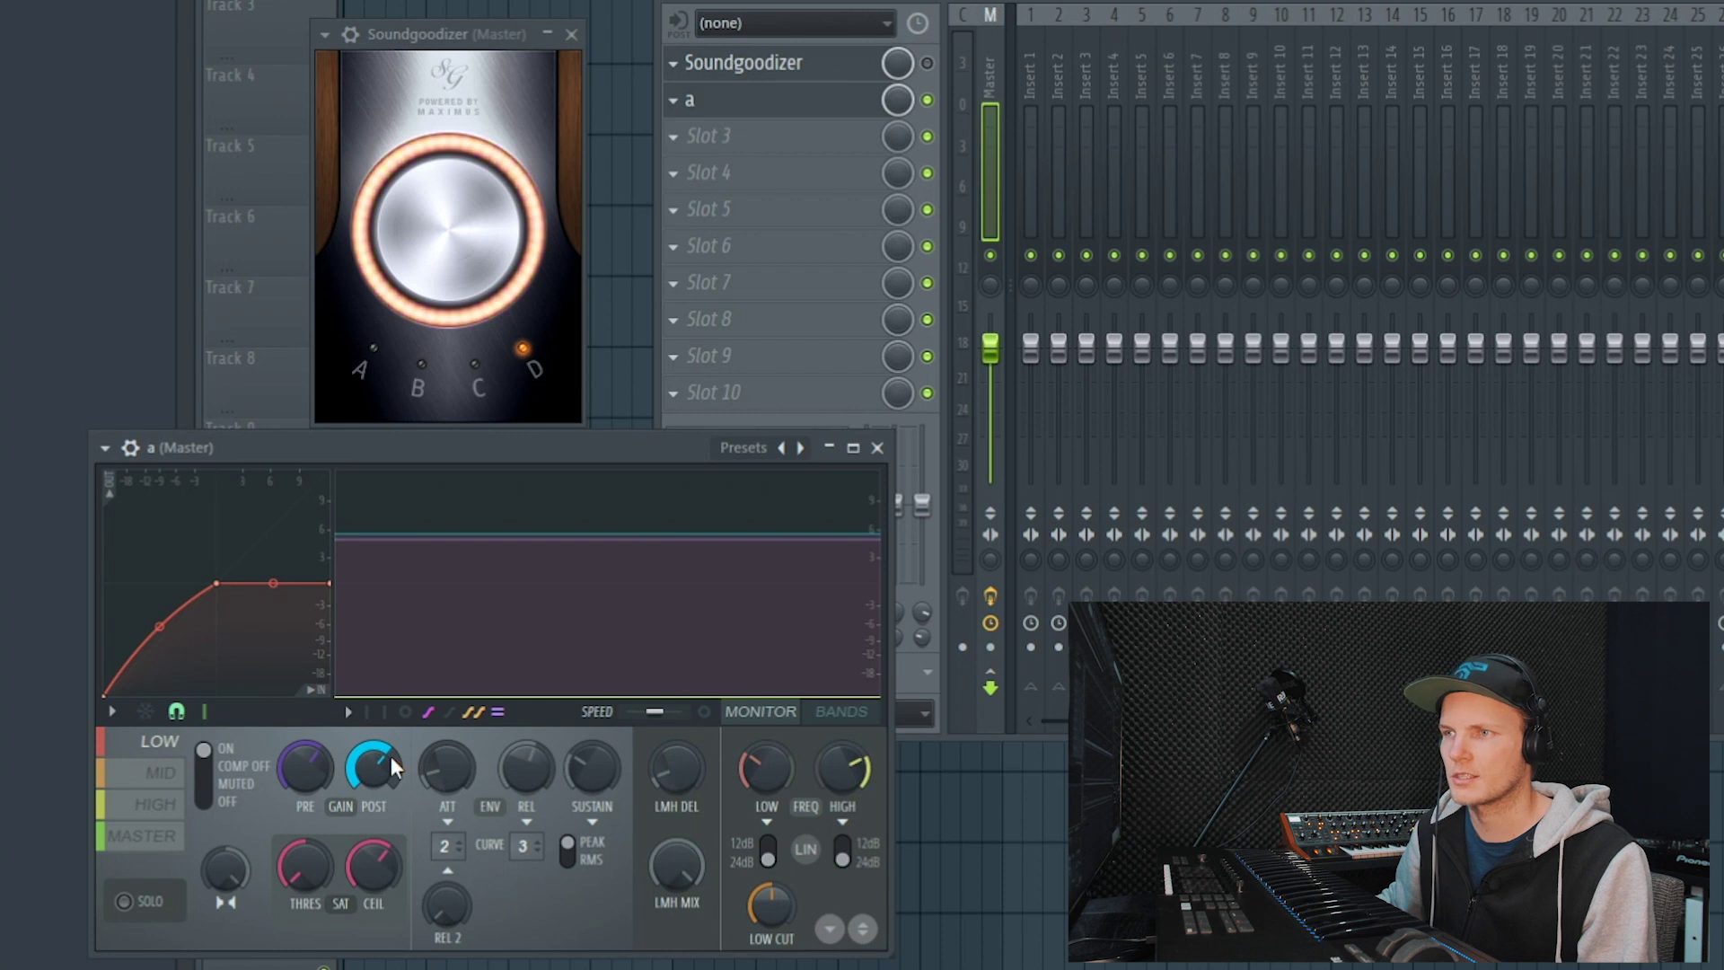
left_click(160, 772)
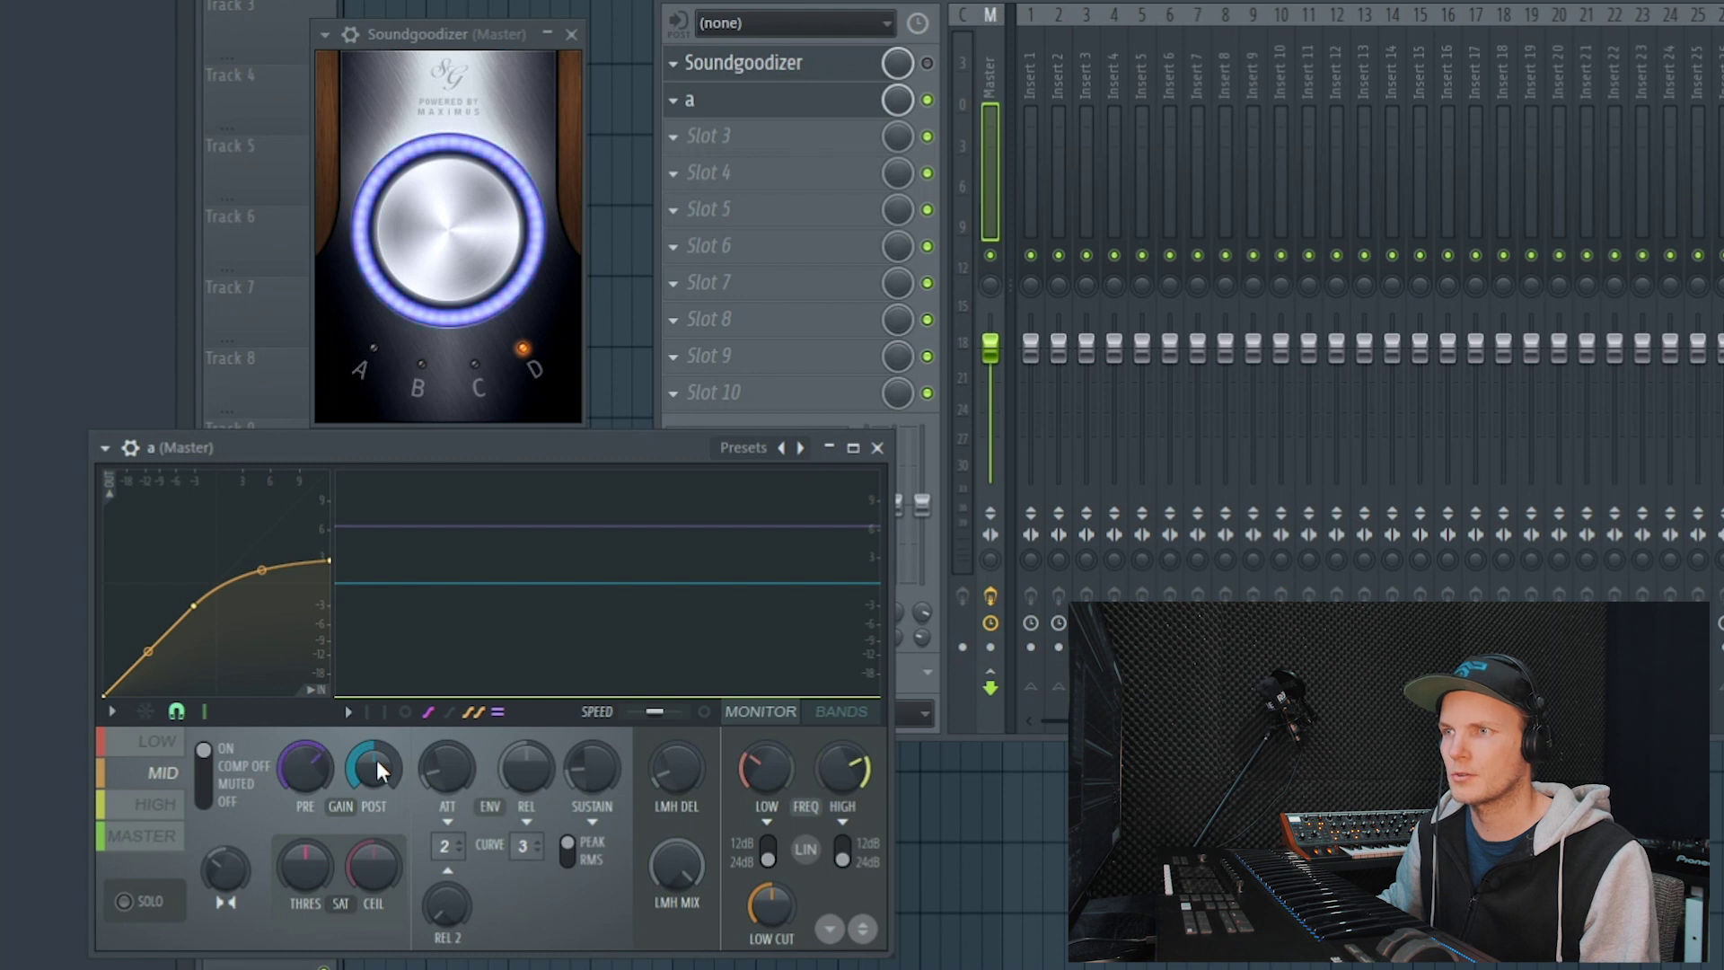
left_click(156, 802)
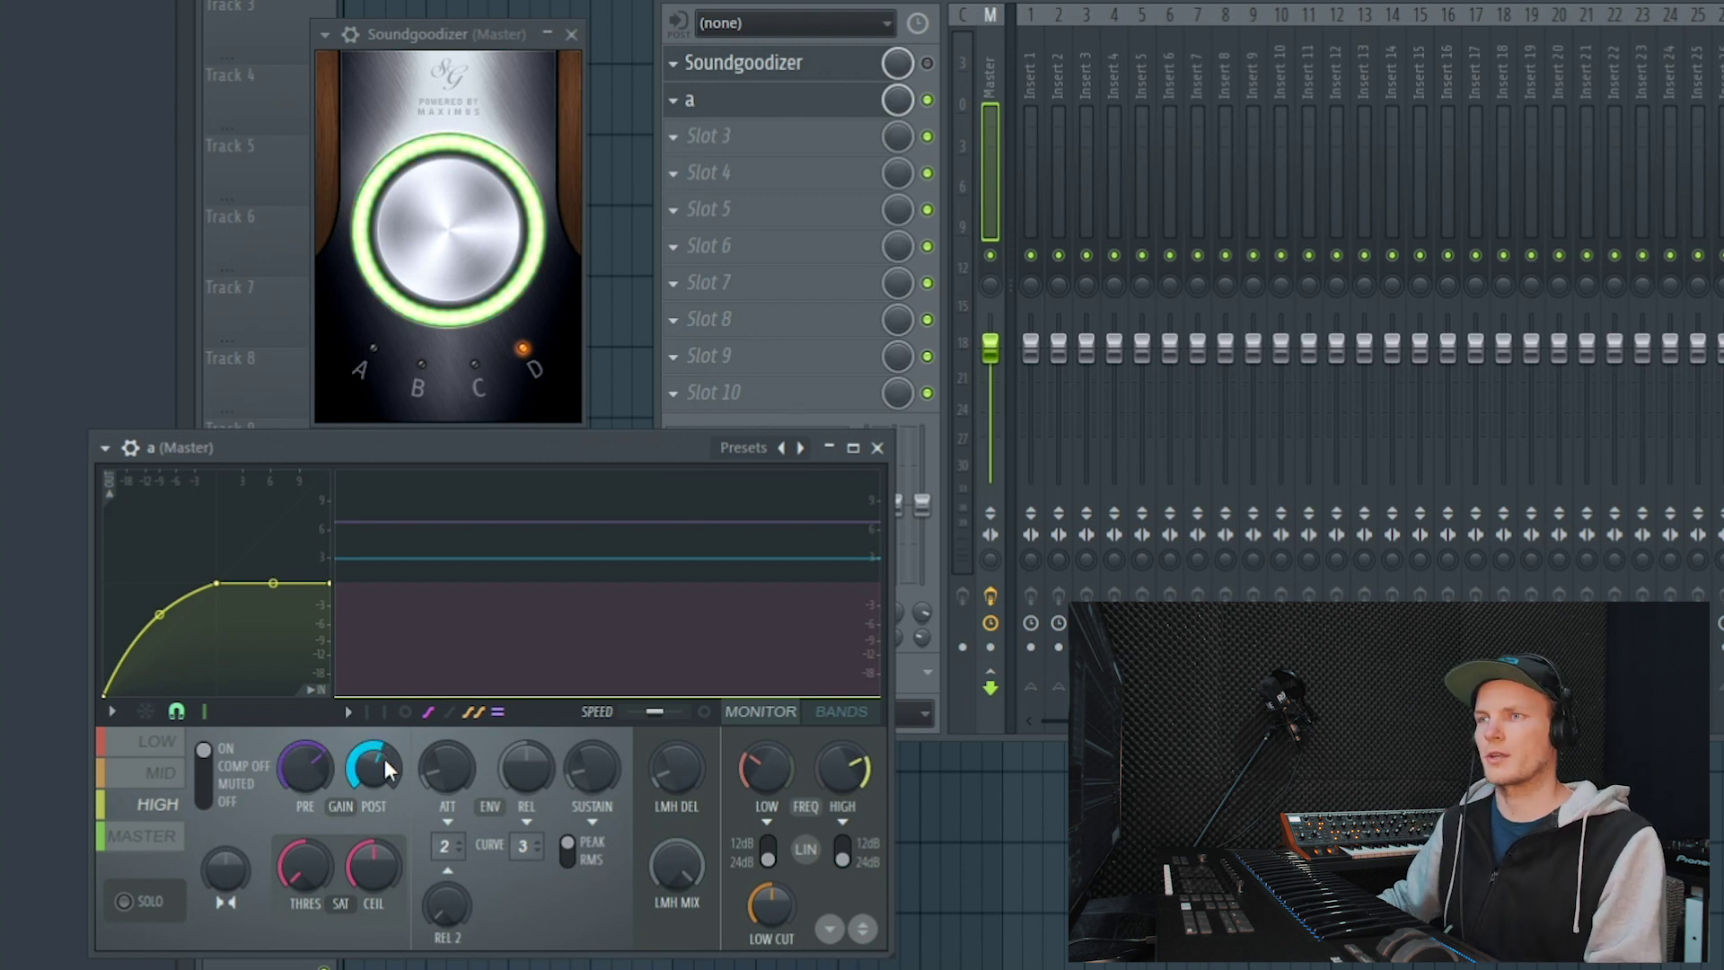
key("space")
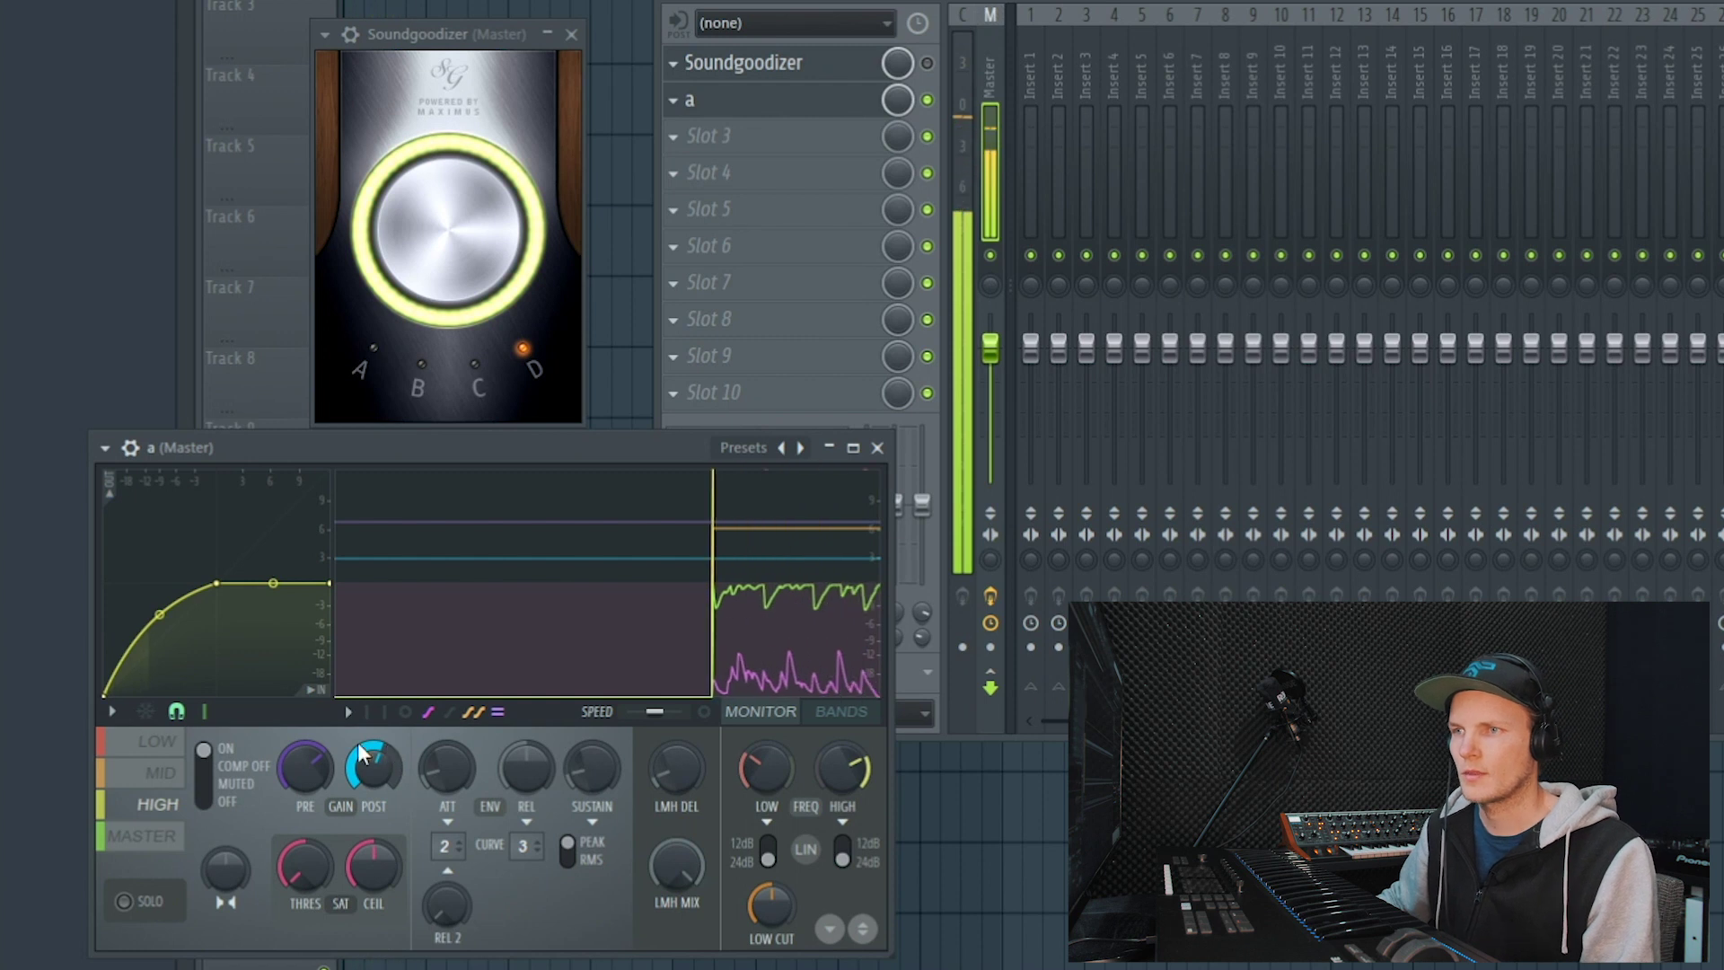
left_click(144, 837)
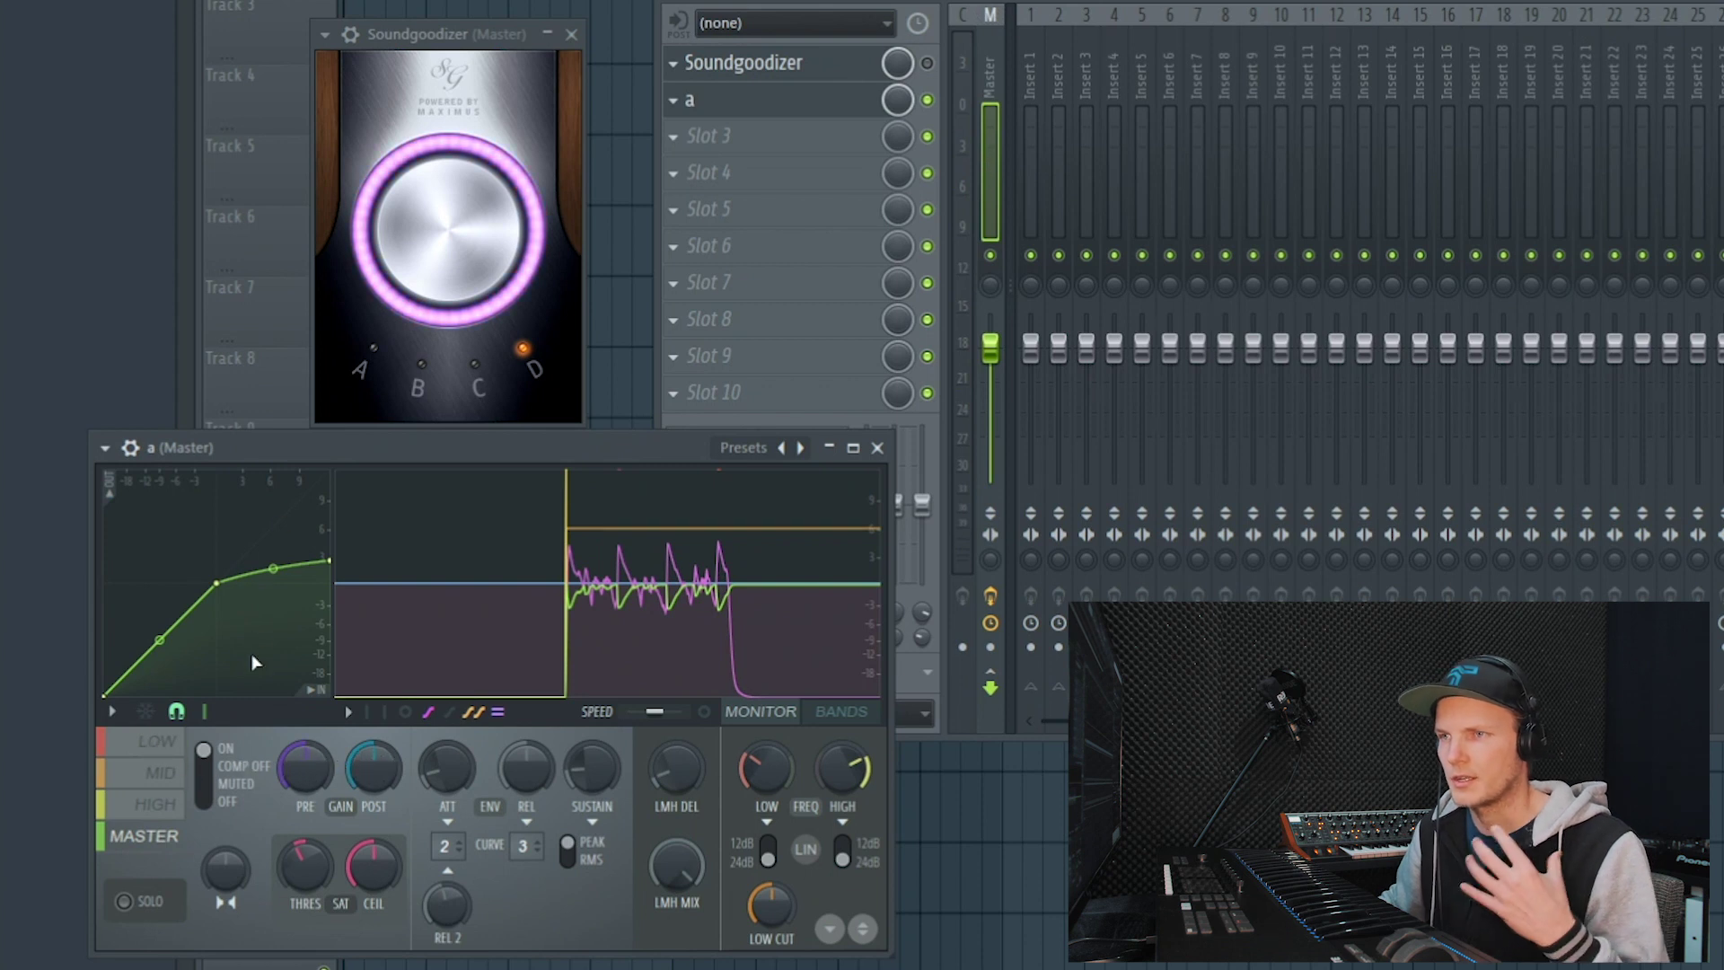
Lower preset 'a''s low-band post gain, then inspect the mid and high band compression settings.
left_click(161, 751)
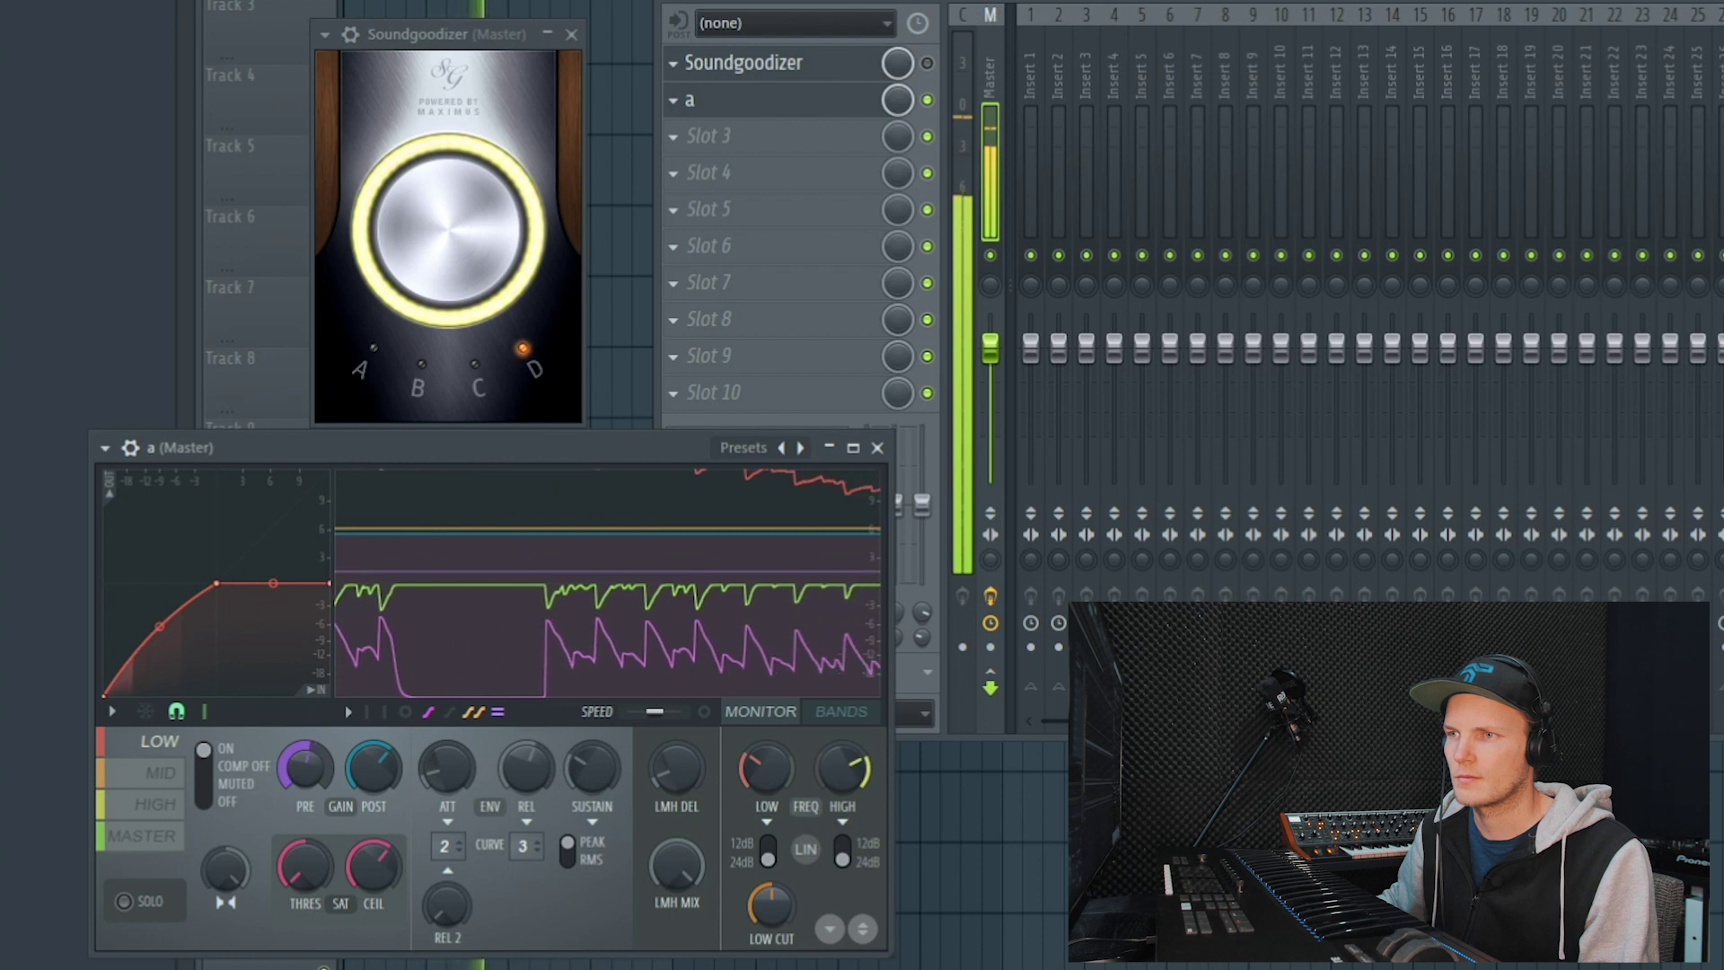
left_click_drag(373, 766, 373, 801)
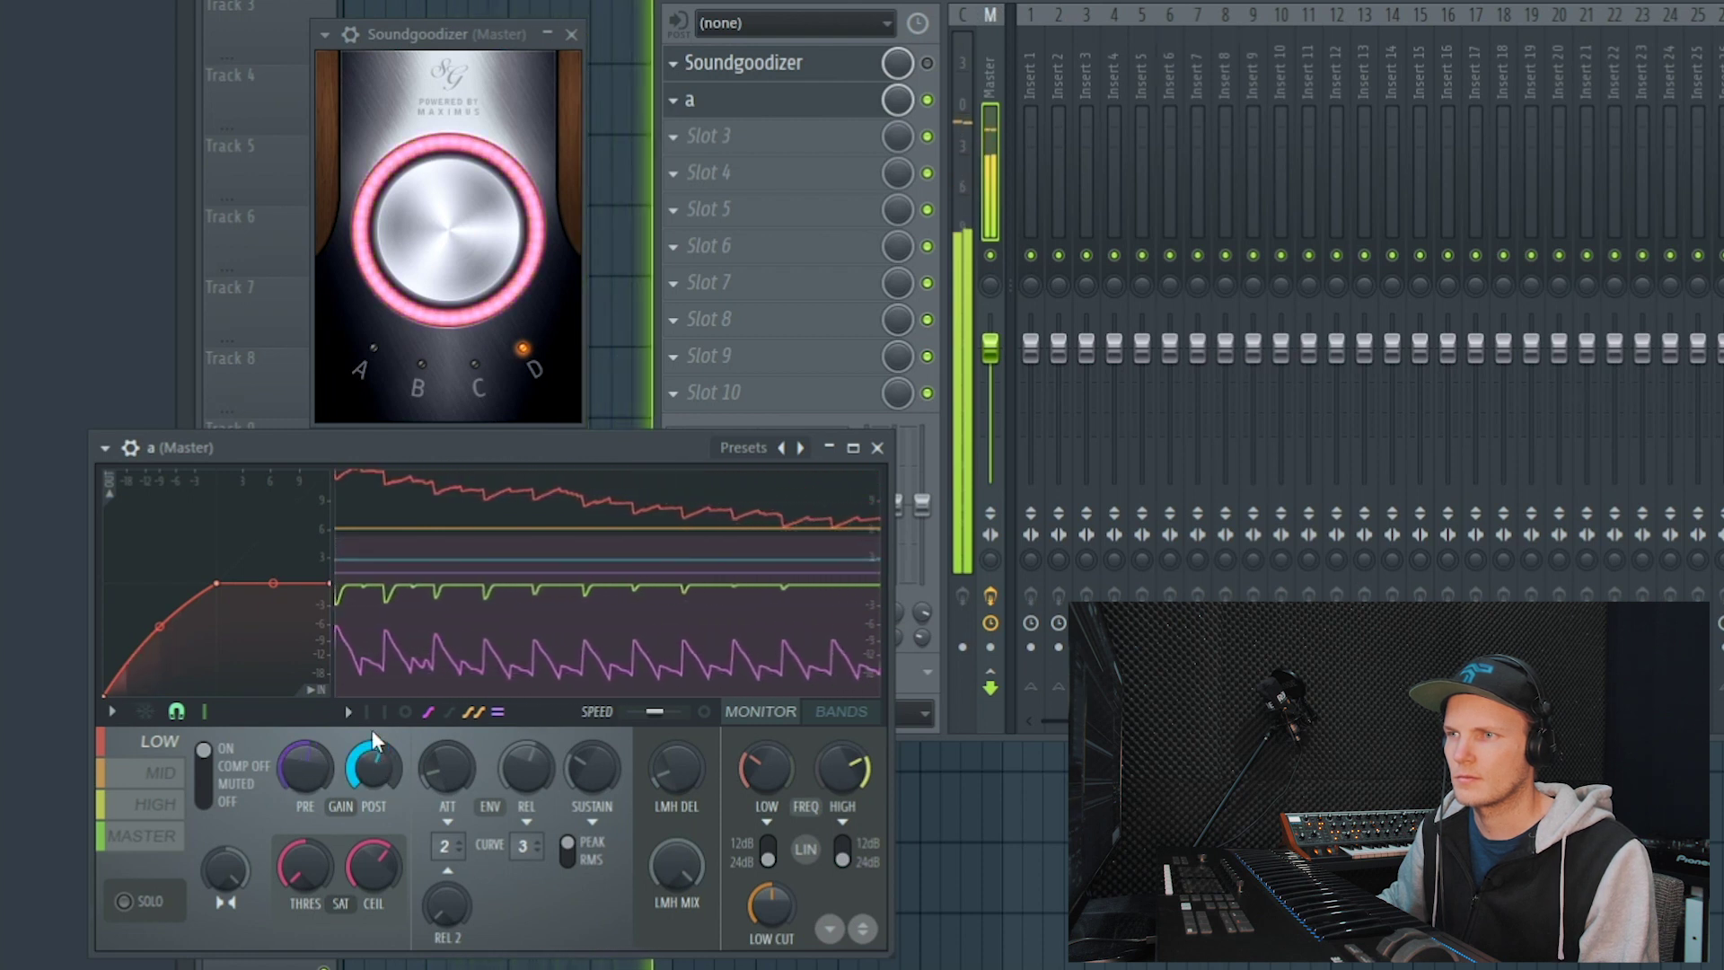
key("space")
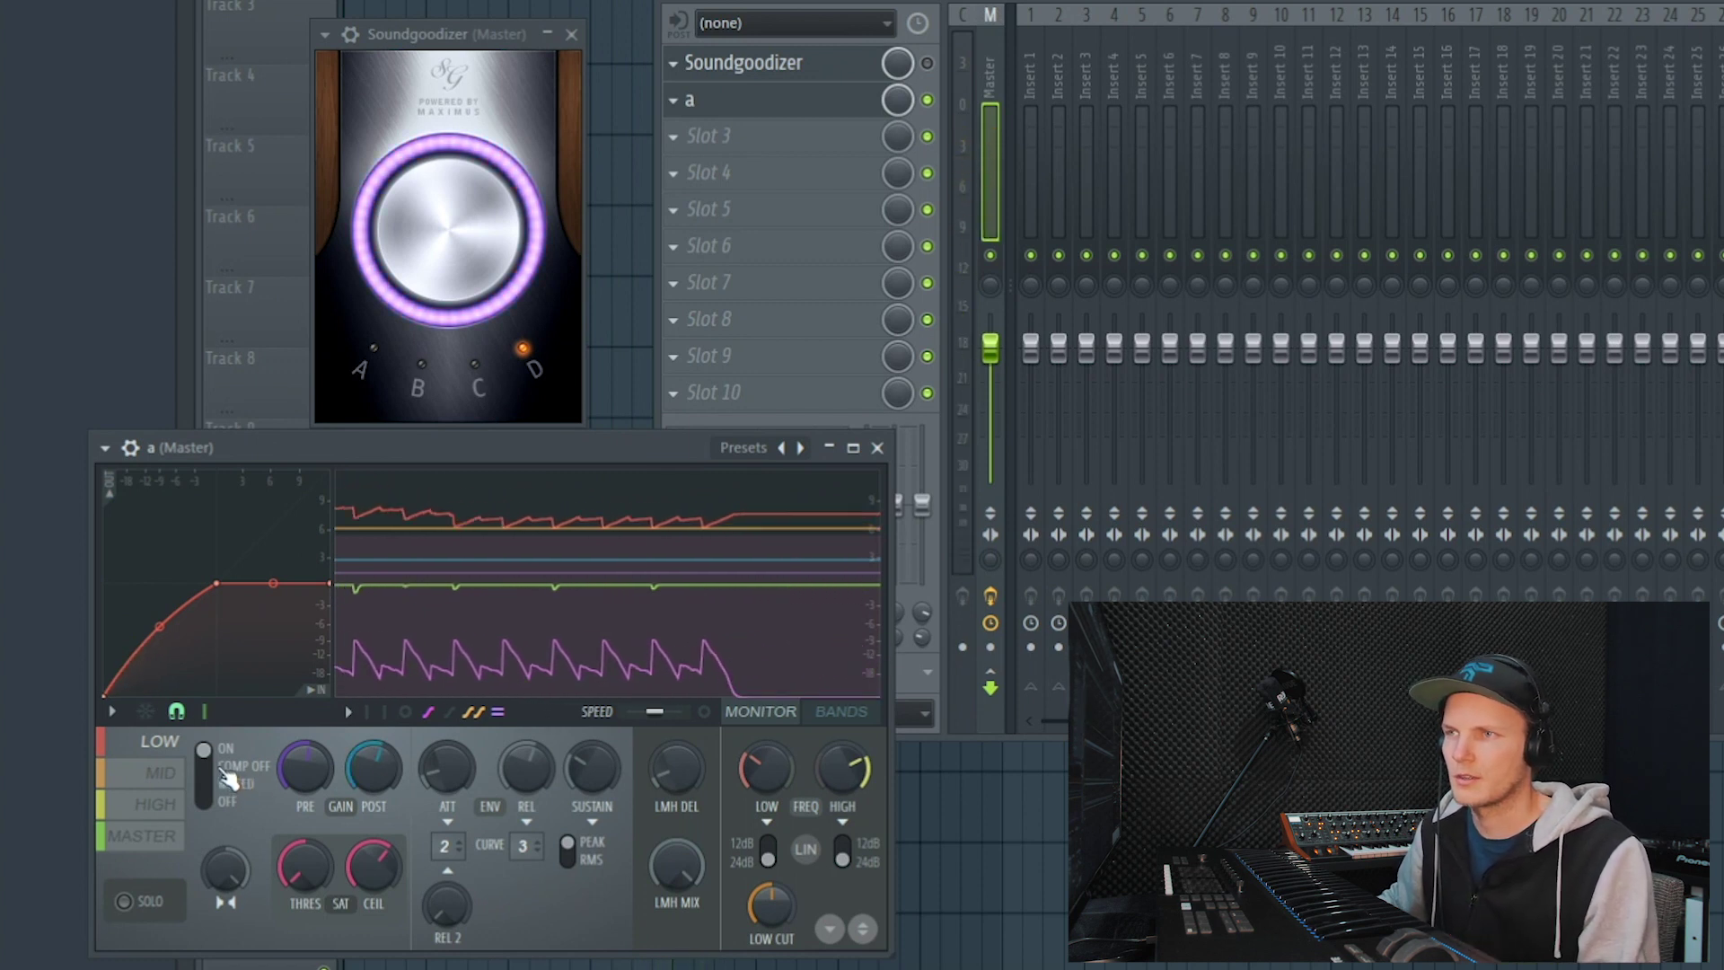
key("space")
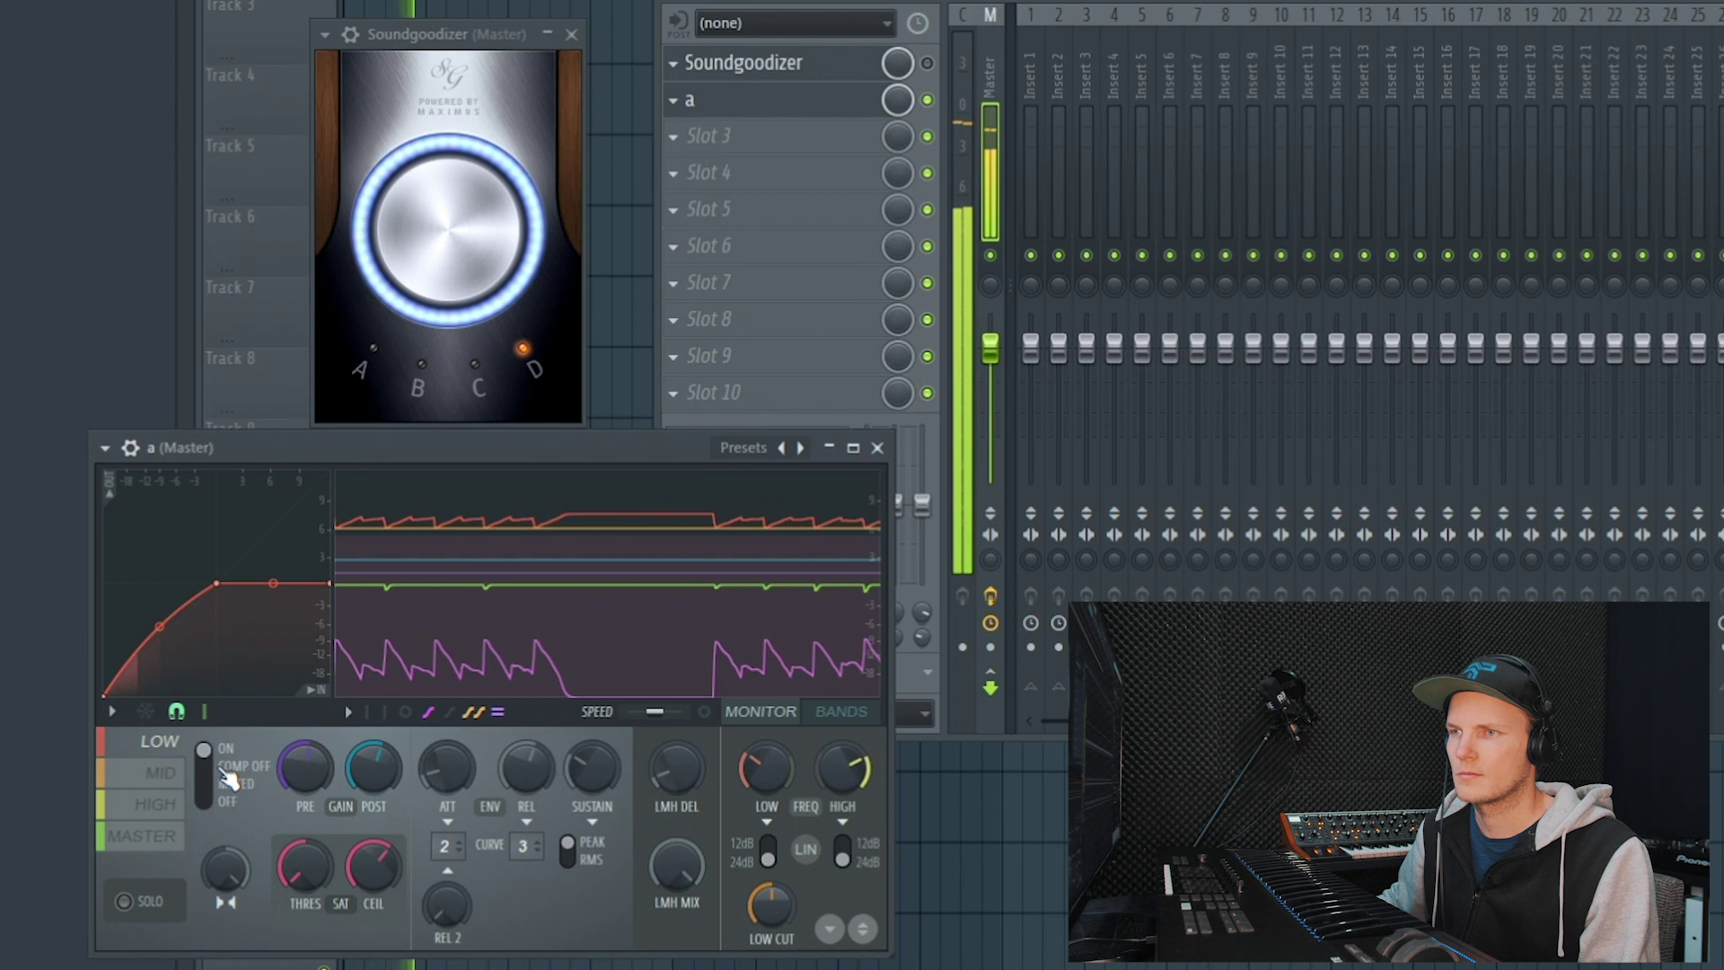
left_click(164, 775)
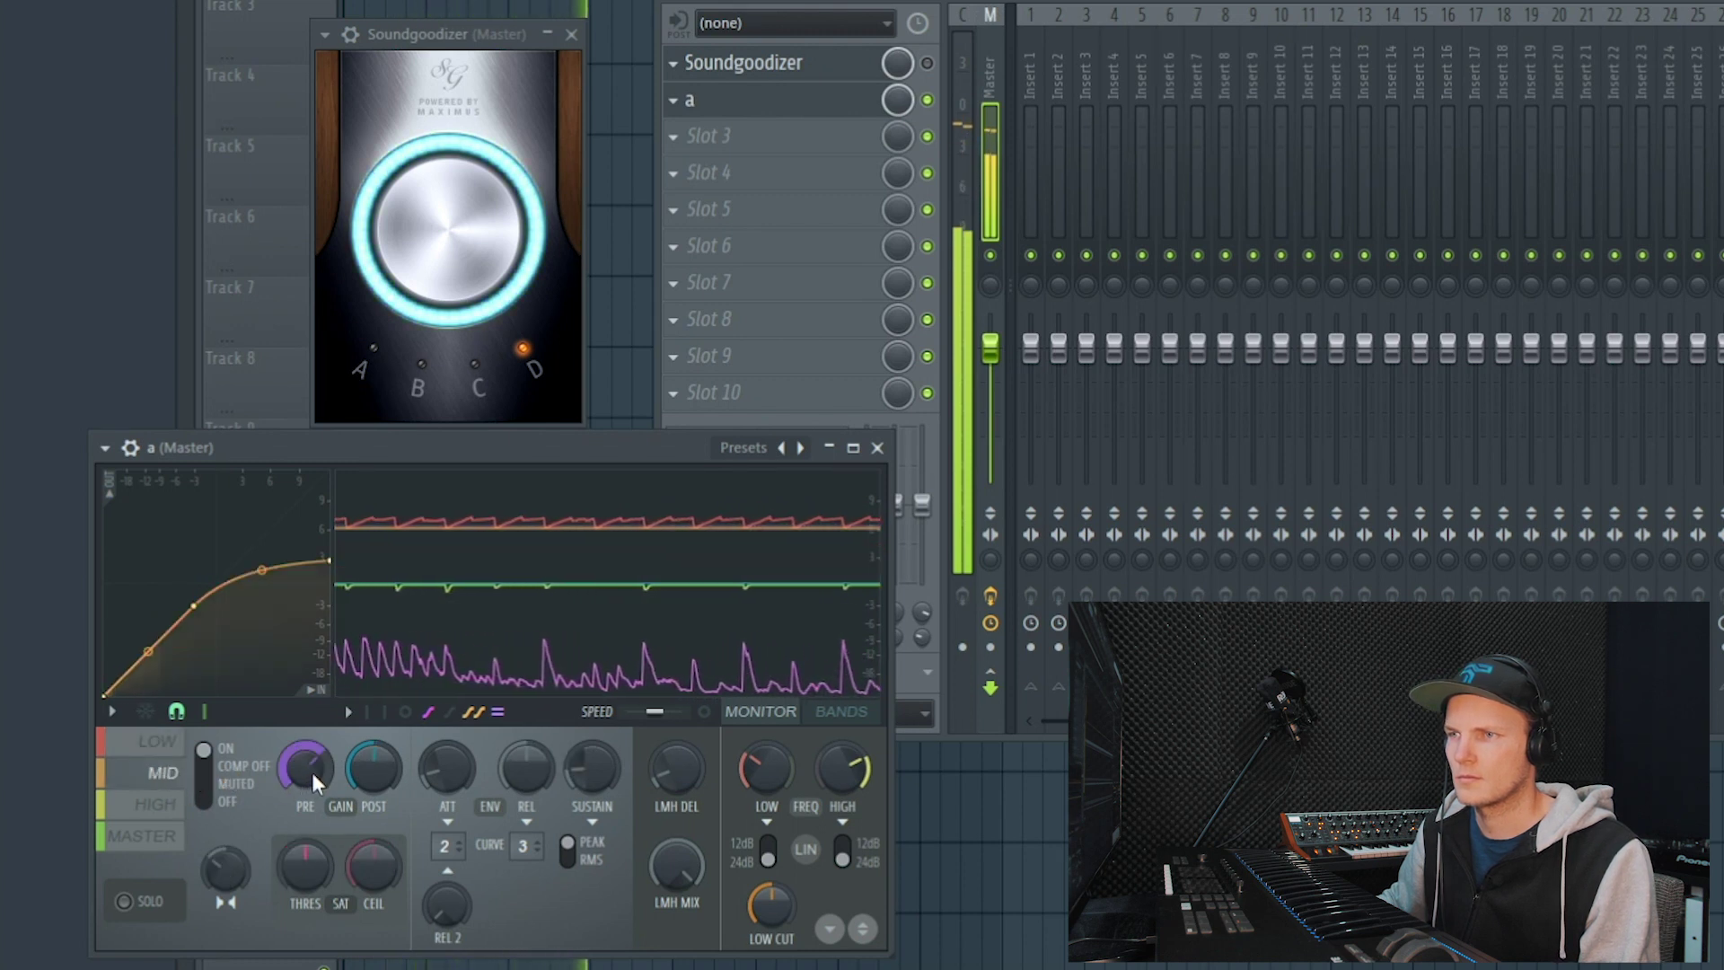
left_click(157, 803)
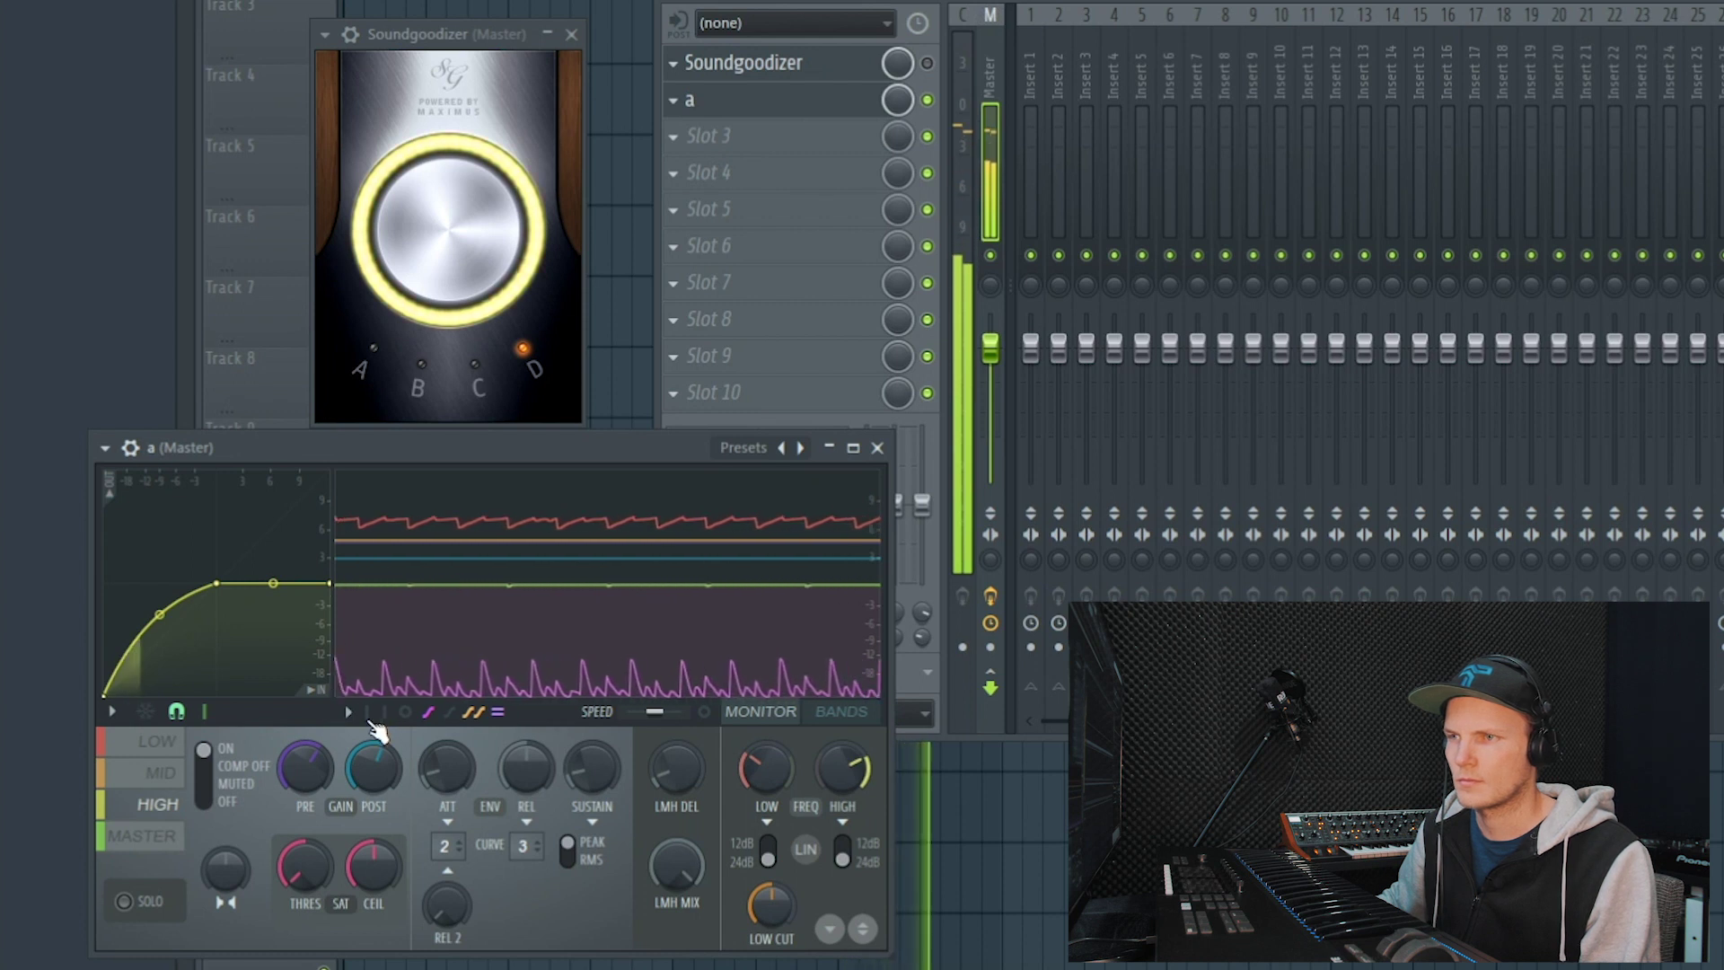
key("space")
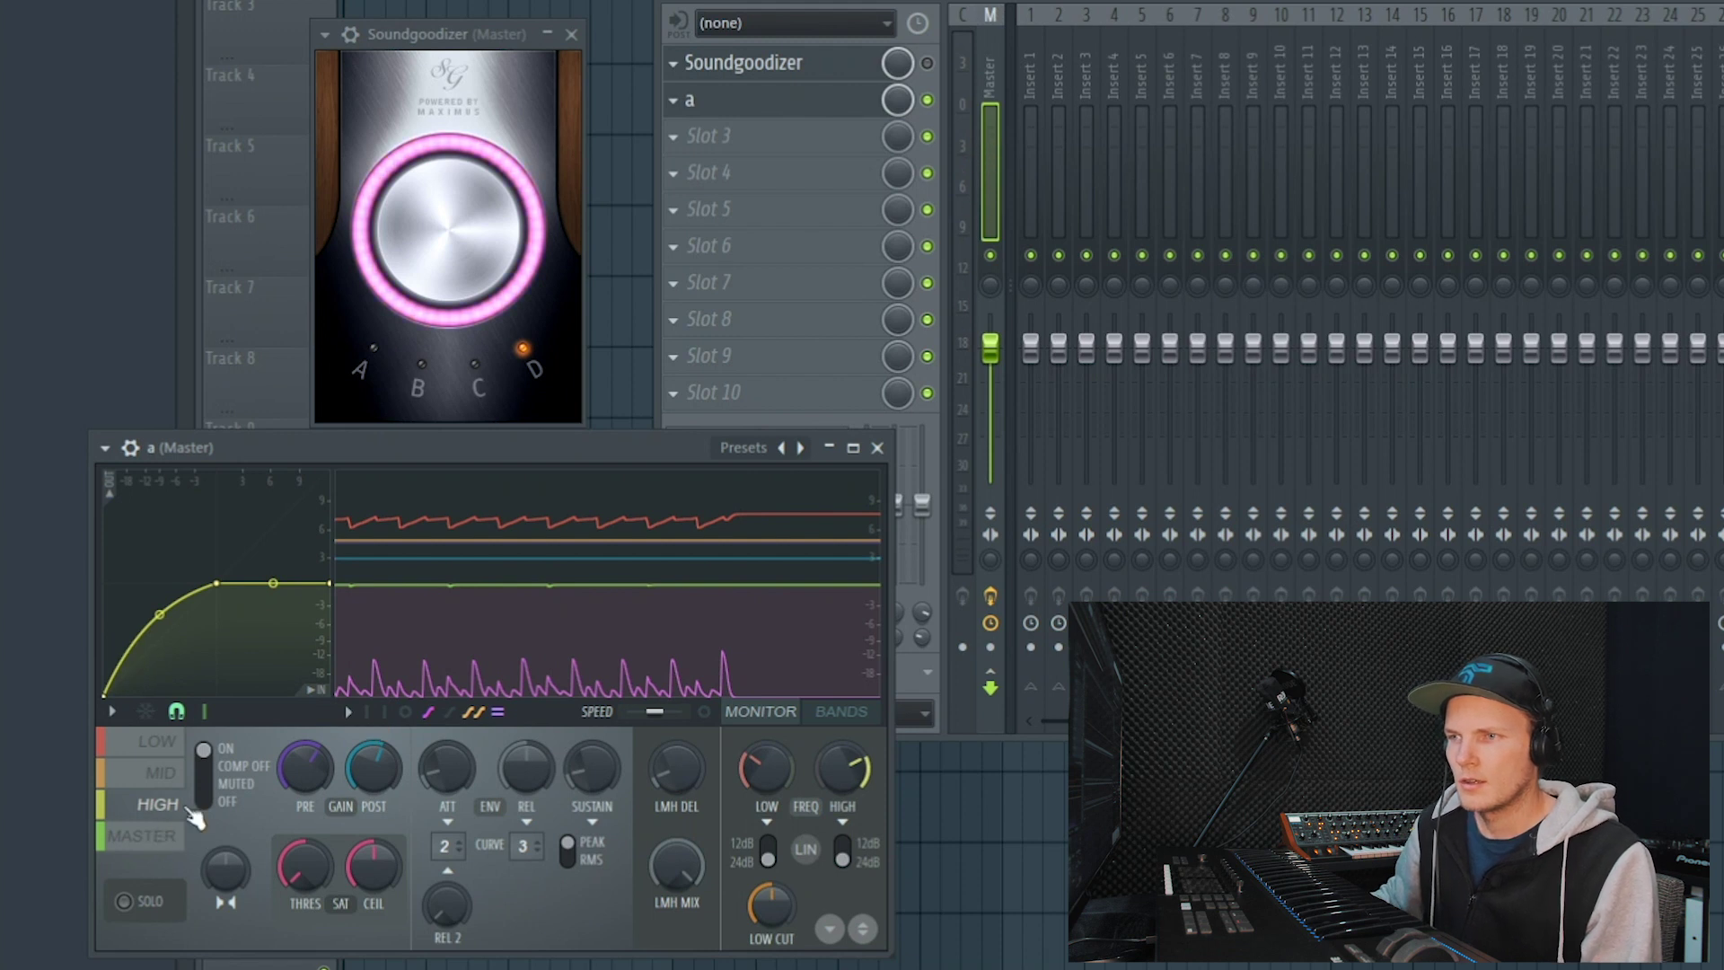
Reset the Insert 1 track's knob to its default, then reselect the Master track with Maximus.
left_click(1030, 558)
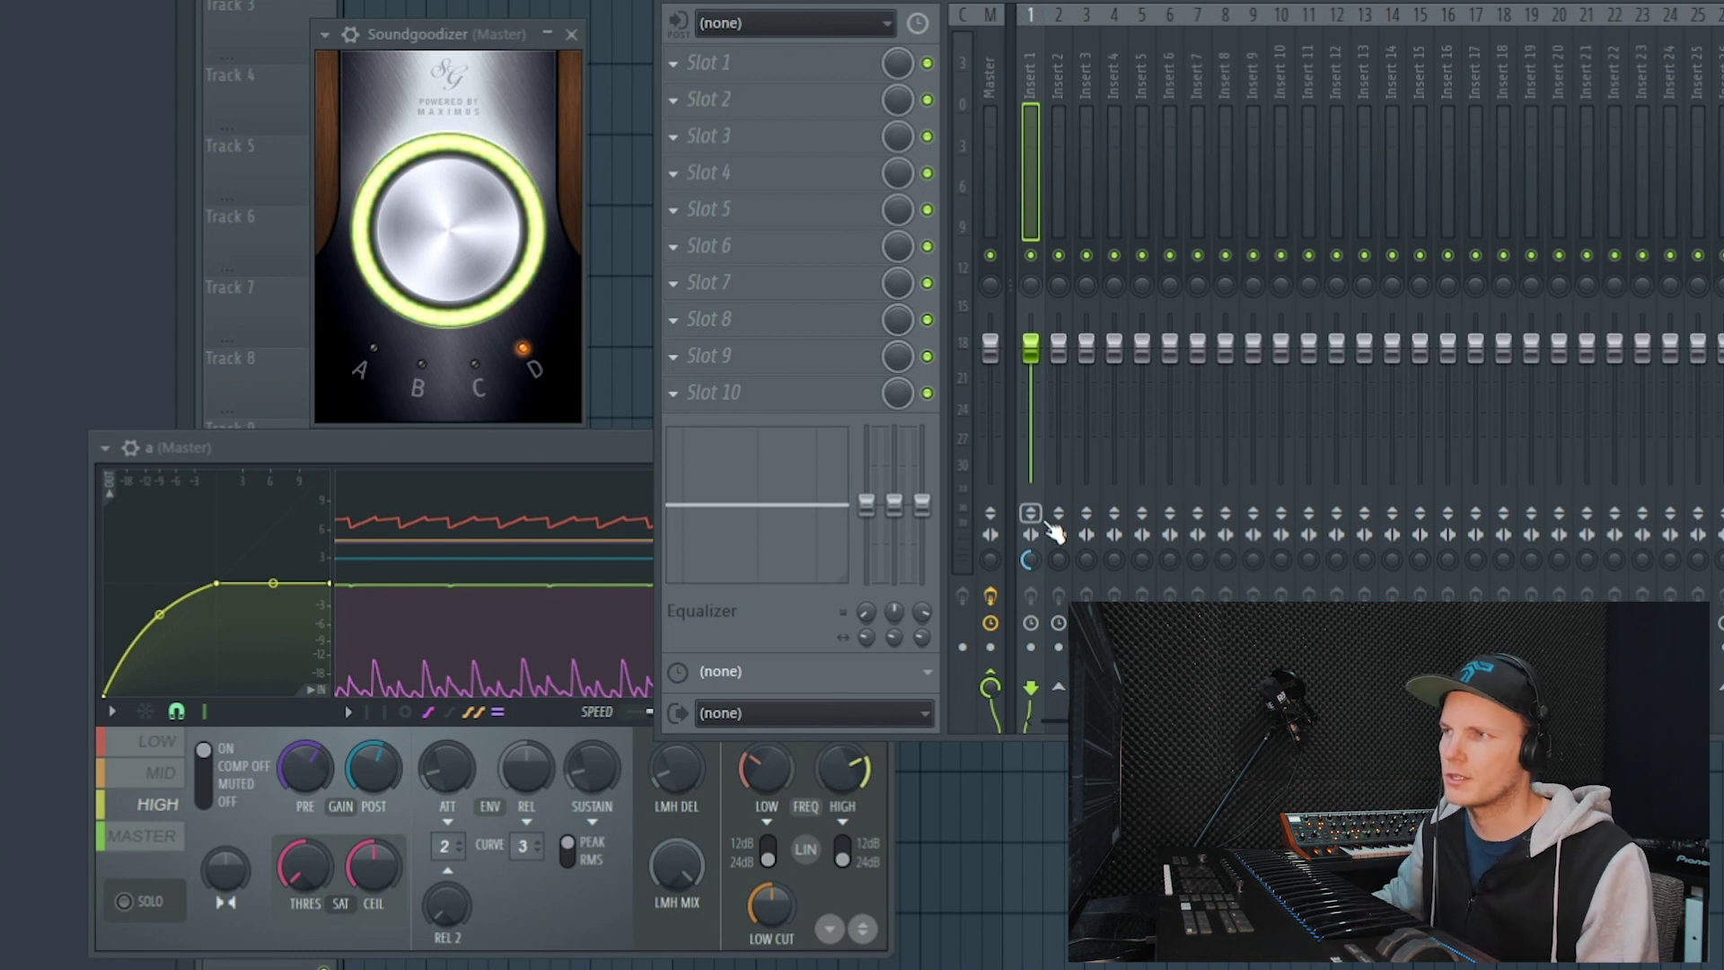
right_click(1031, 558)
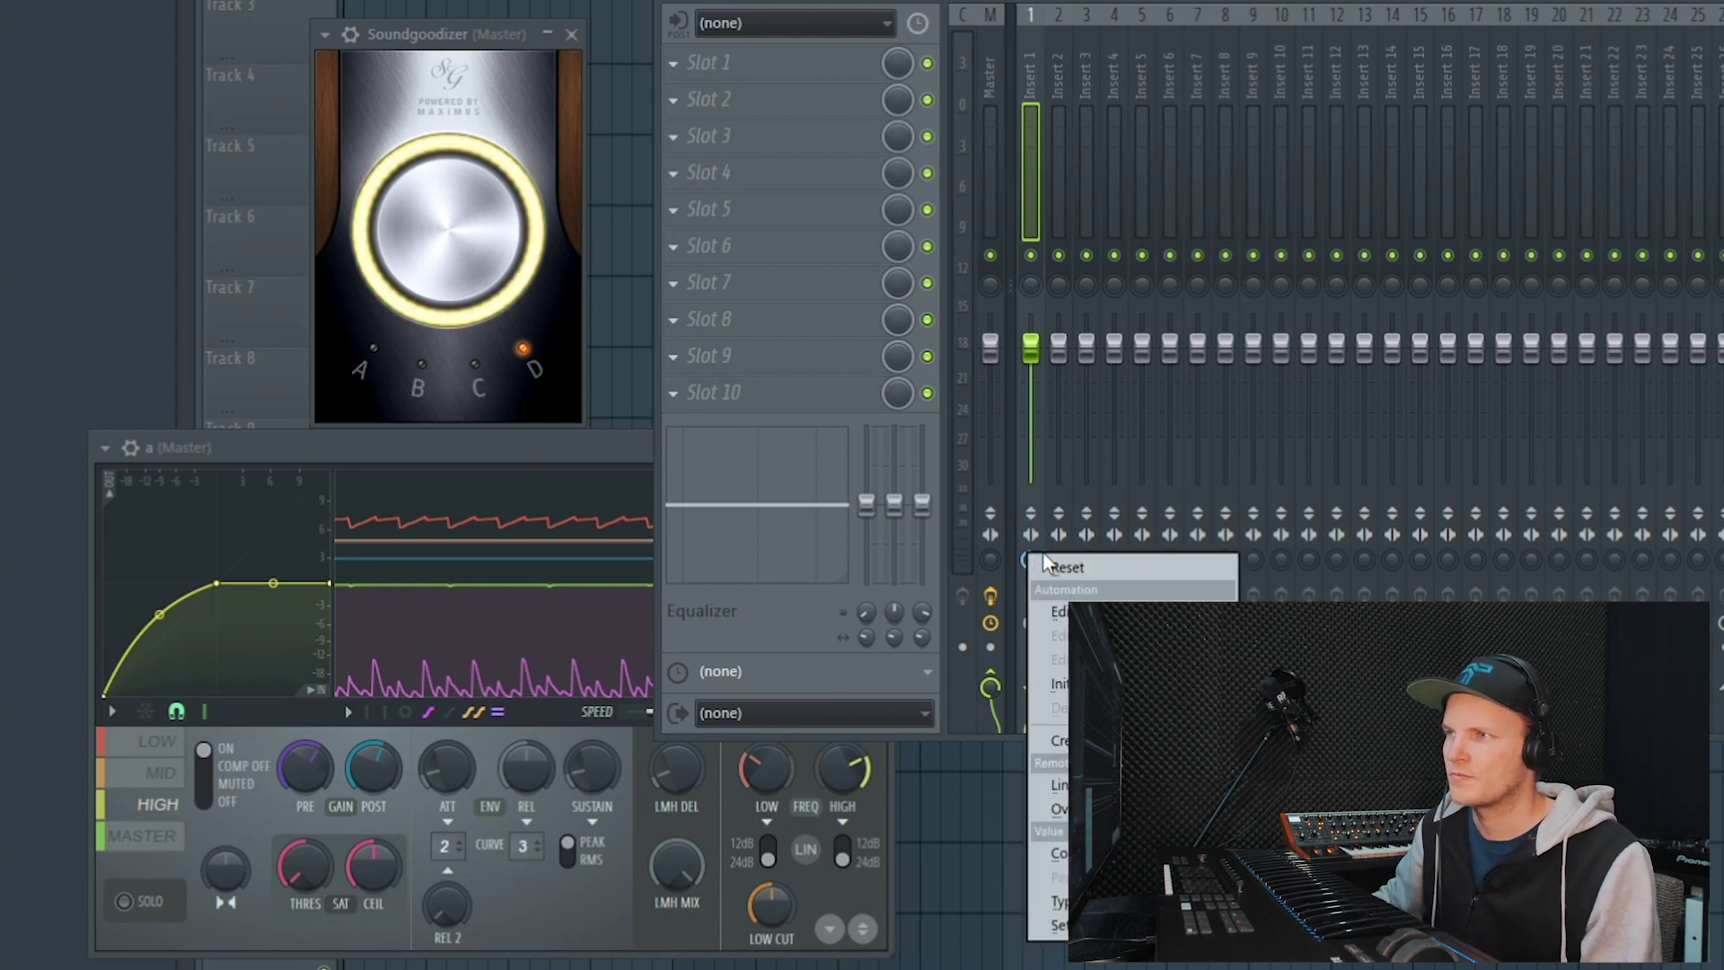
left_click(1060, 567)
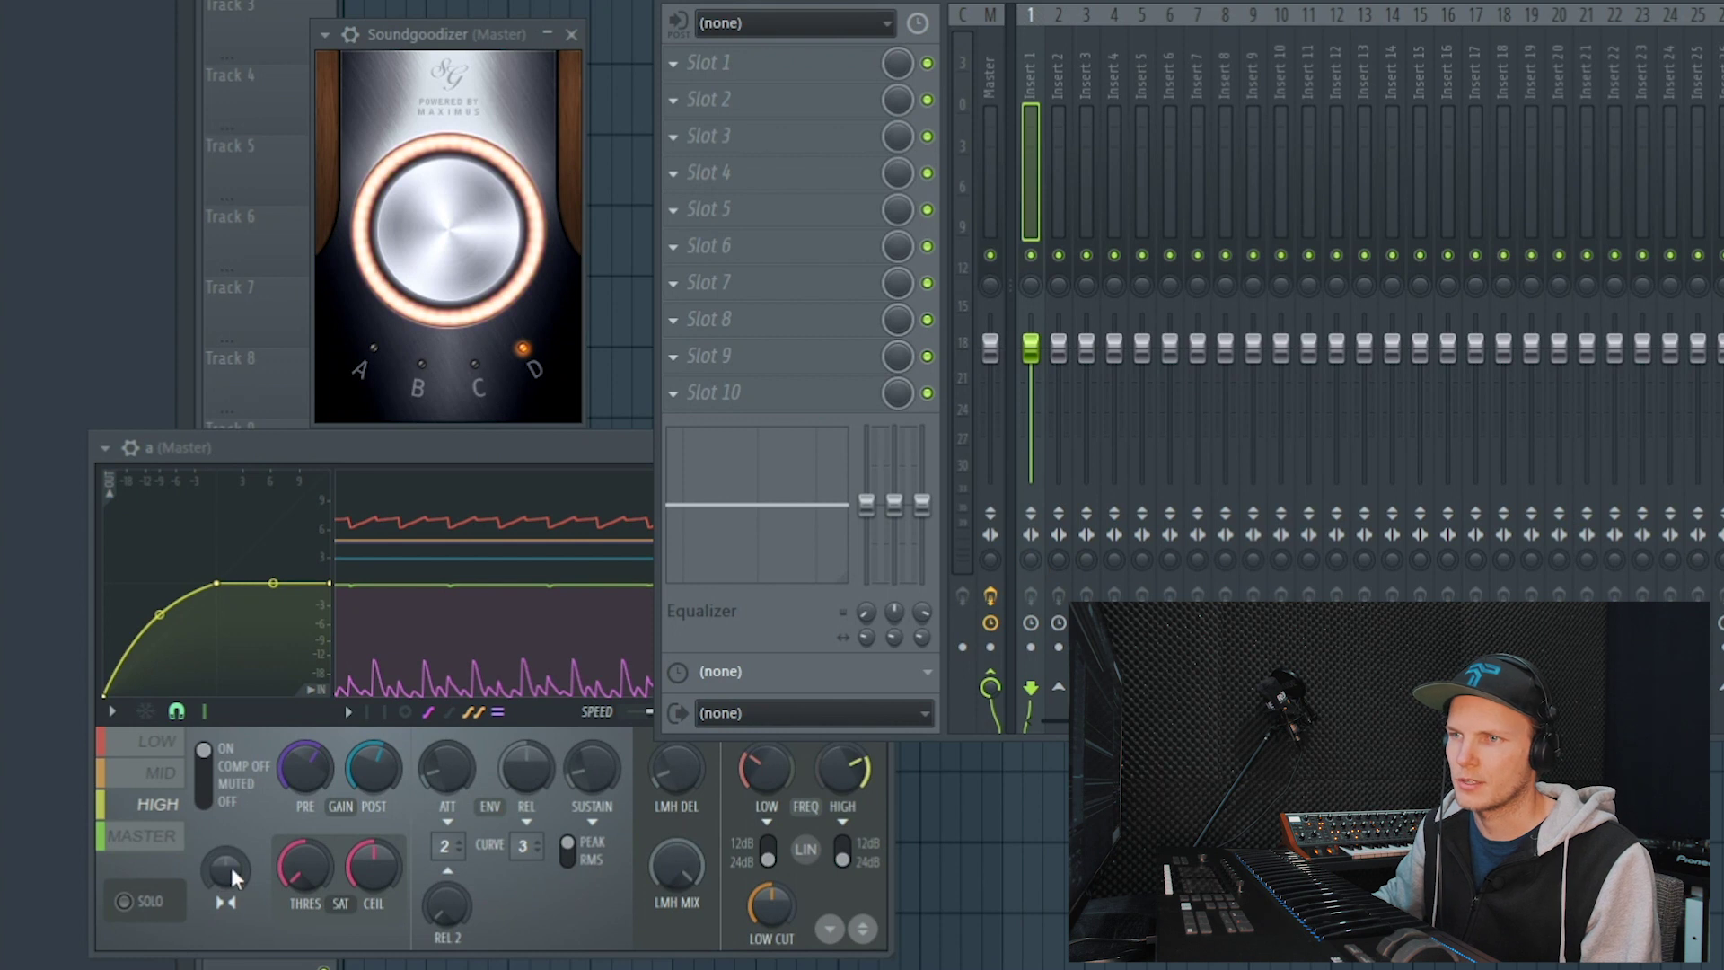
left_click(244, 826)
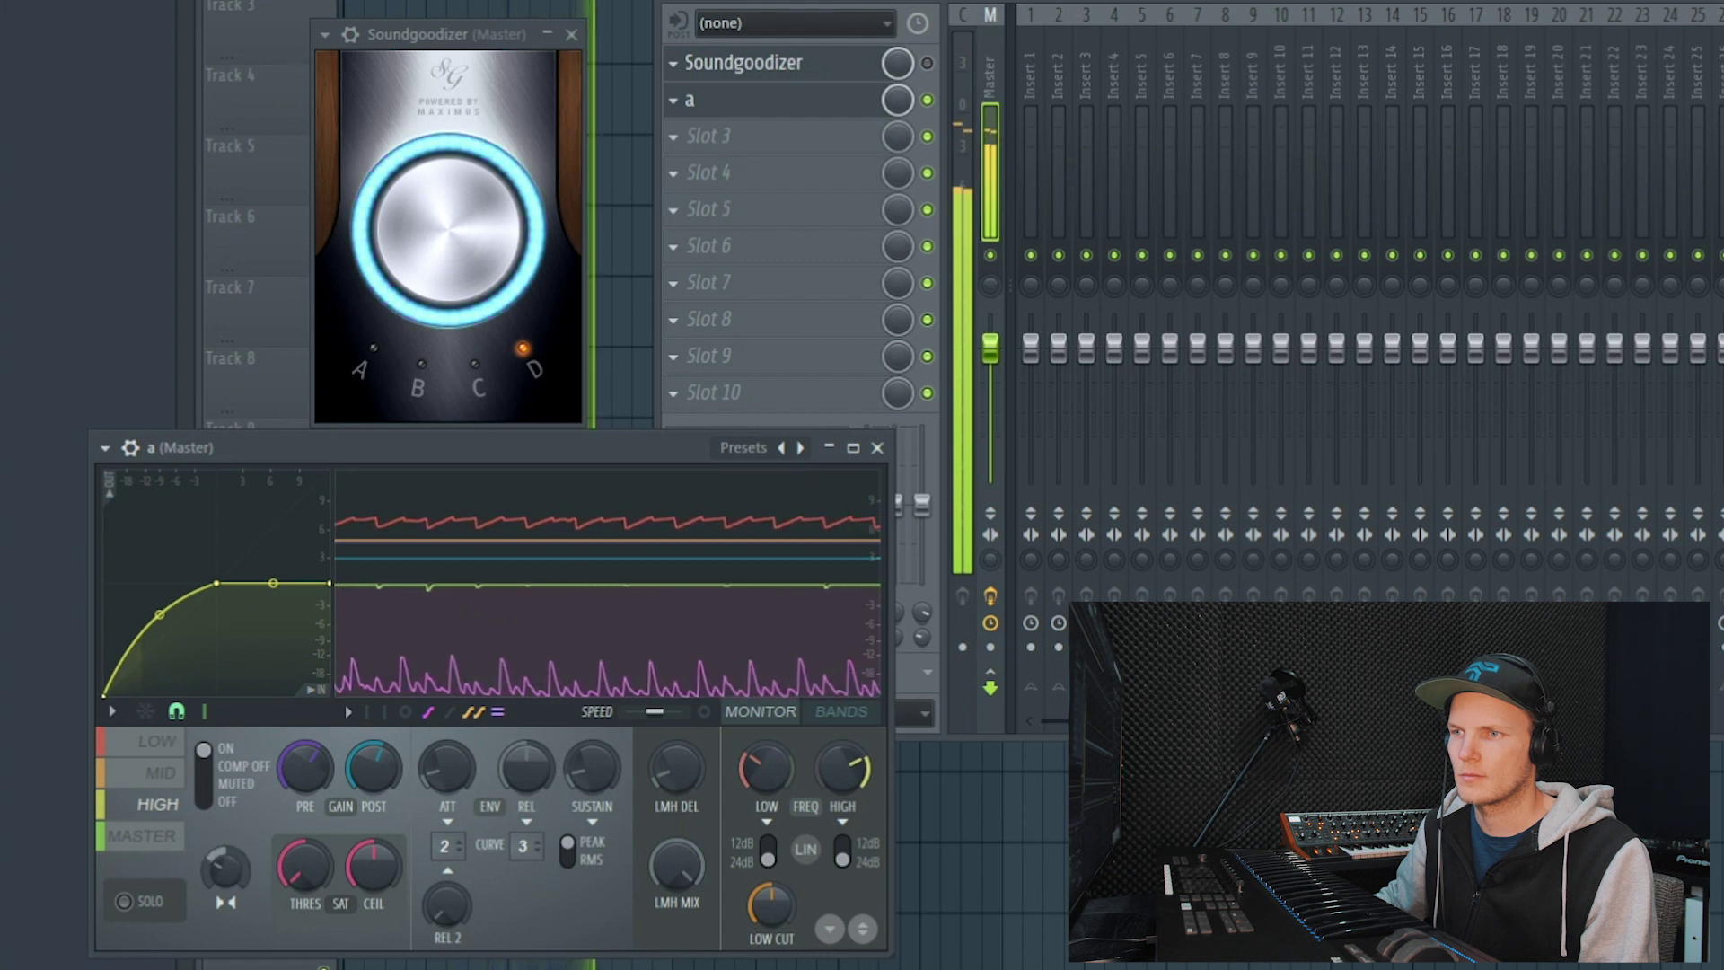
Nudge Maximus preset a's mid-band stereo separation back toward centre, then view the master band.
left_click(170, 773)
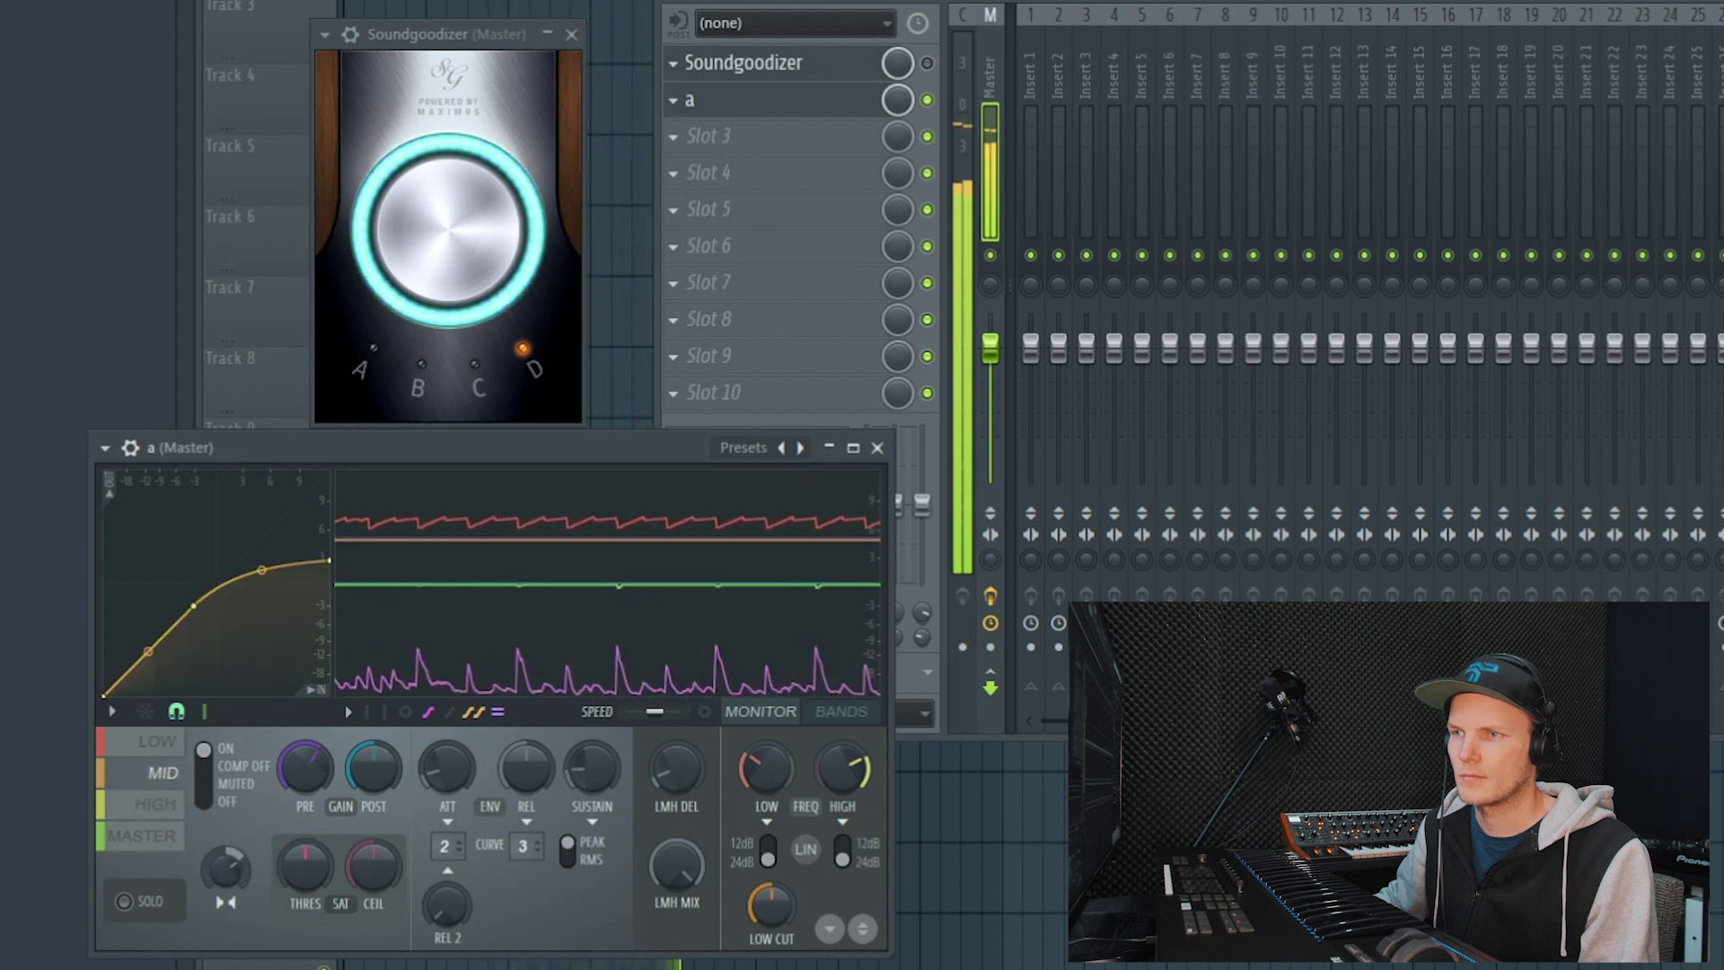
left_click_drag(225, 869, 225, 858)
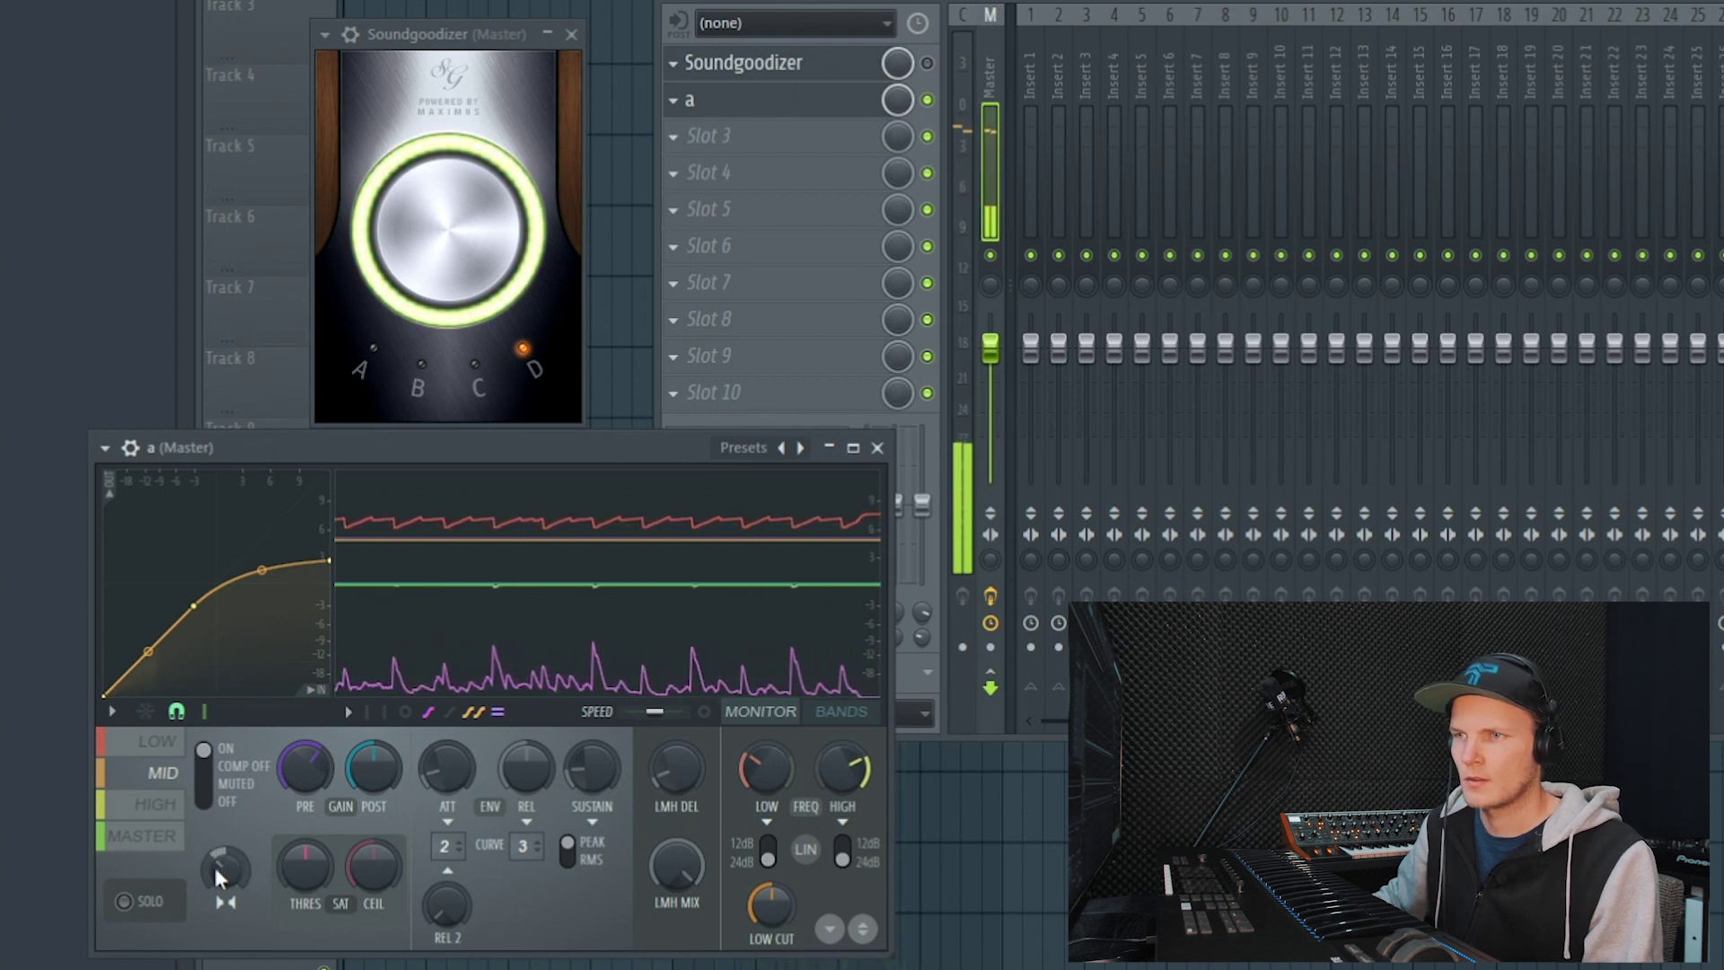
left_click(171, 835)
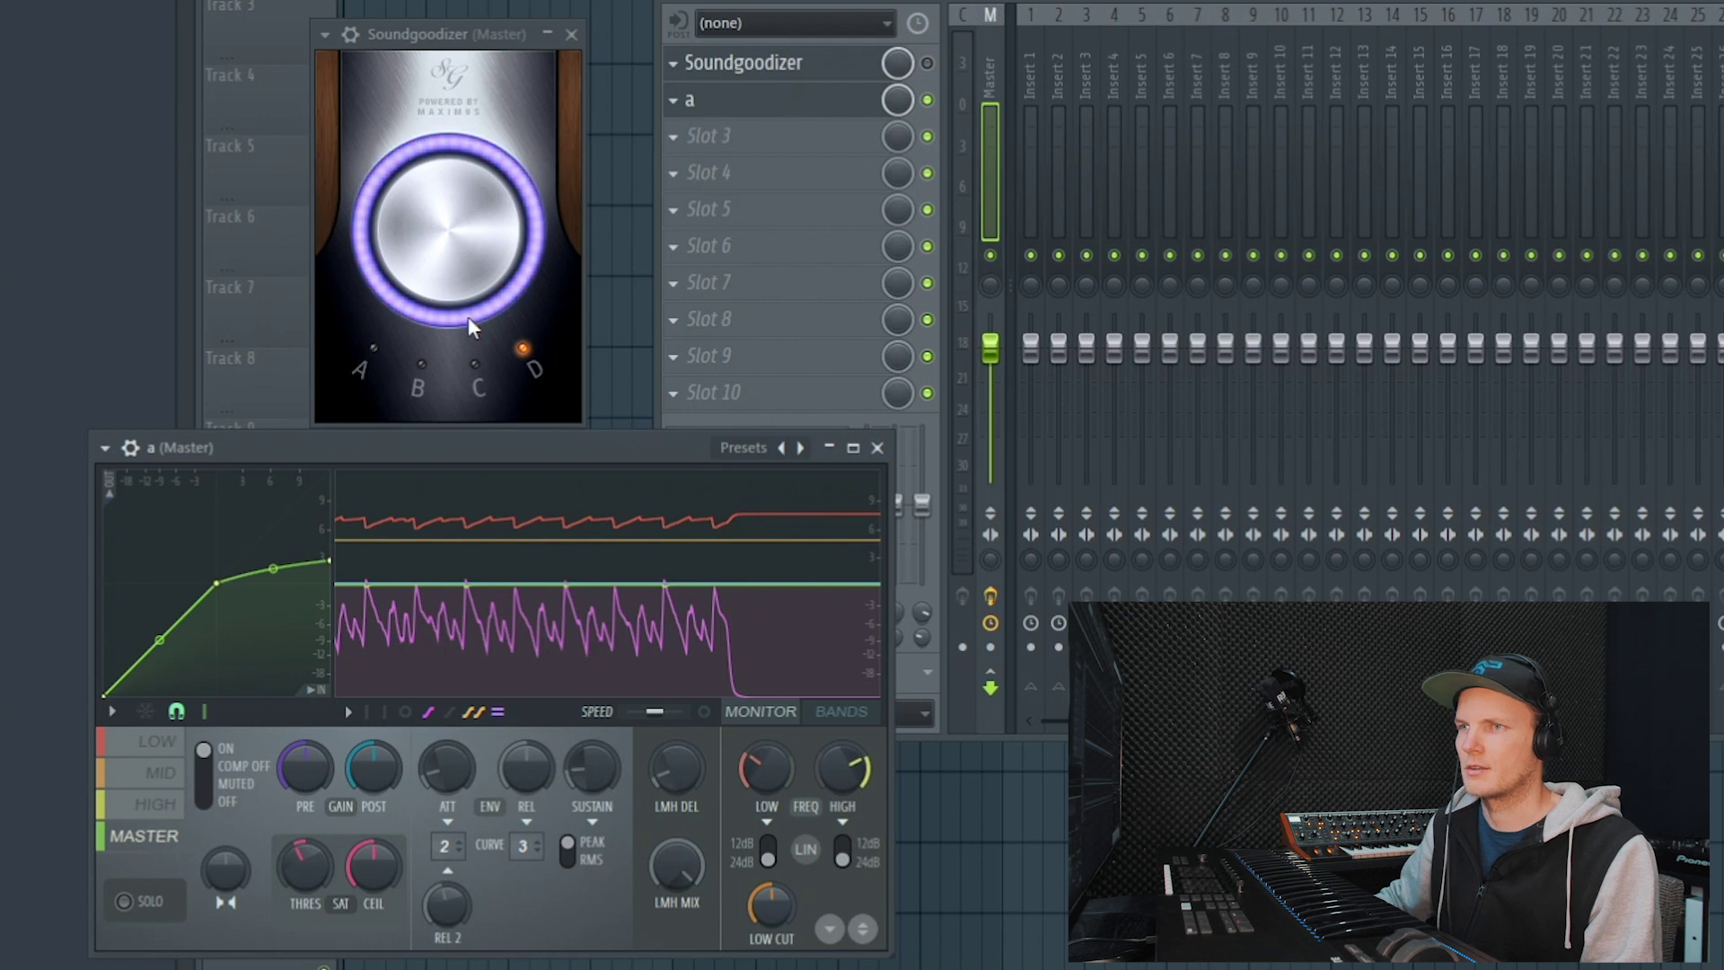
Look over the Maximus and Soundgoodizer presets and switch Soundgoodizer to mode A.
left_click(802, 448)
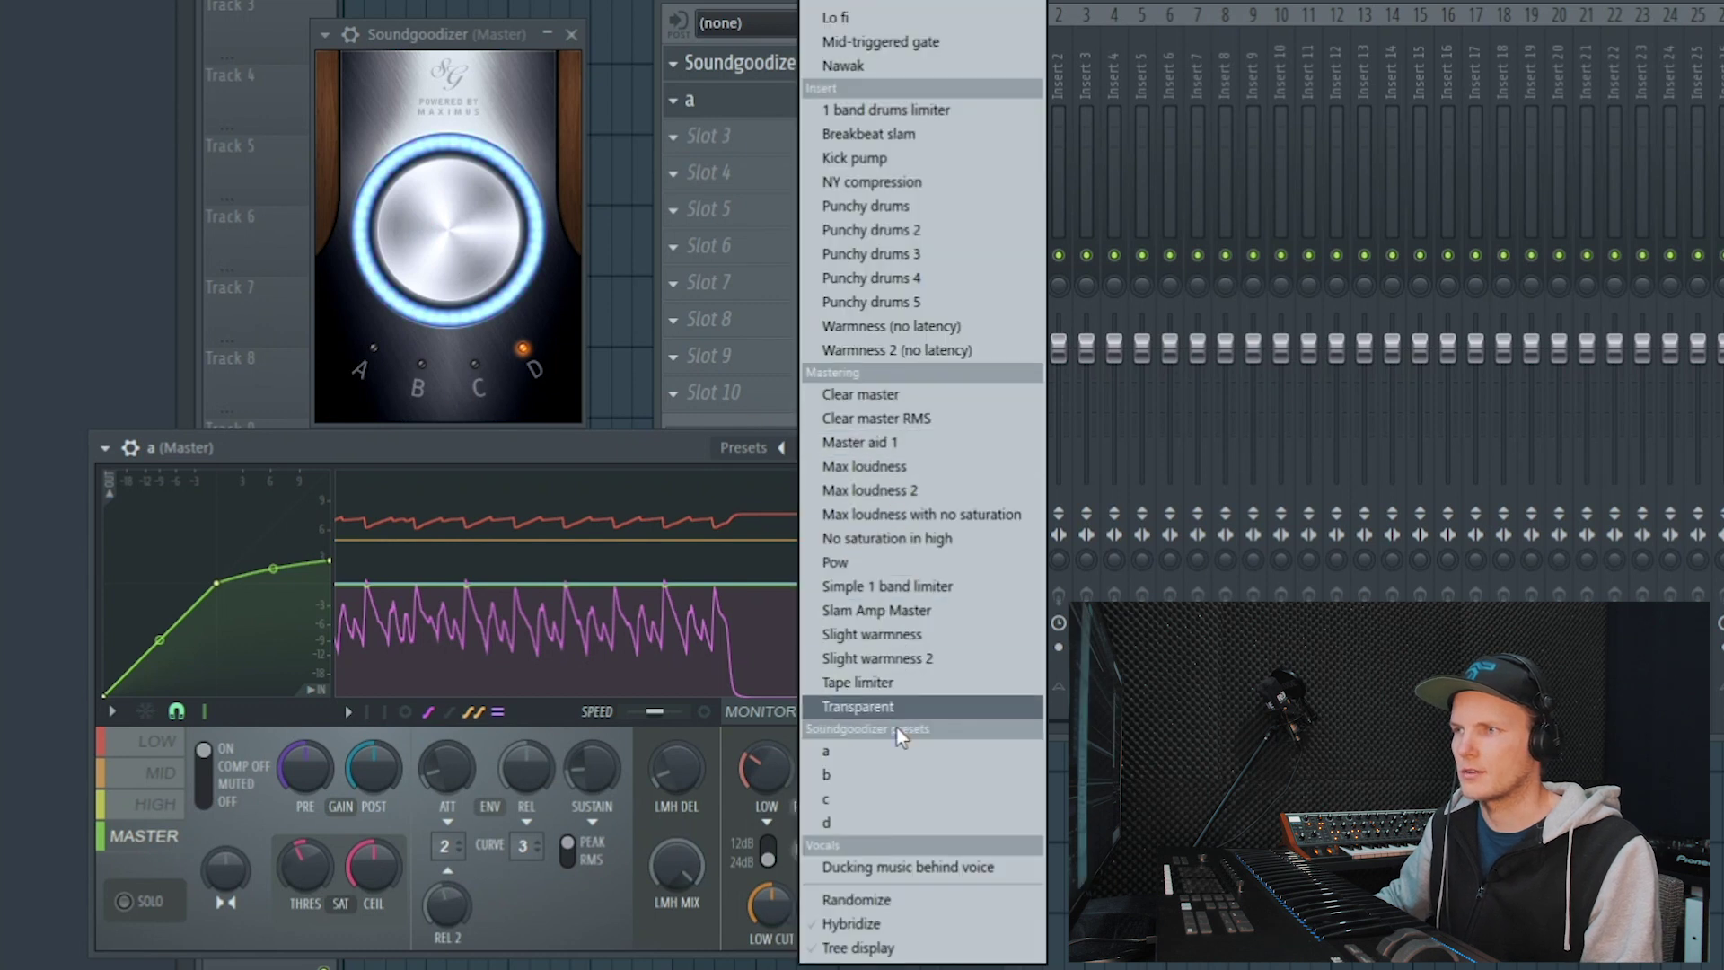
left_click(895, 752)
left_click(375, 345)
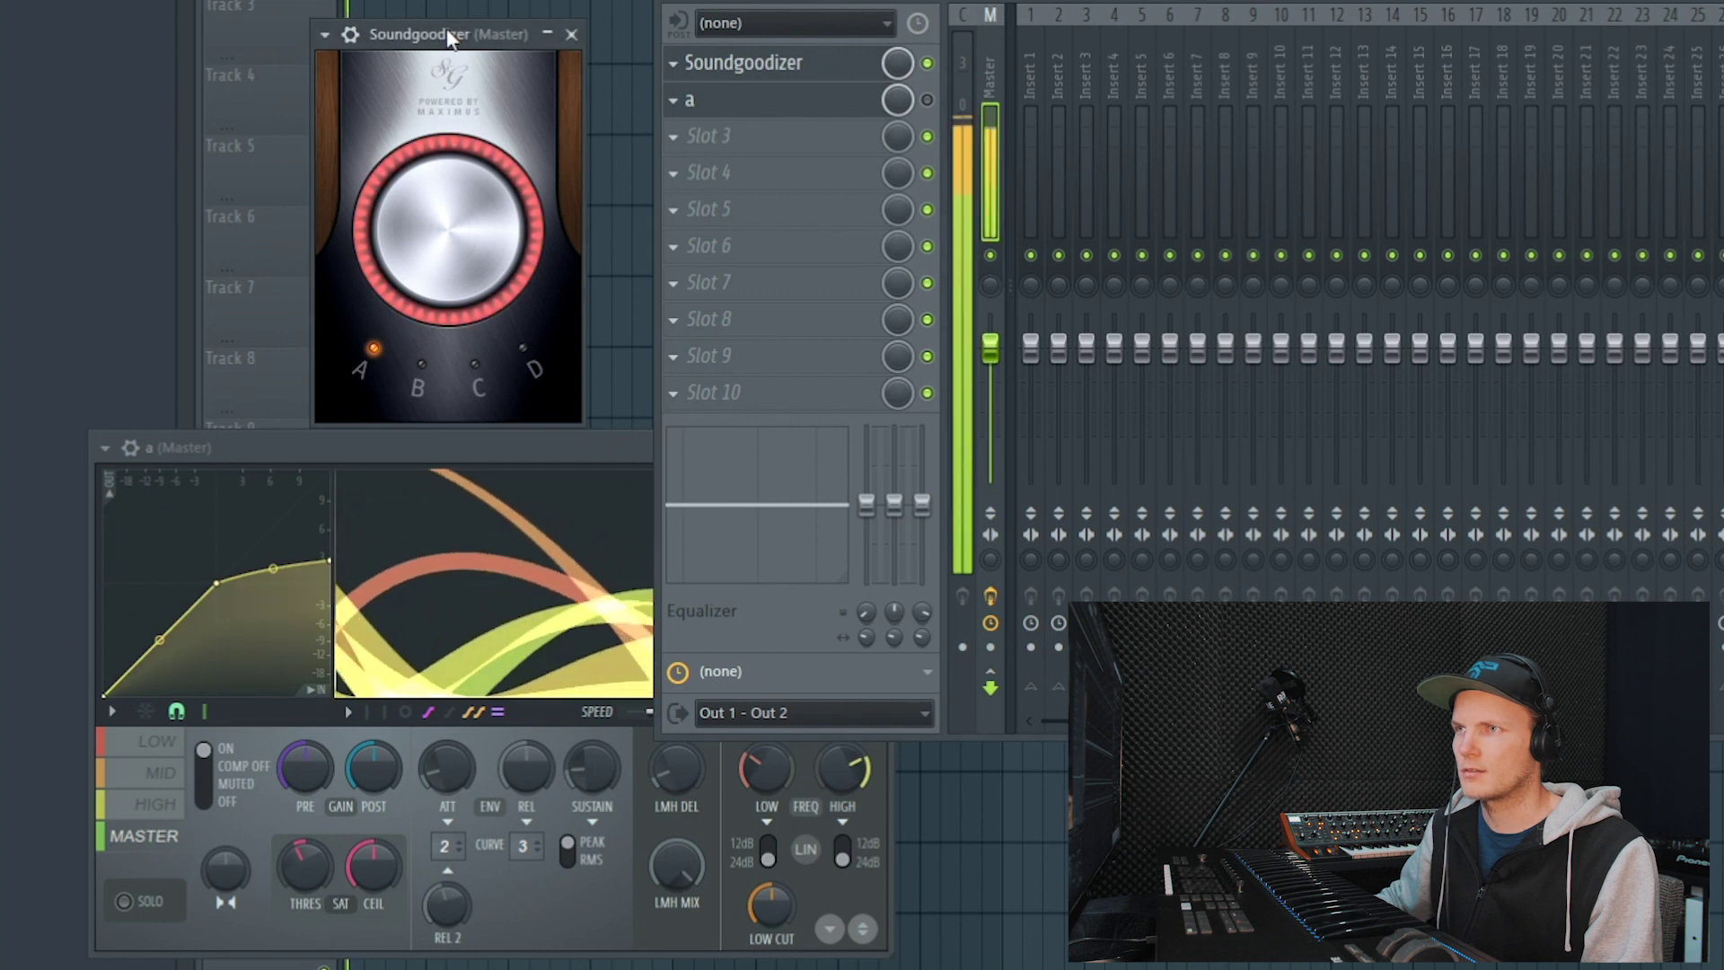
A/B Maximus against Soundgoodizer, then reduce Soundgoodizer's amount to about half.
left_click(928, 100)
left_click(927, 63)
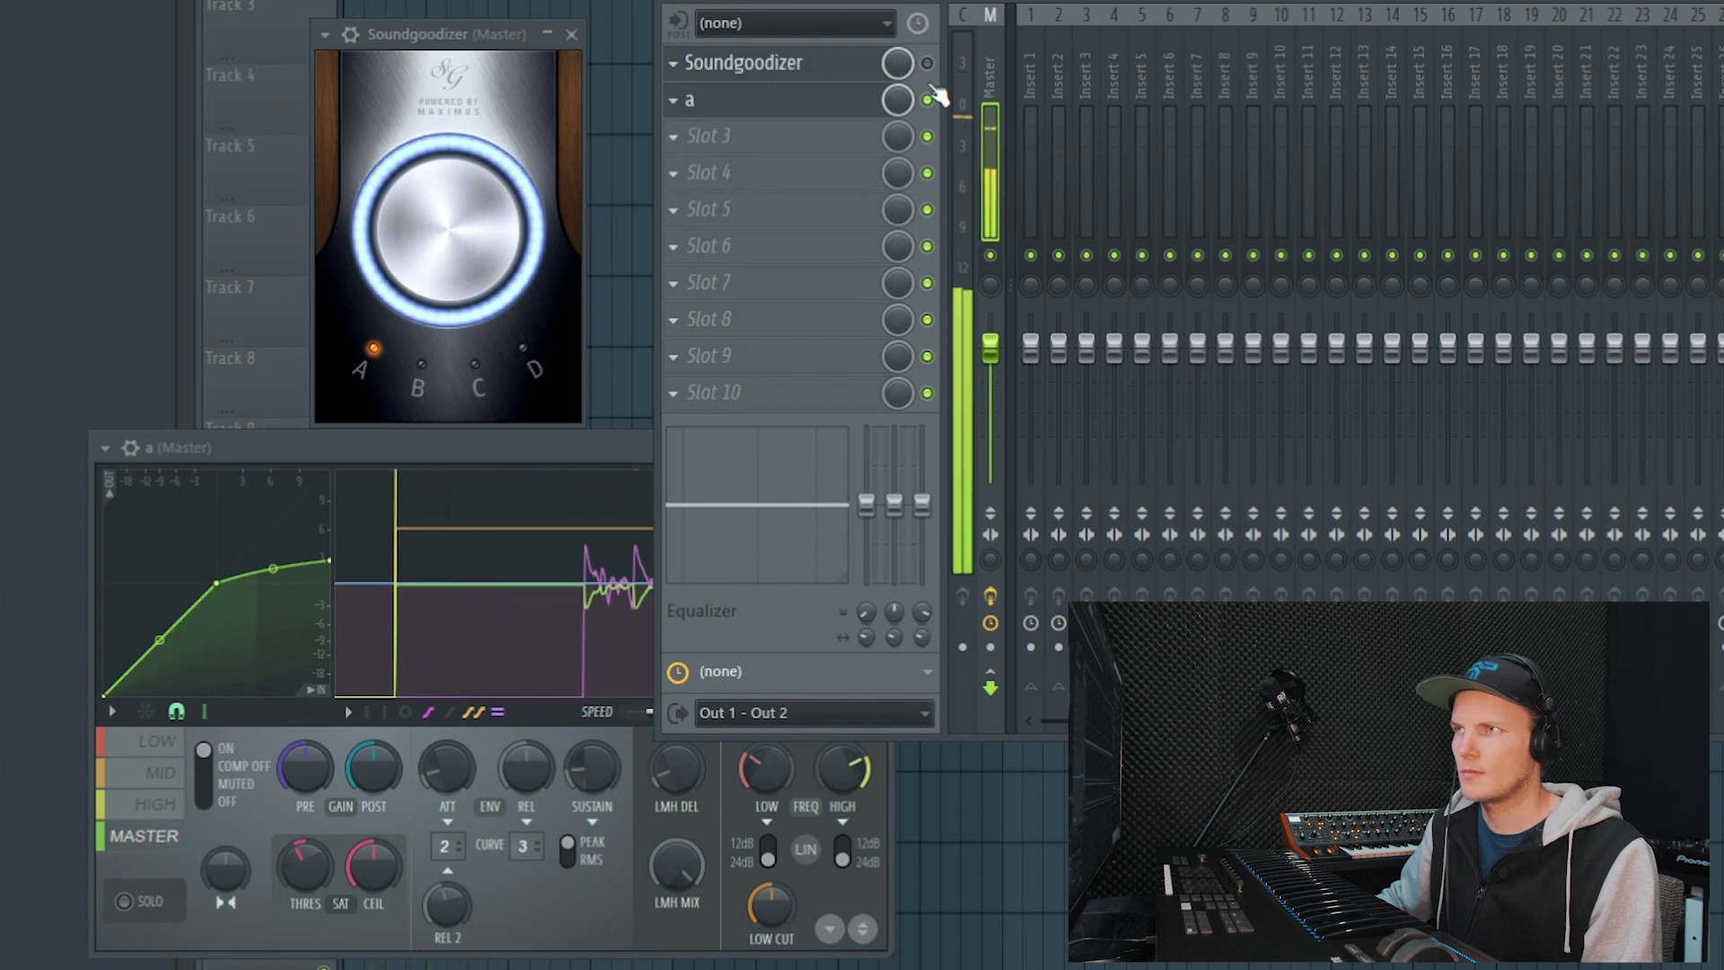
left_click(927, 100)
left_click(928, 62)
left_click_drag(526, 154, 526, 229)
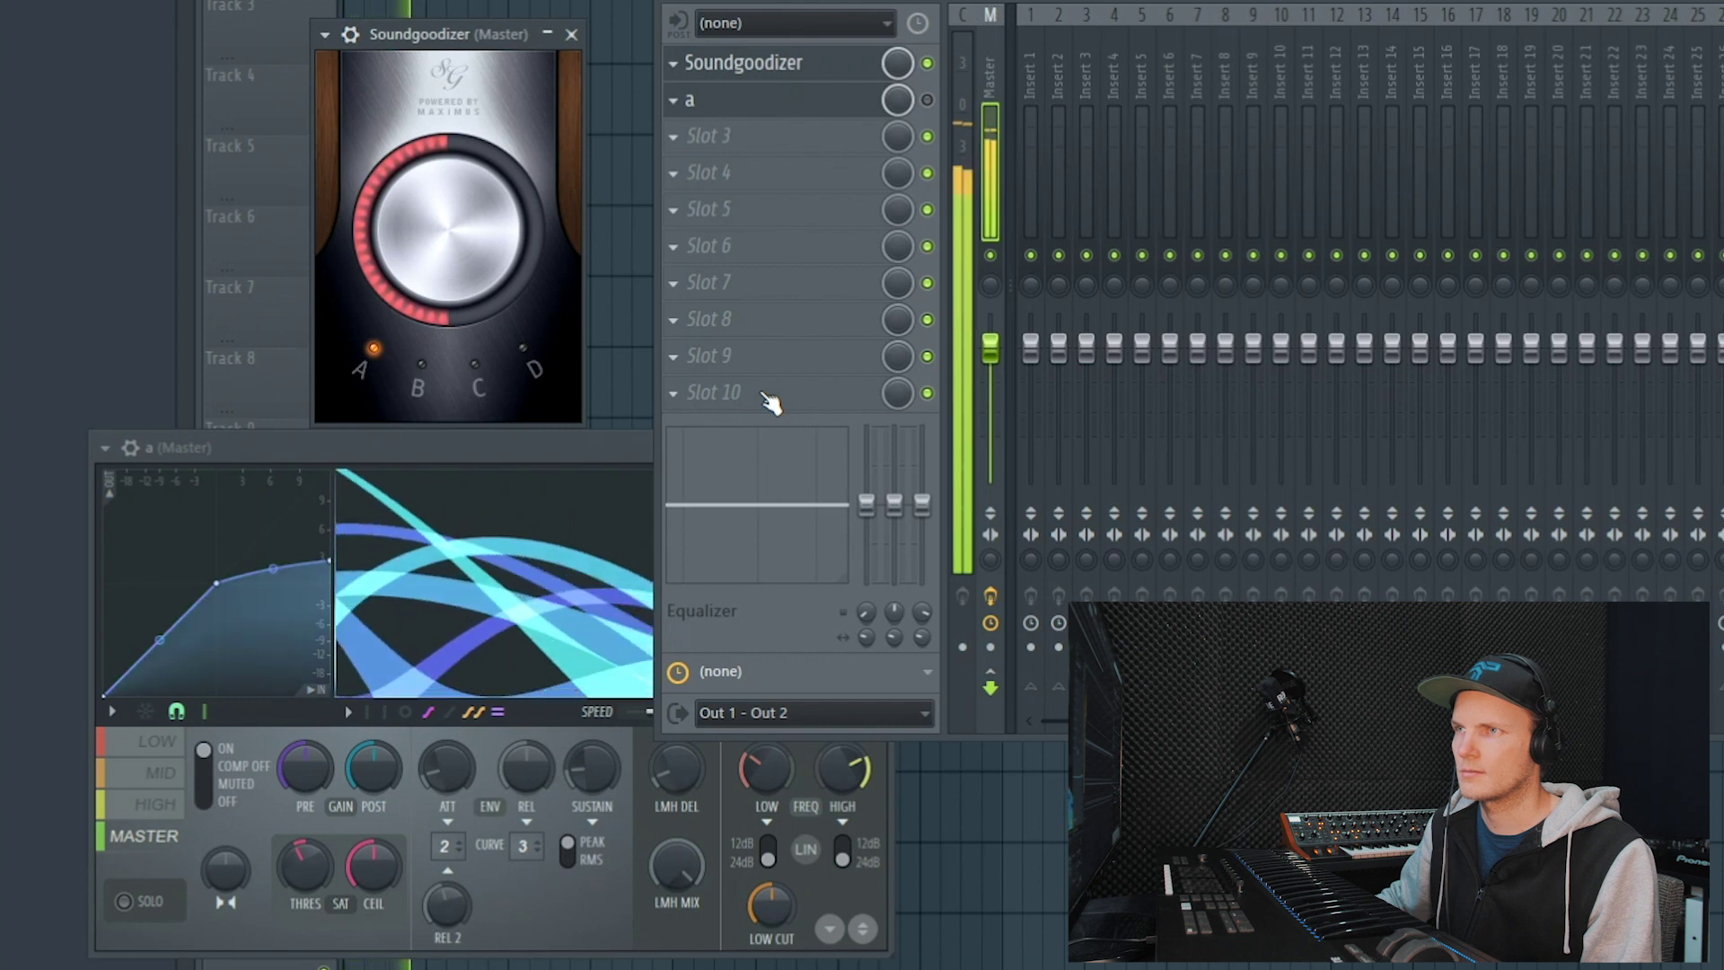
Keep toggling the mixer slots to compare both effects, finishing with Maximus bypassed.
left_click(927, 100)
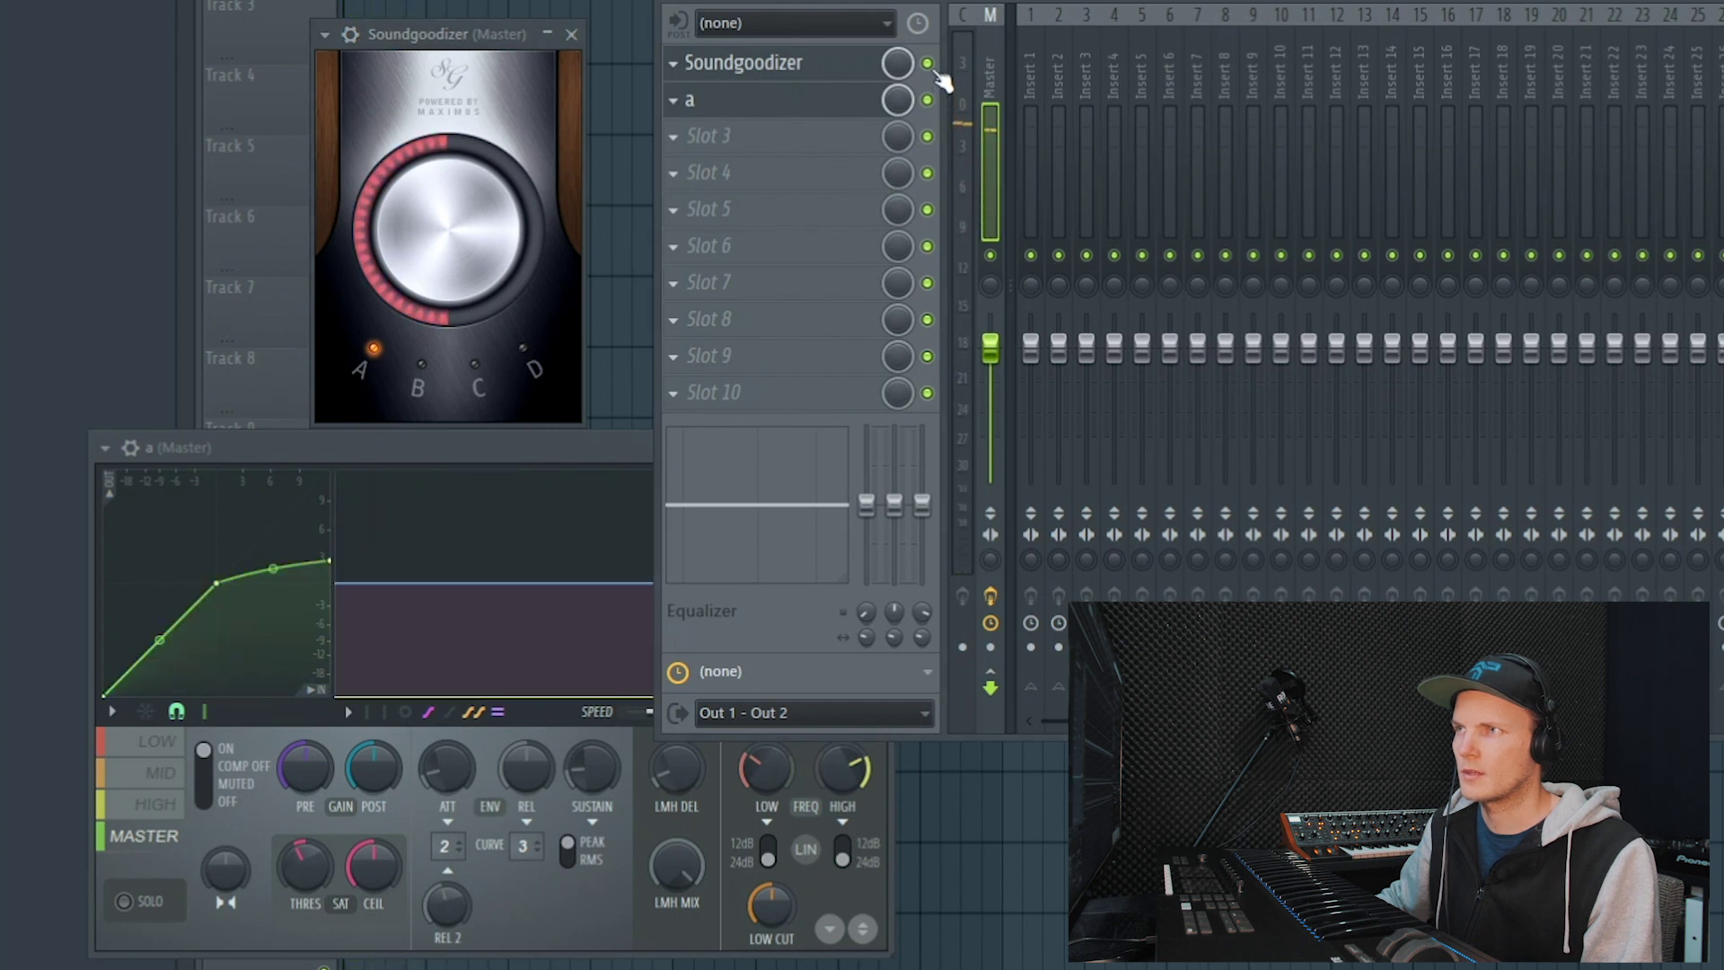
left_click(927, 62)
left_click(688, 846)
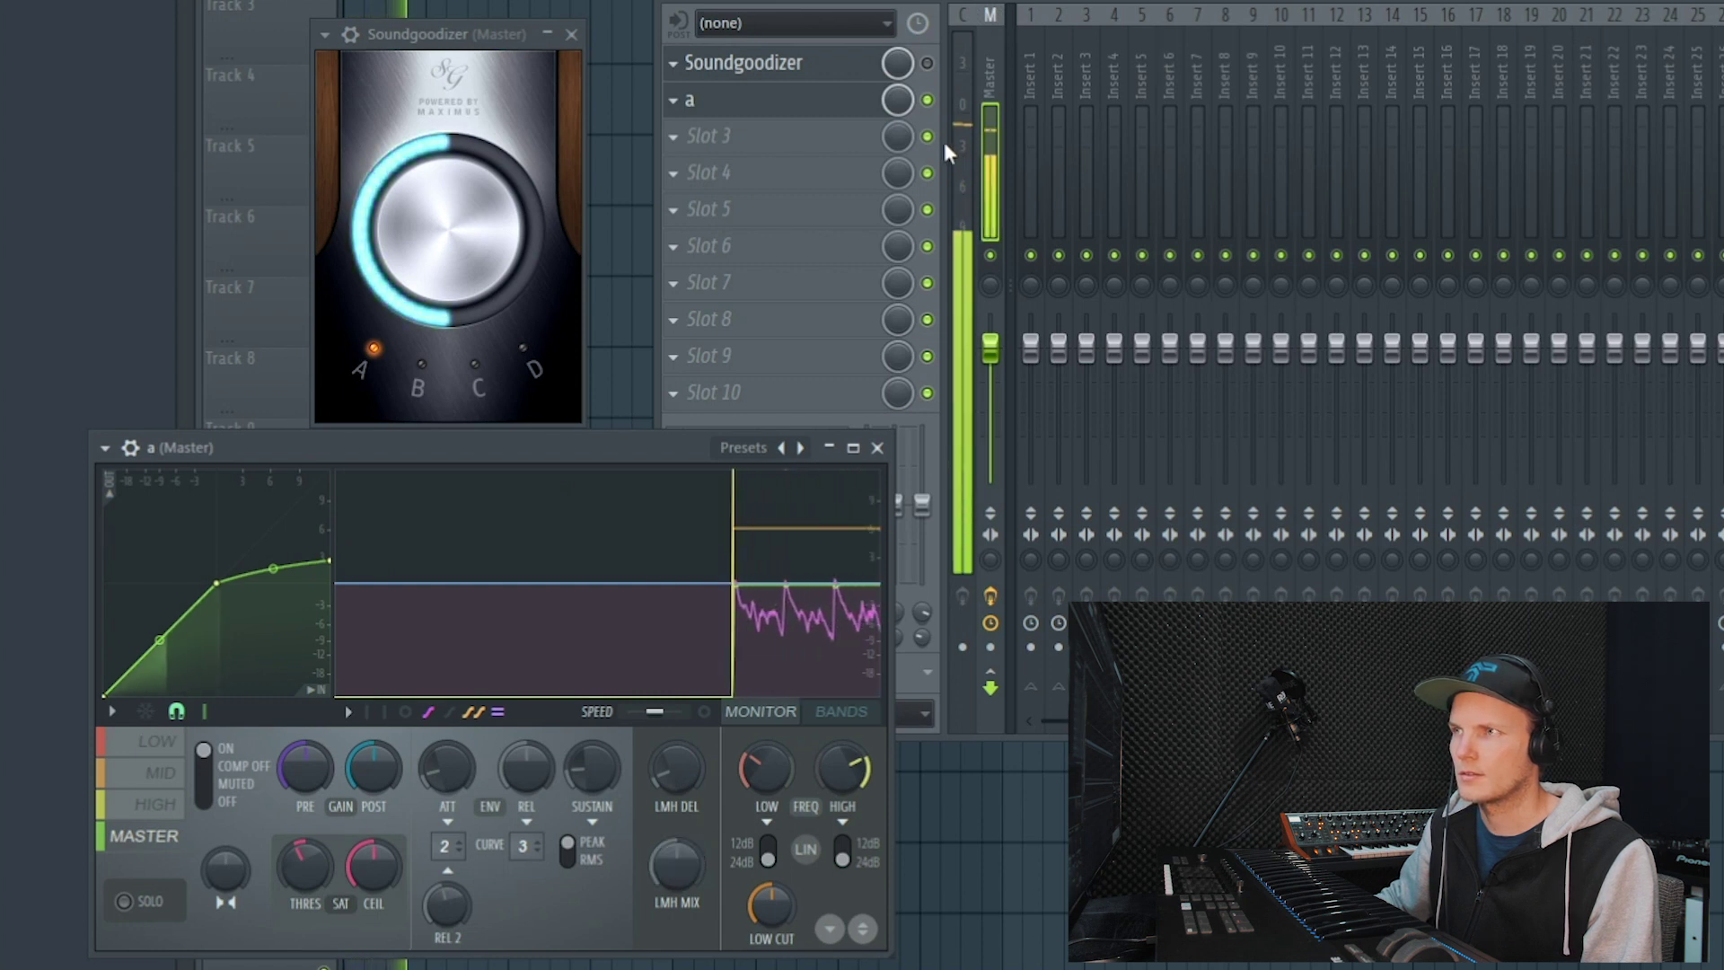
left_click(927, 63)
left_click(928, 100)
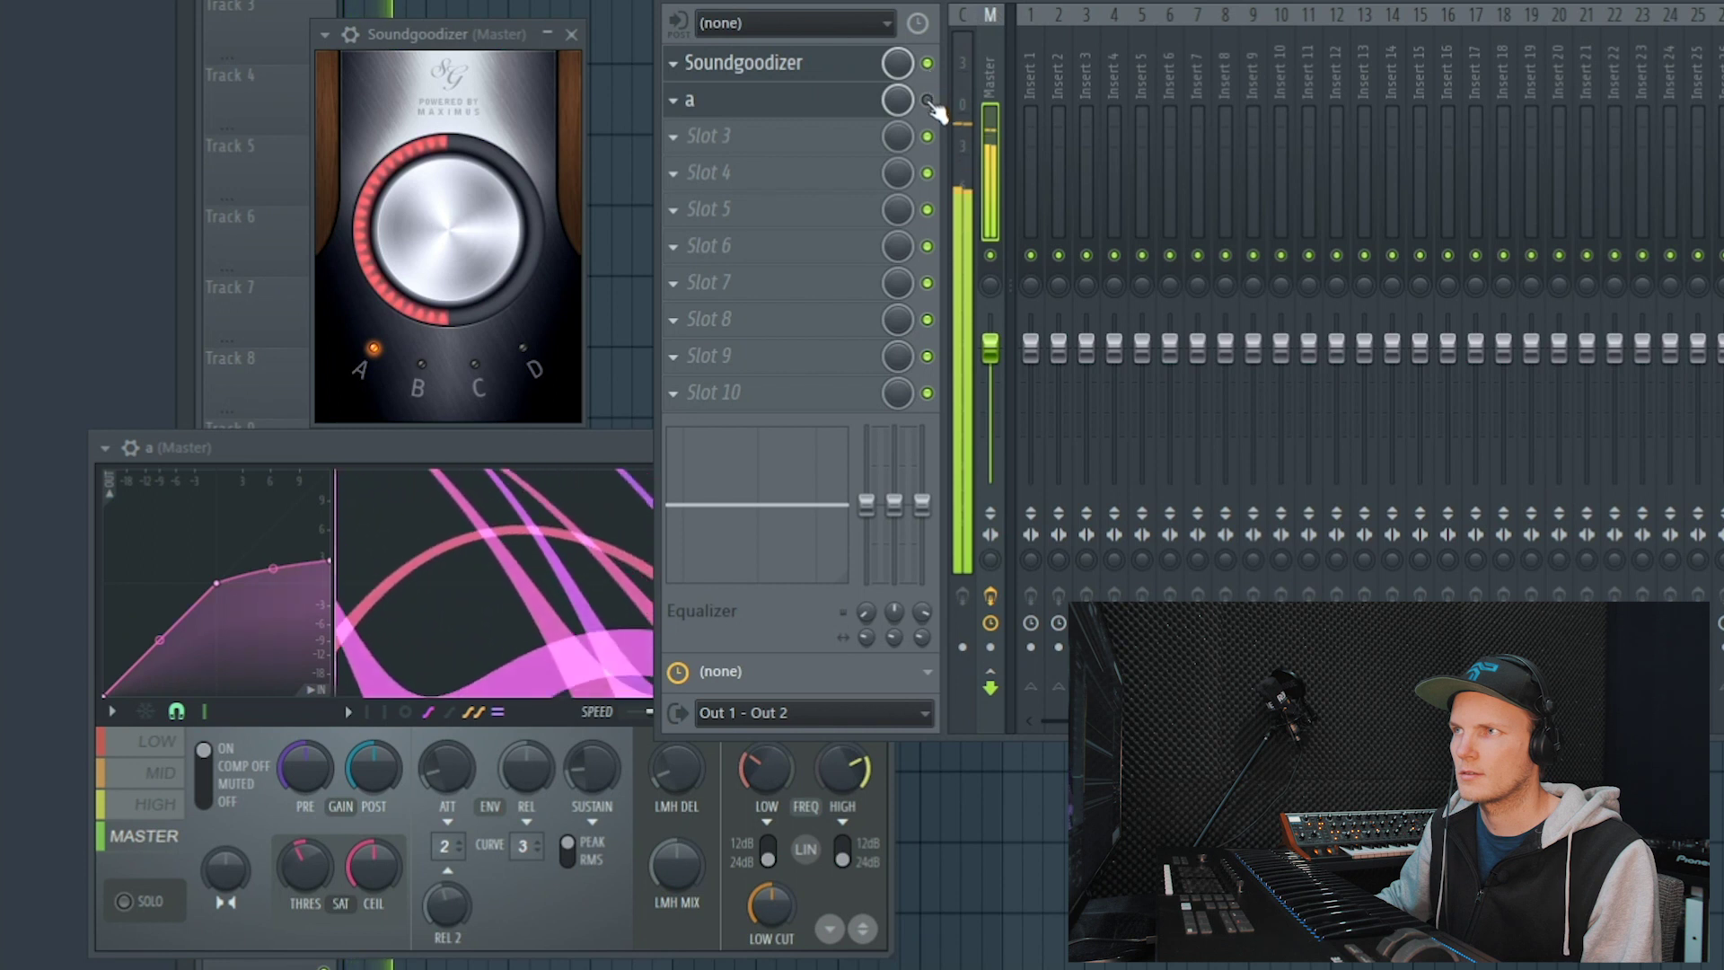
left_click(927, 100)
left_click(927, 63)
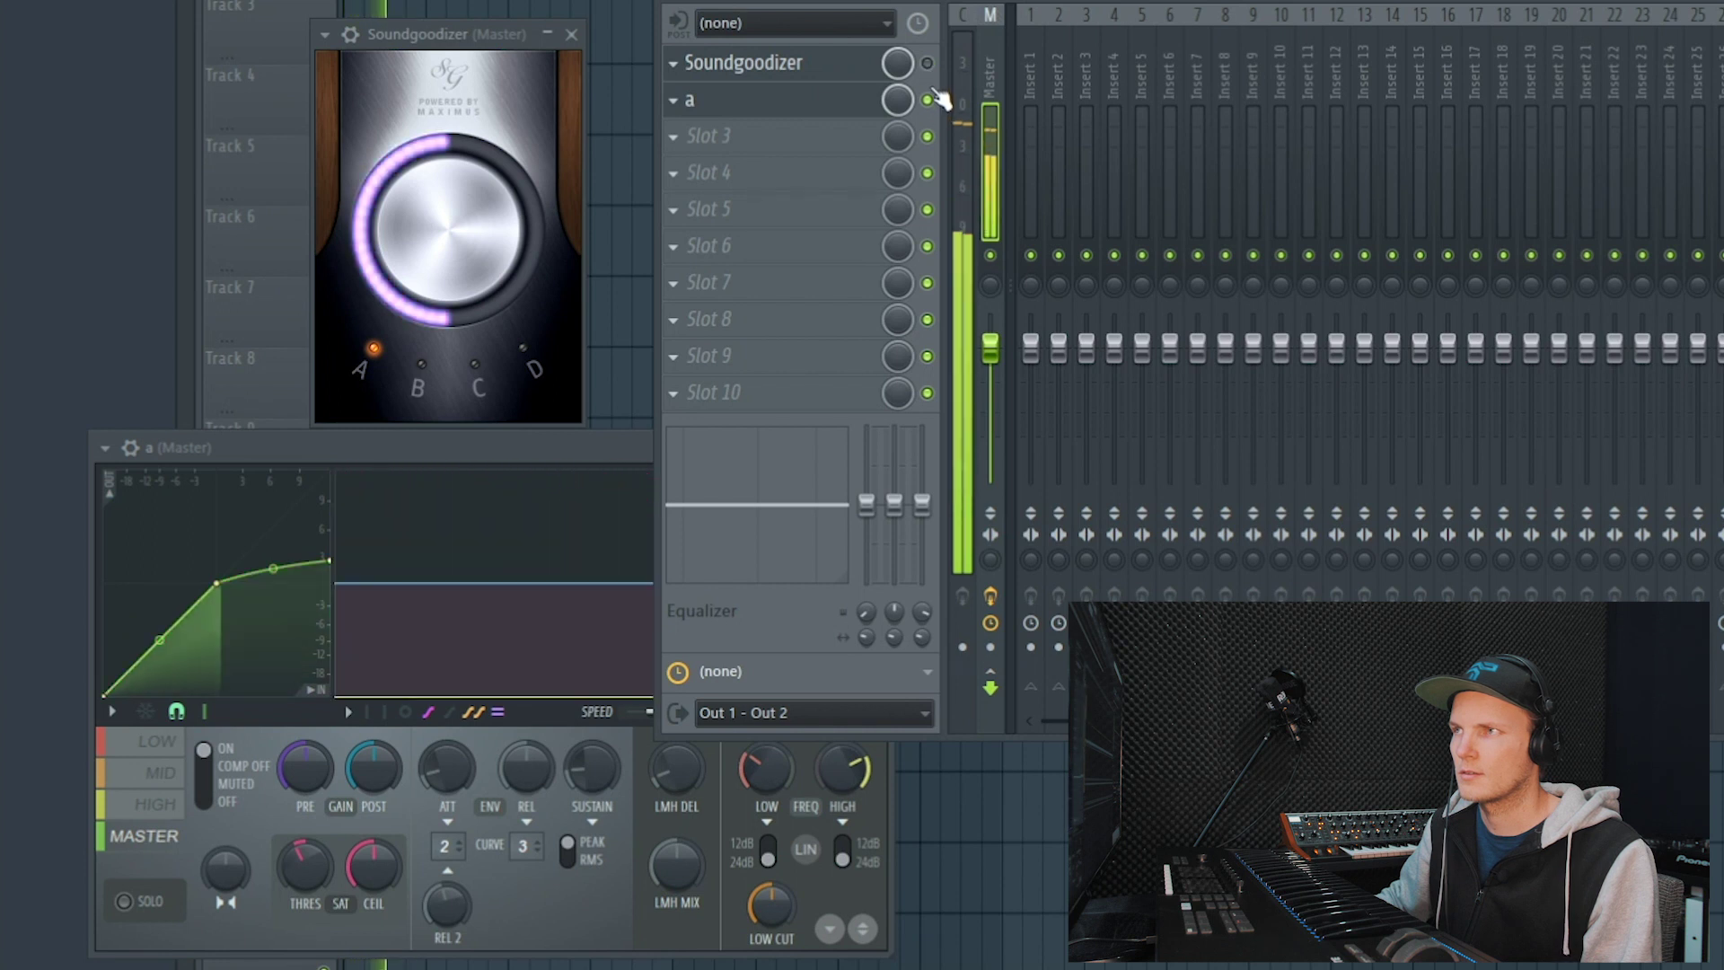
left_click(928, 100)
left_click(927, 63)
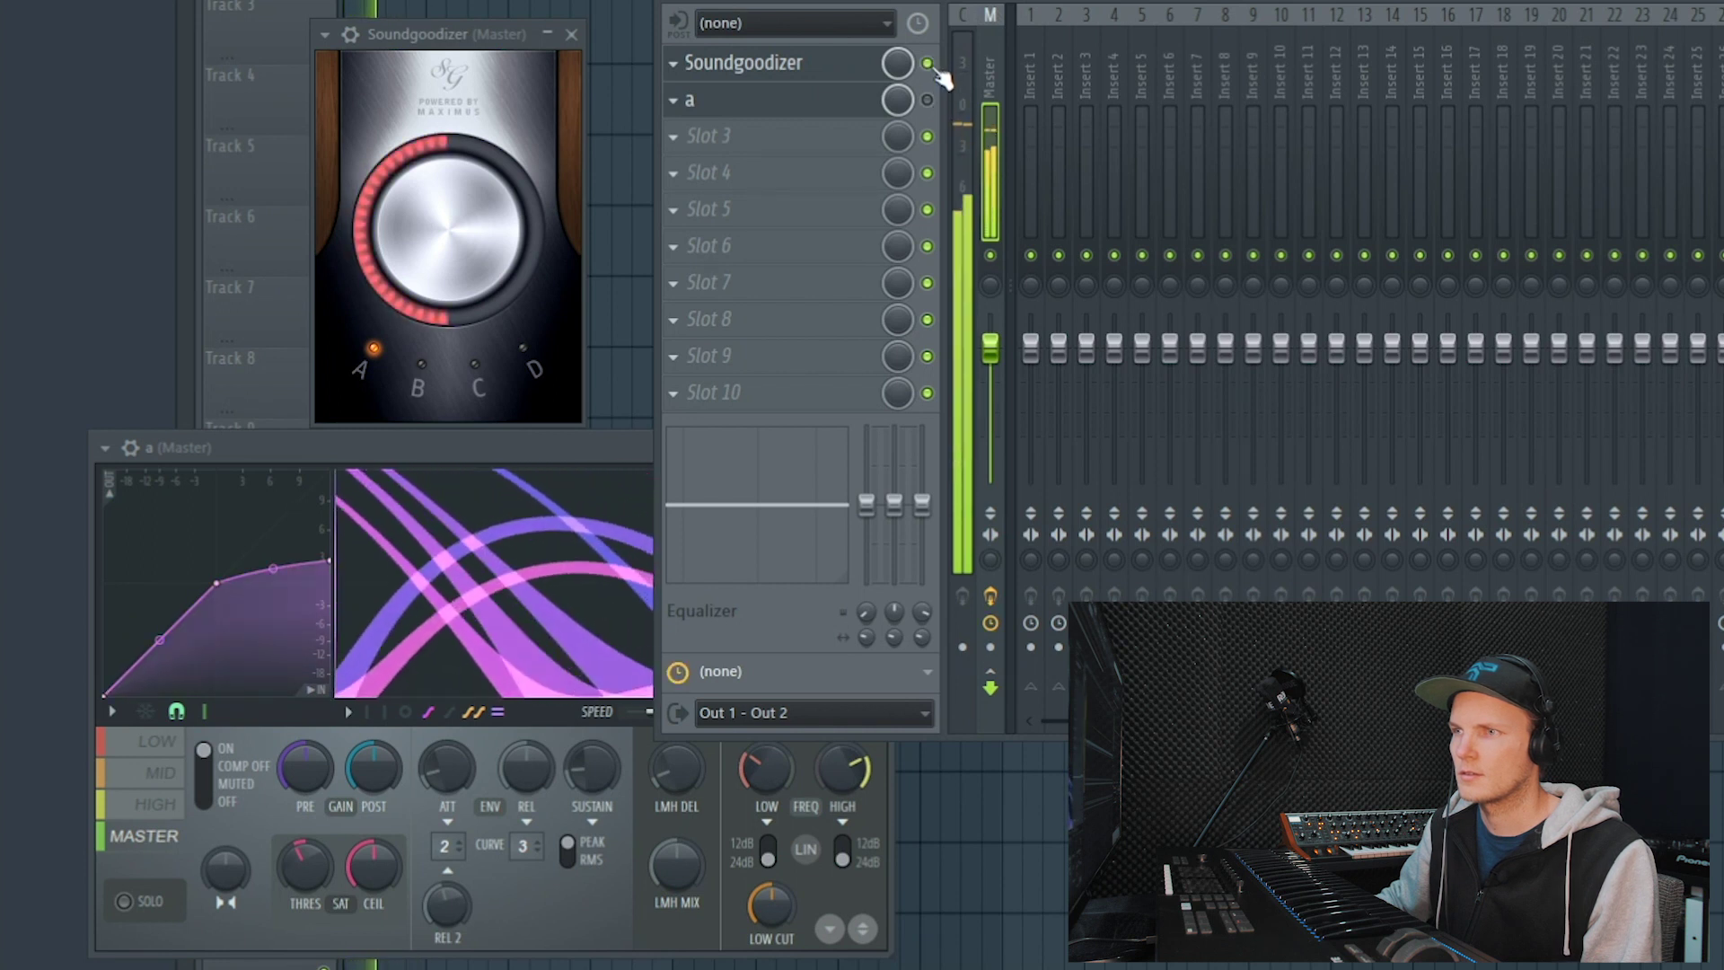
left_click(526, 456)
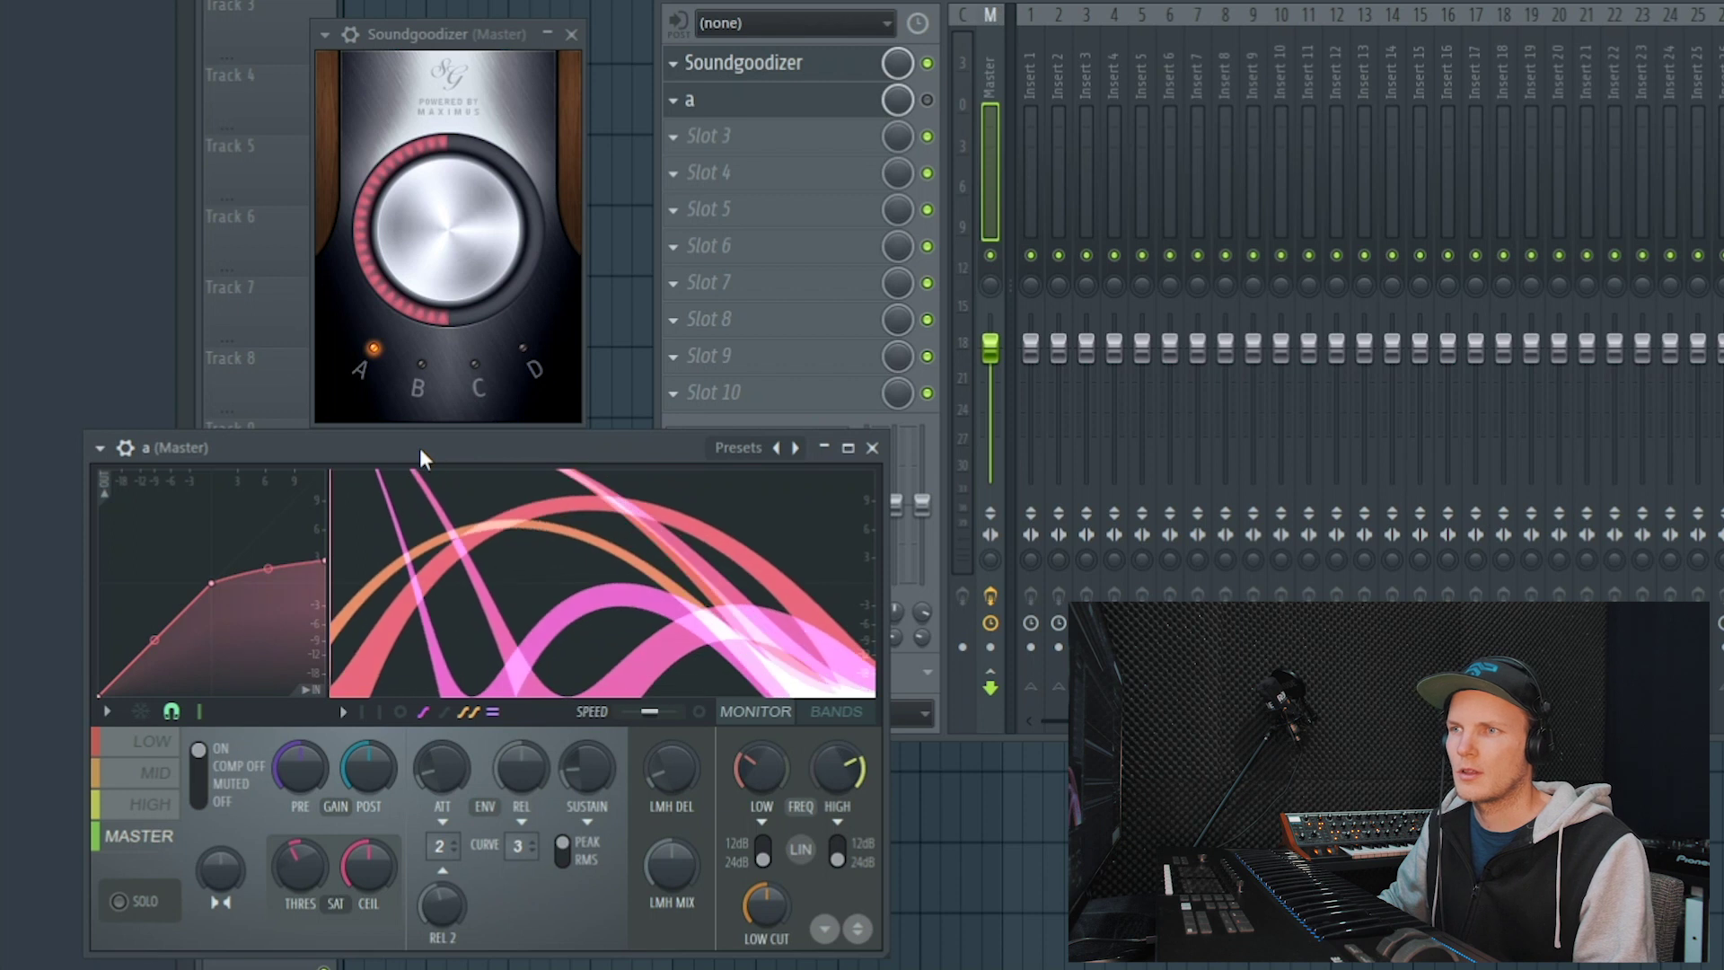
Step through preset a's low, mid, high and low bands again, then load Maximus preset b.
left_click(154, 744)
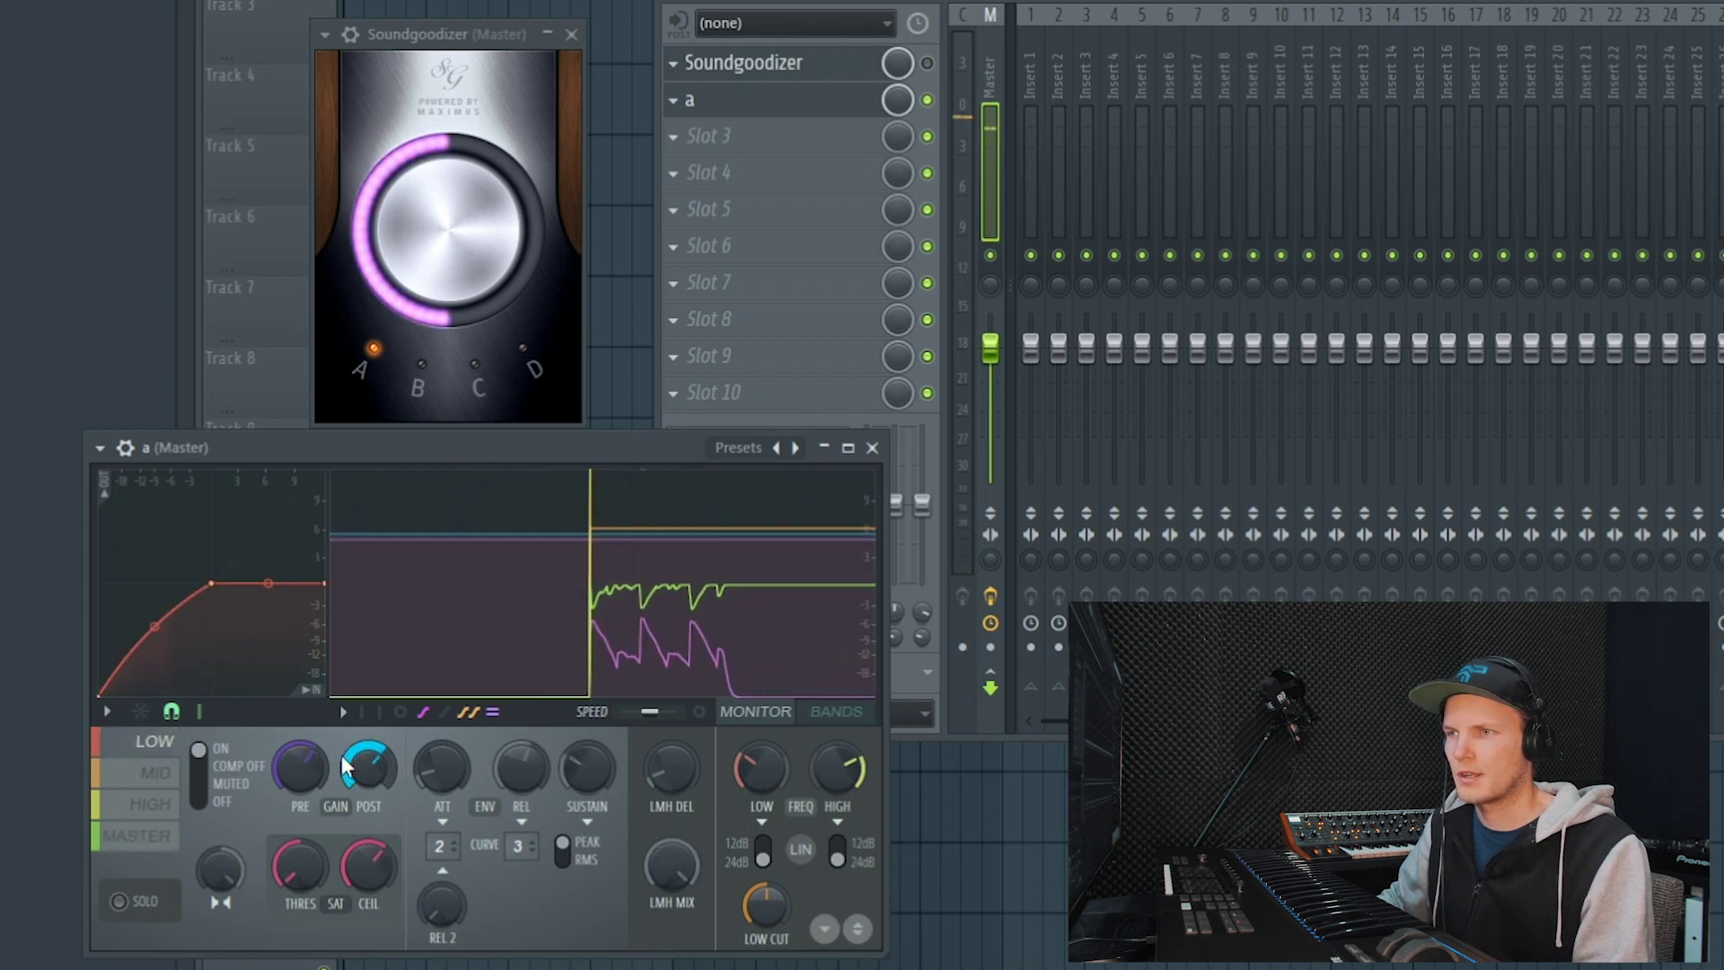
left_click(151, 774)
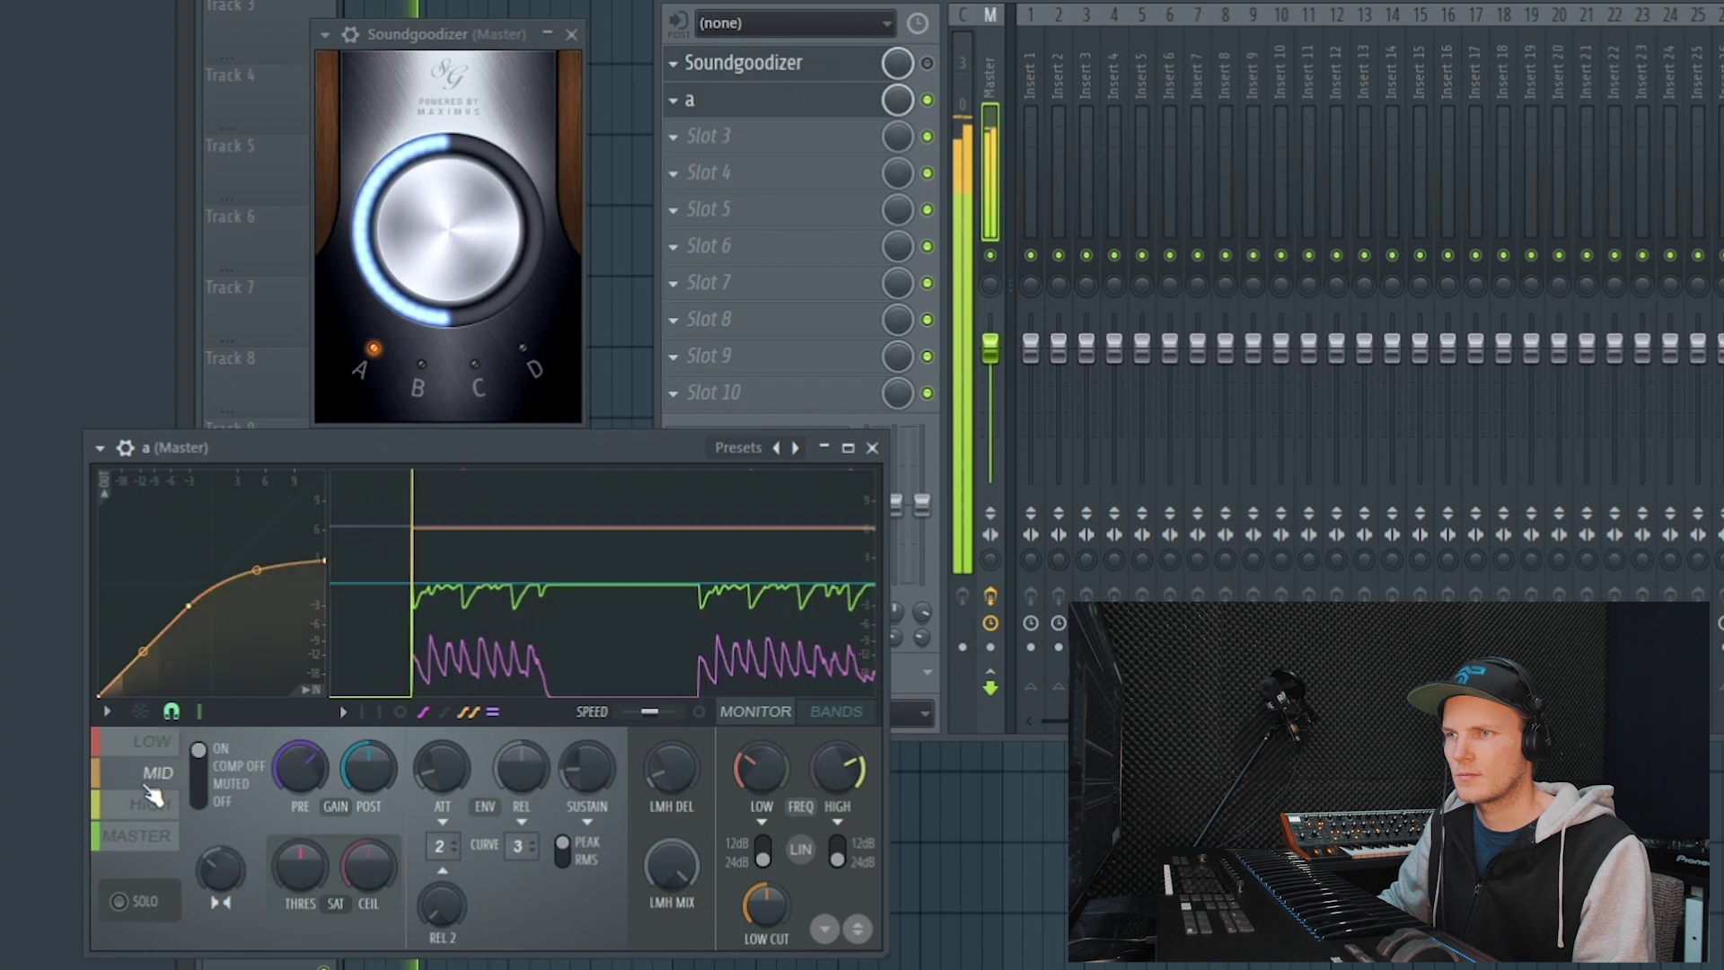
left_click(151, 806)
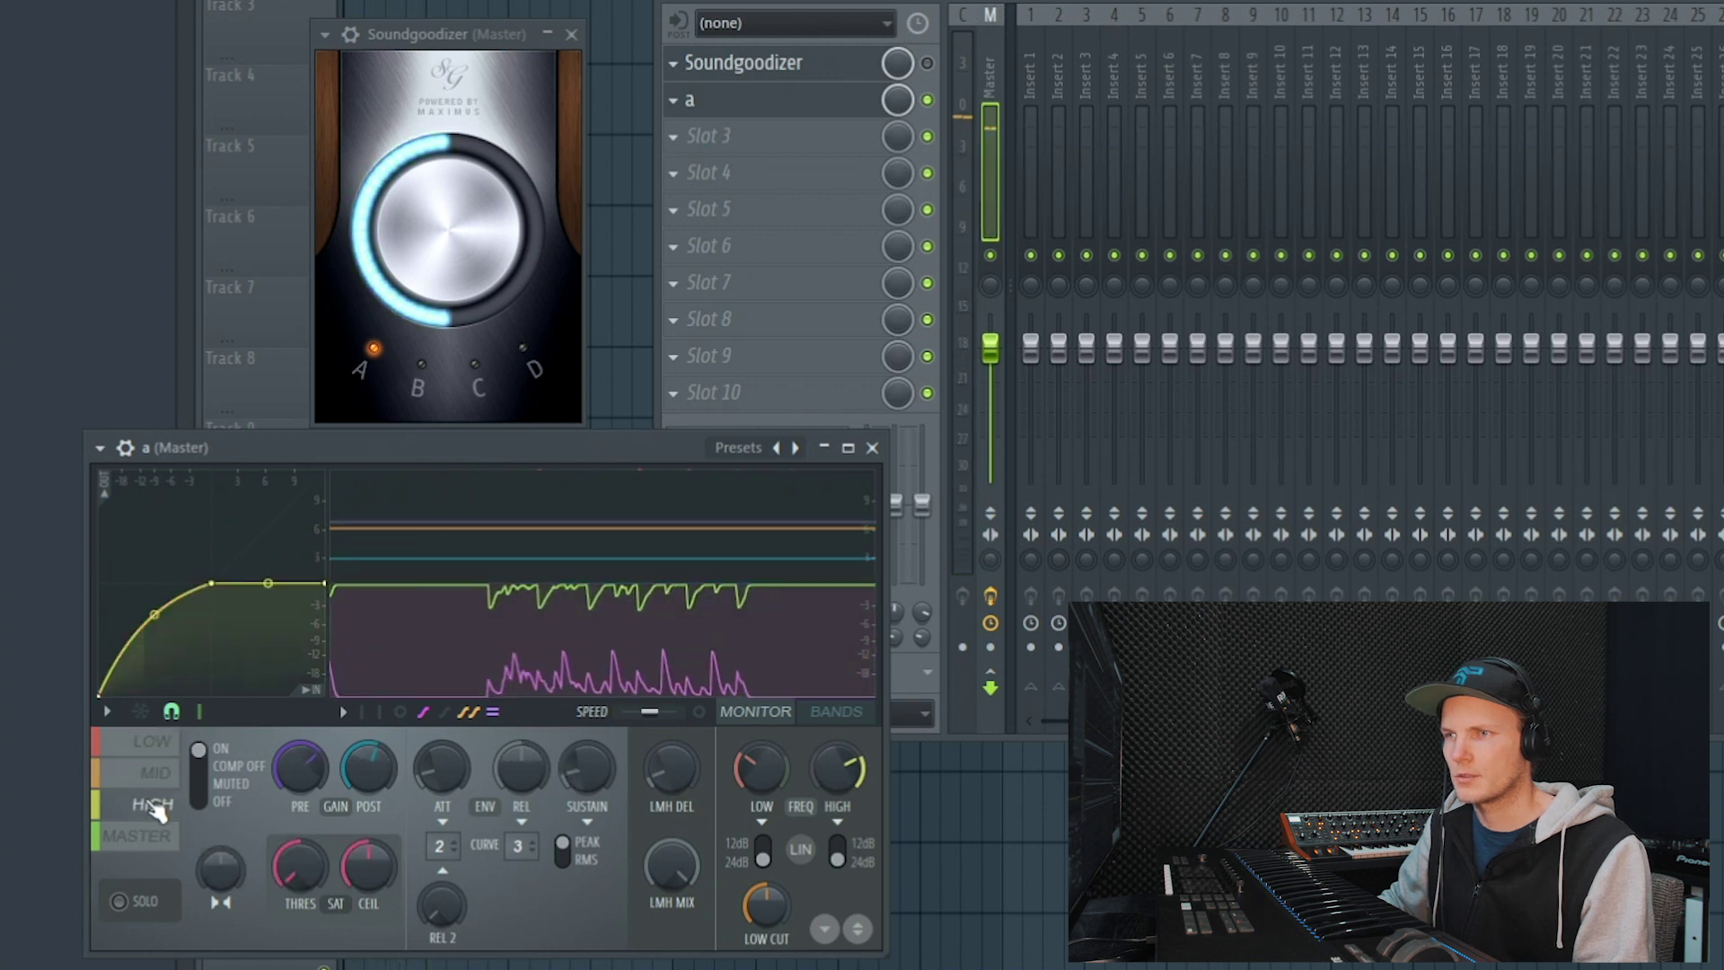
left_click(153, 744)
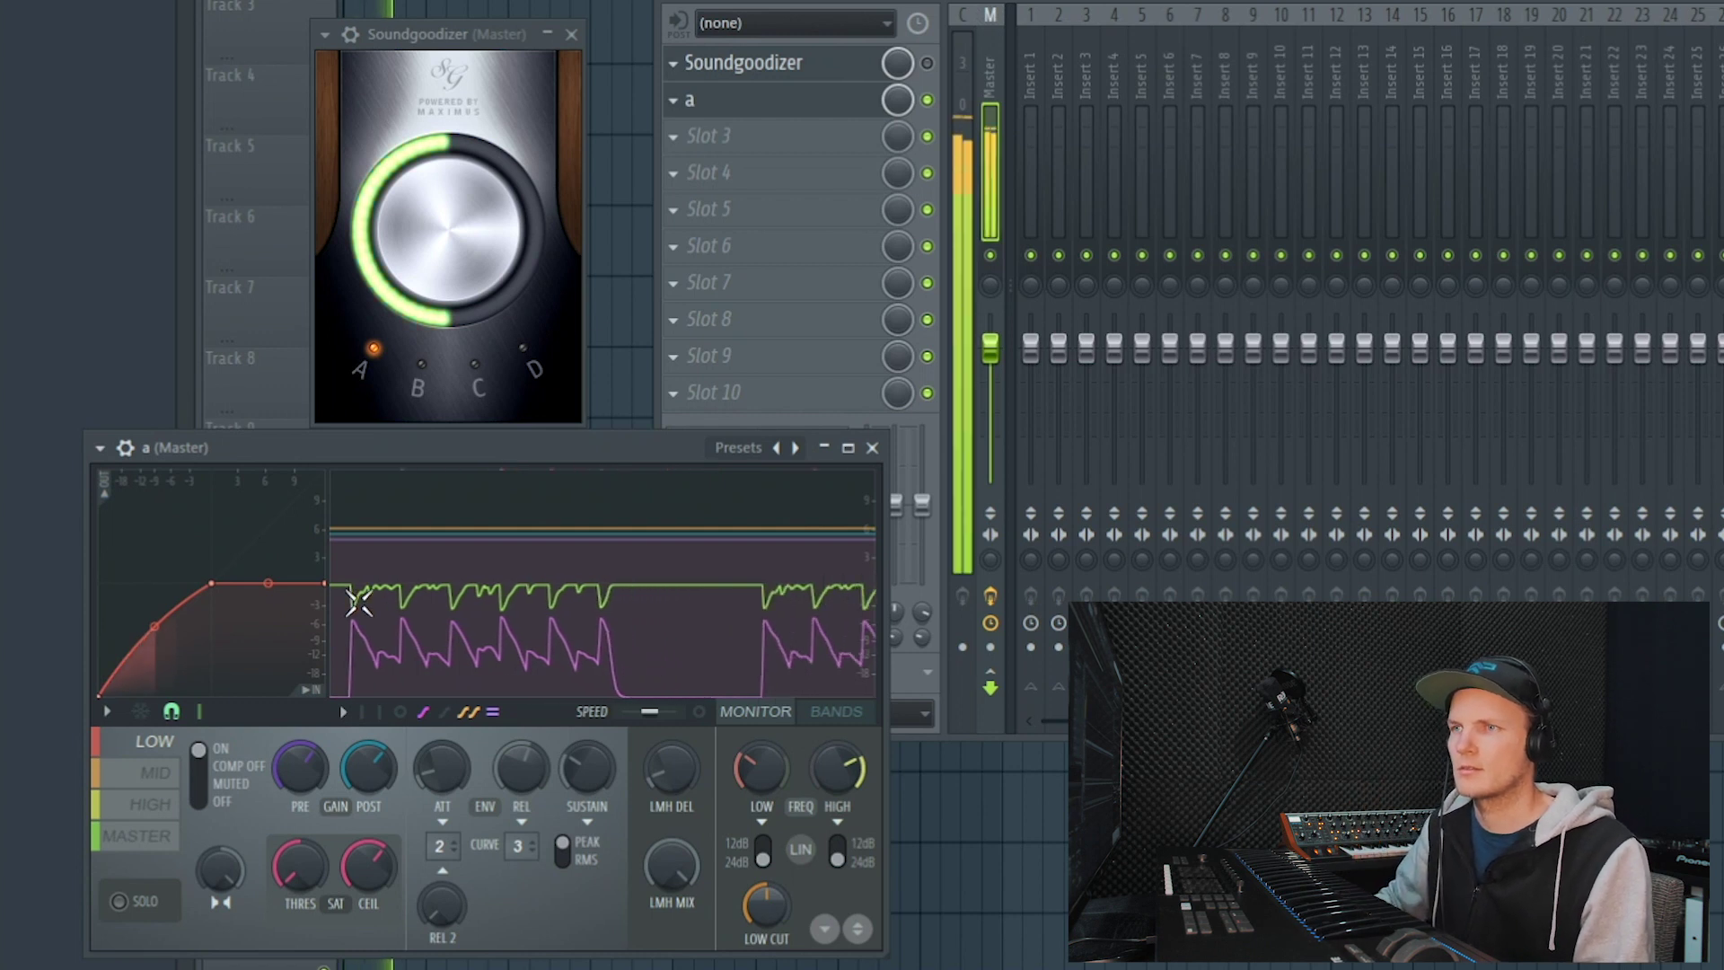
left_click(795, 448)
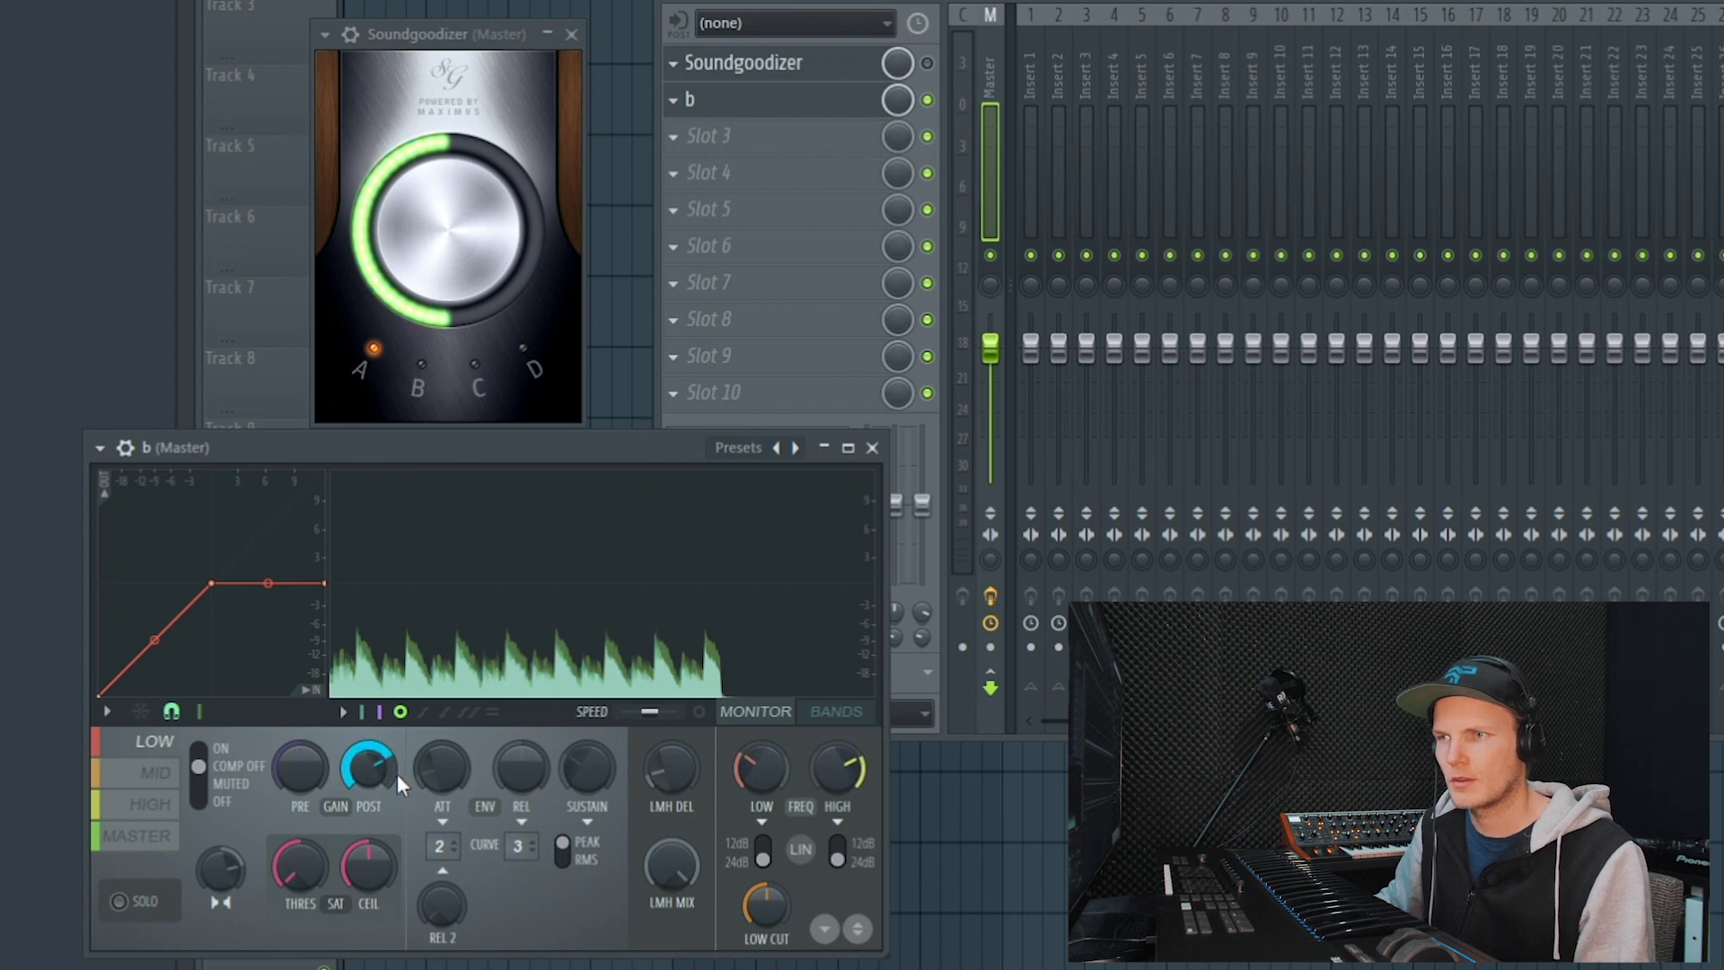
Check Maximus preset b's high, low, mid and master bands, returning to mid and low.
left_click(166, 771)
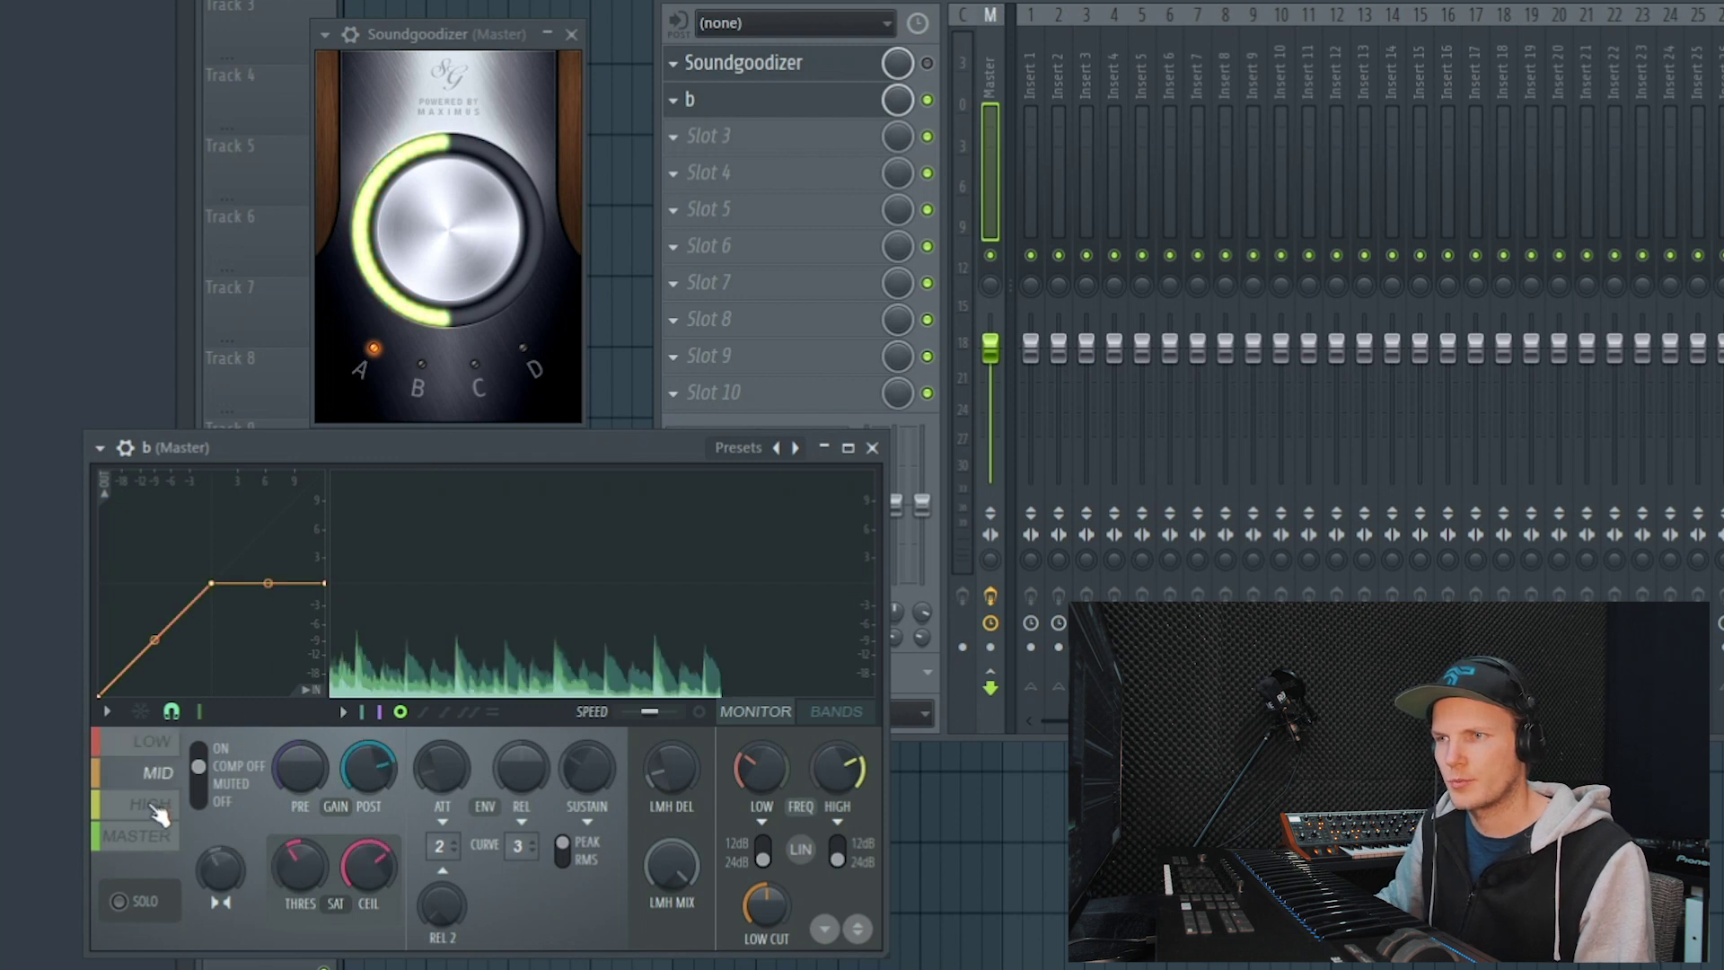
left_click(150, 808)
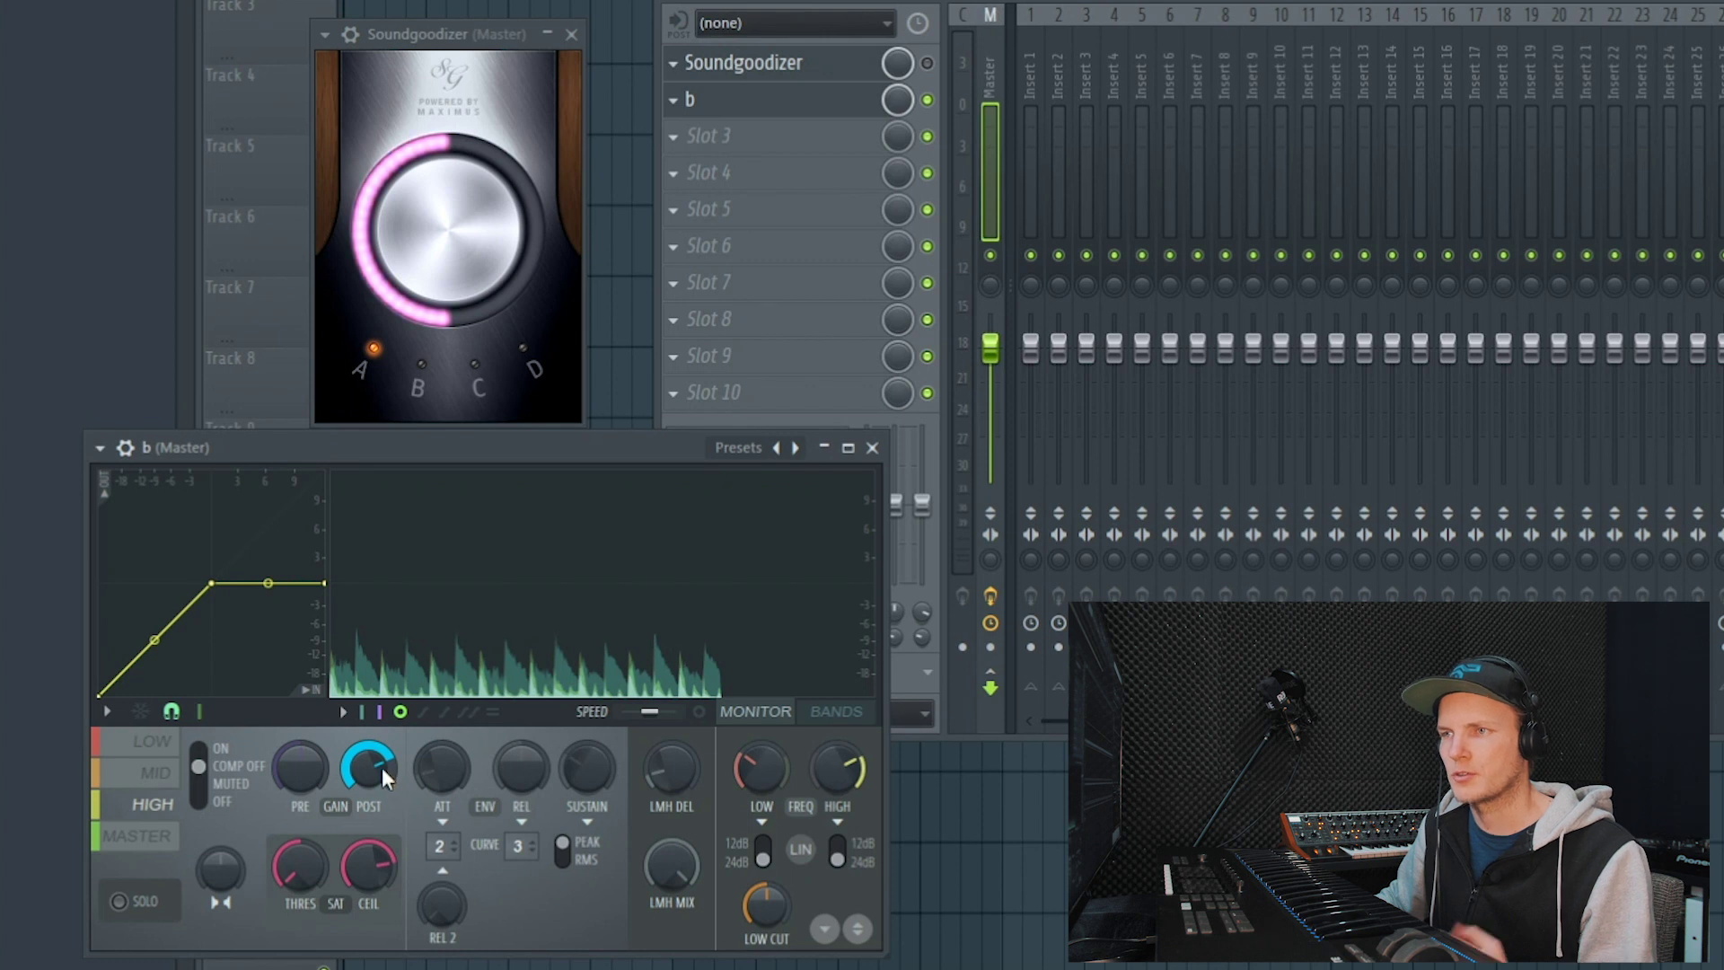
left_click(160, 752)
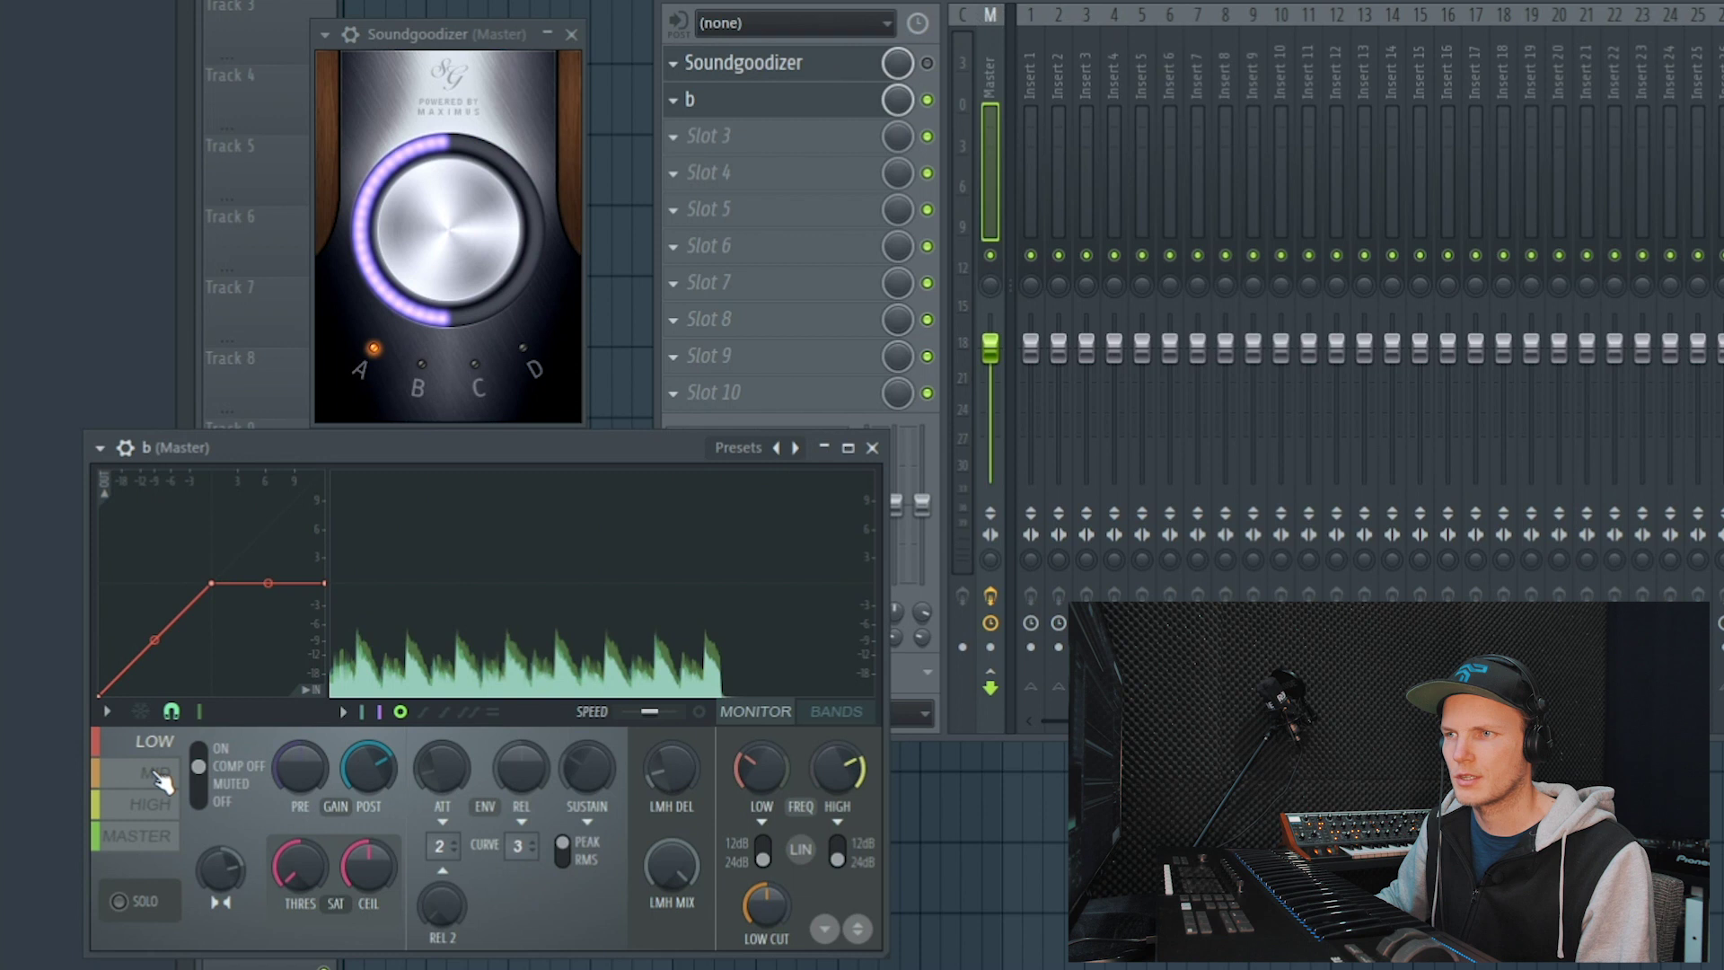
left_click(159, 776)
left_click(154, 805)
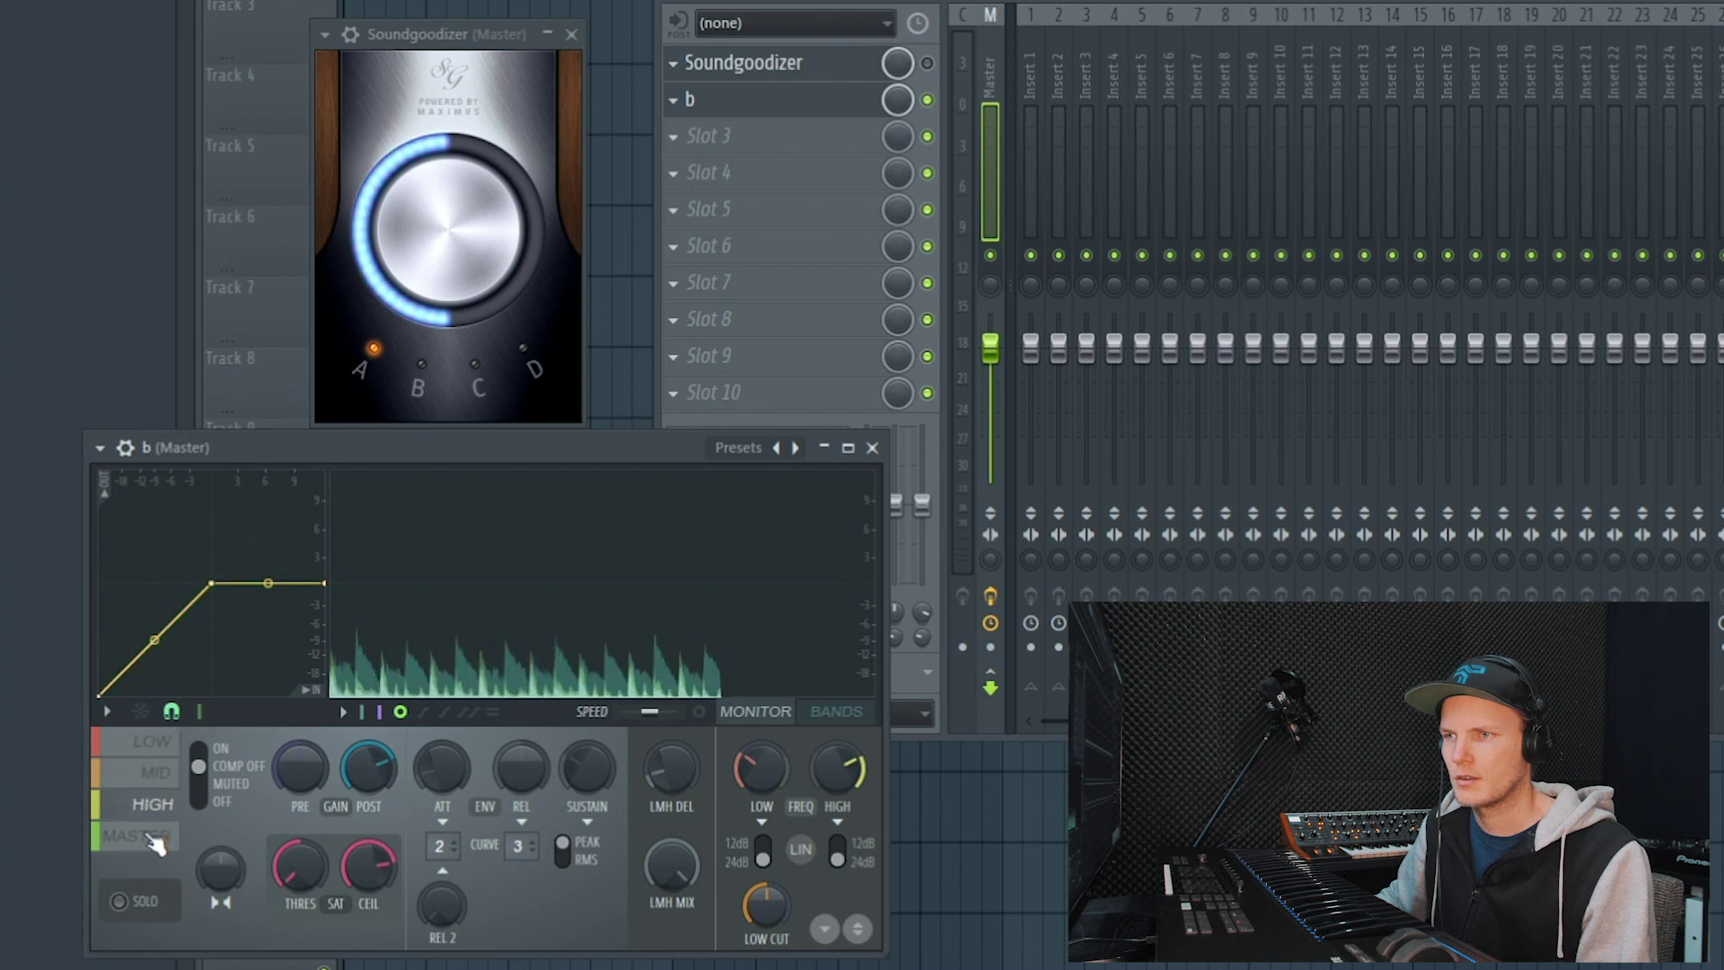
left_click(155, 835)
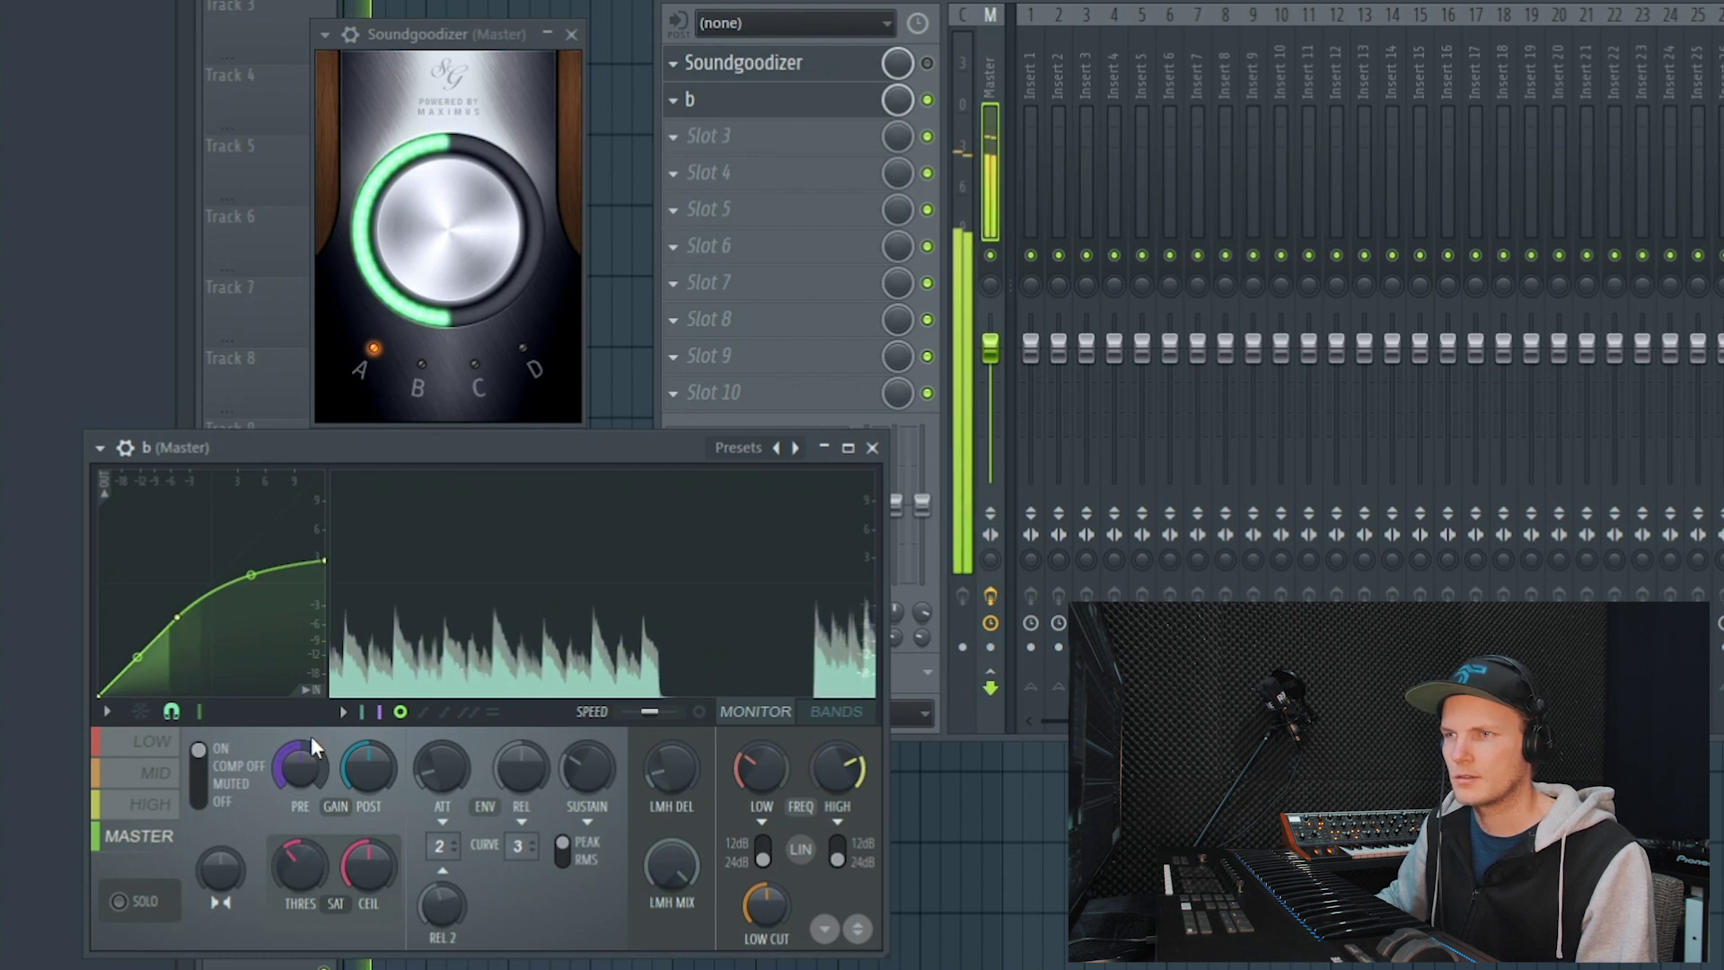
left_click(173, 781)
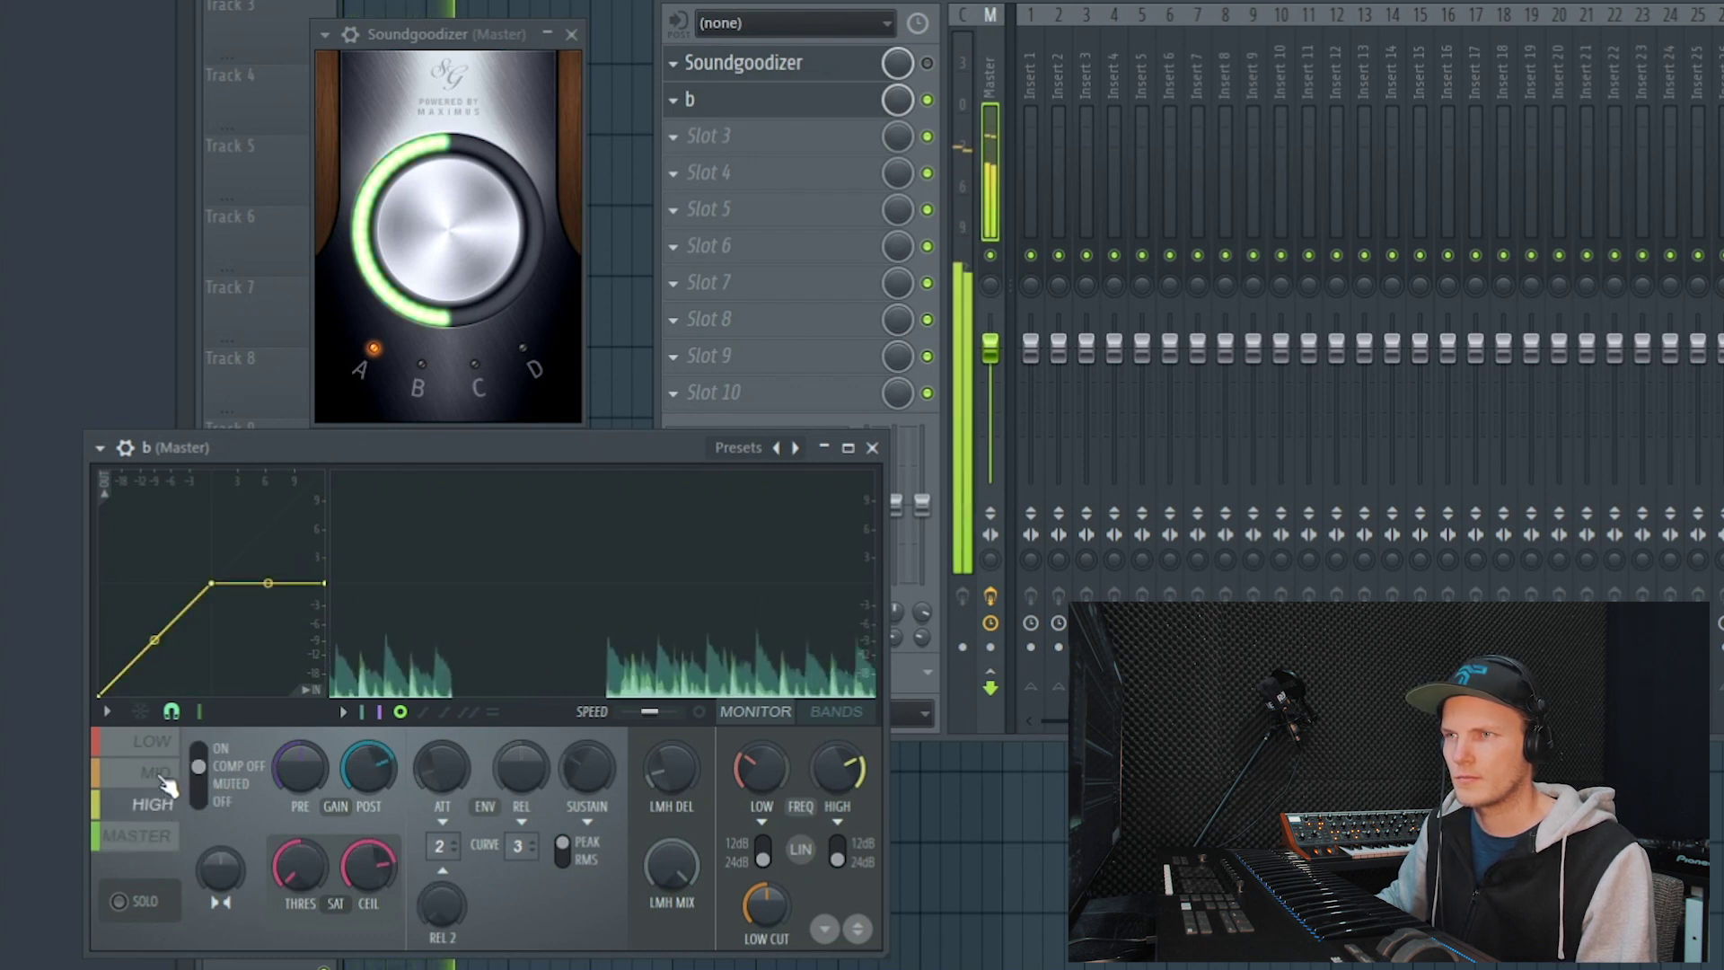
left_click(153, 741)
left_click(739, 447)
Load Maximus preset c and cycle through its low, mid and high bands.
left_click(842, 797)
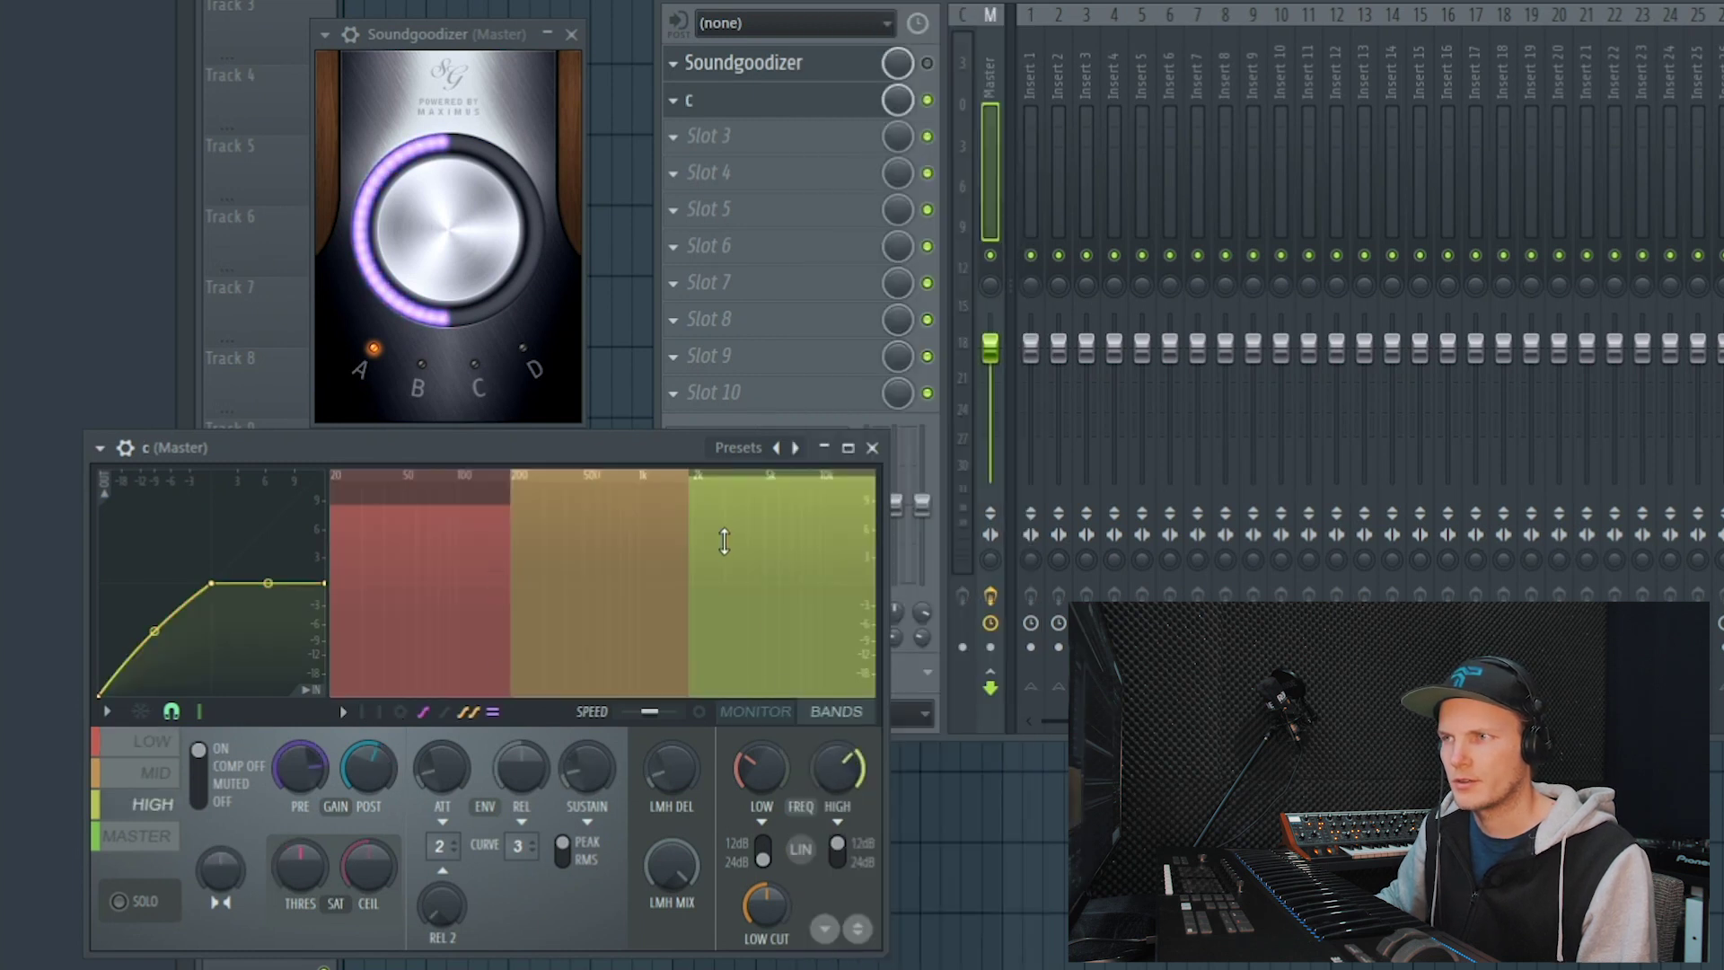
left_click(147, 746)
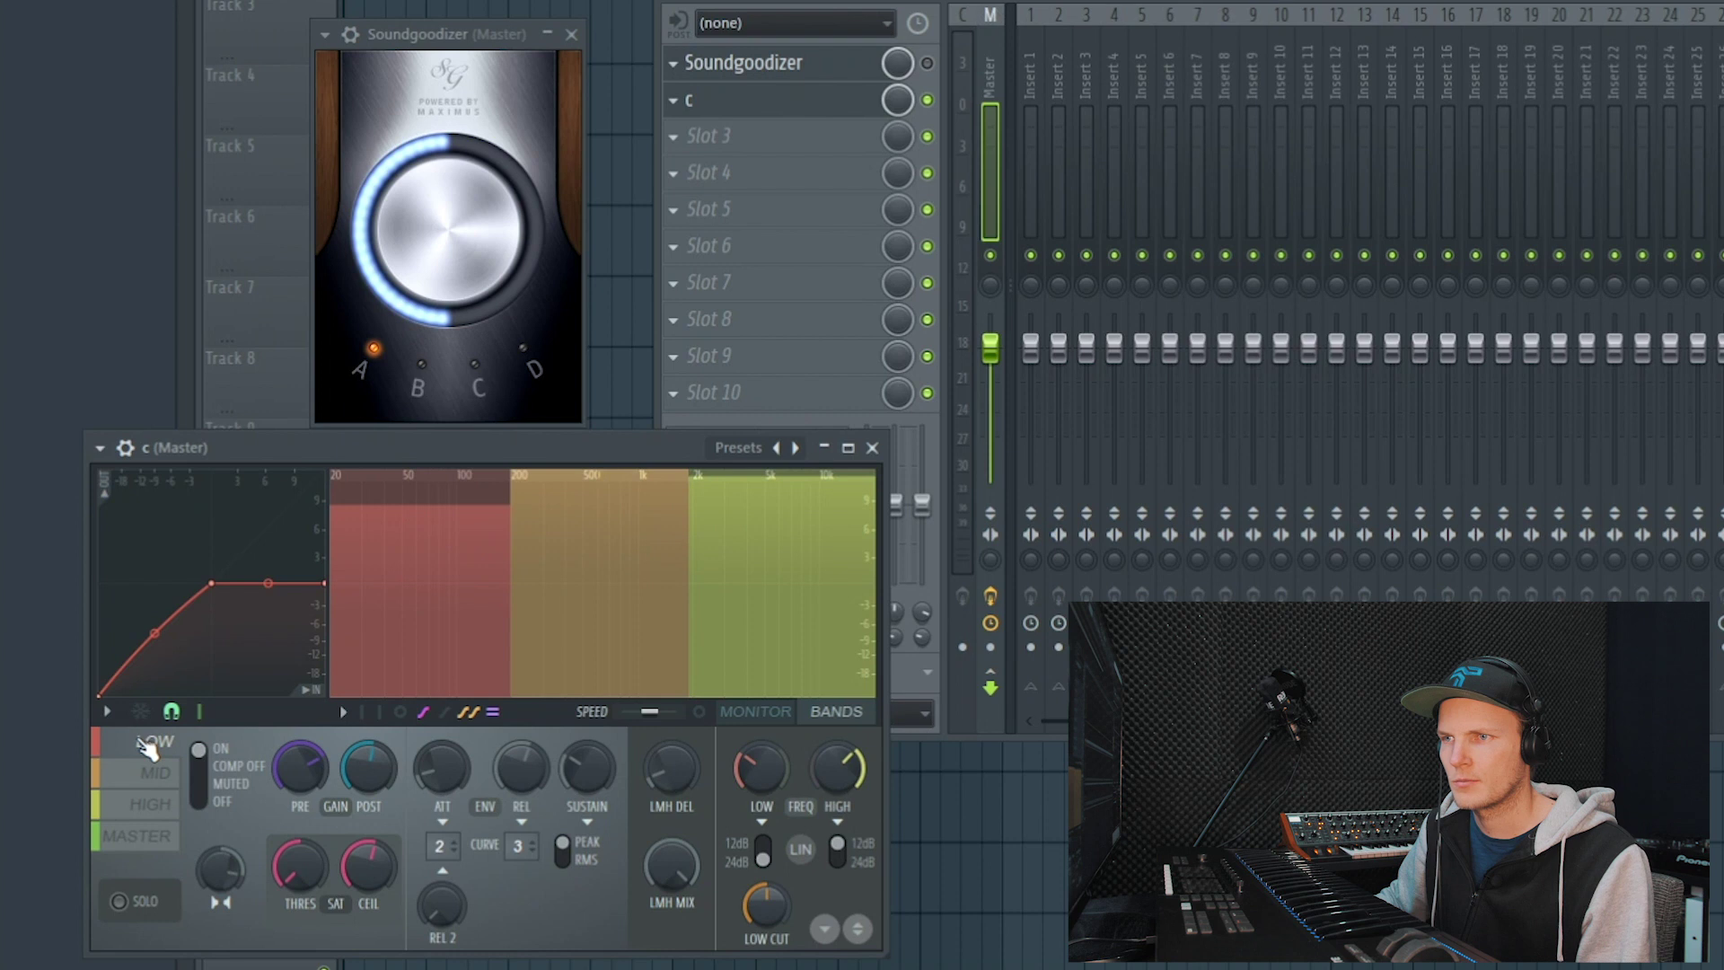
left_click(154, 774)
left_click(157, 807)
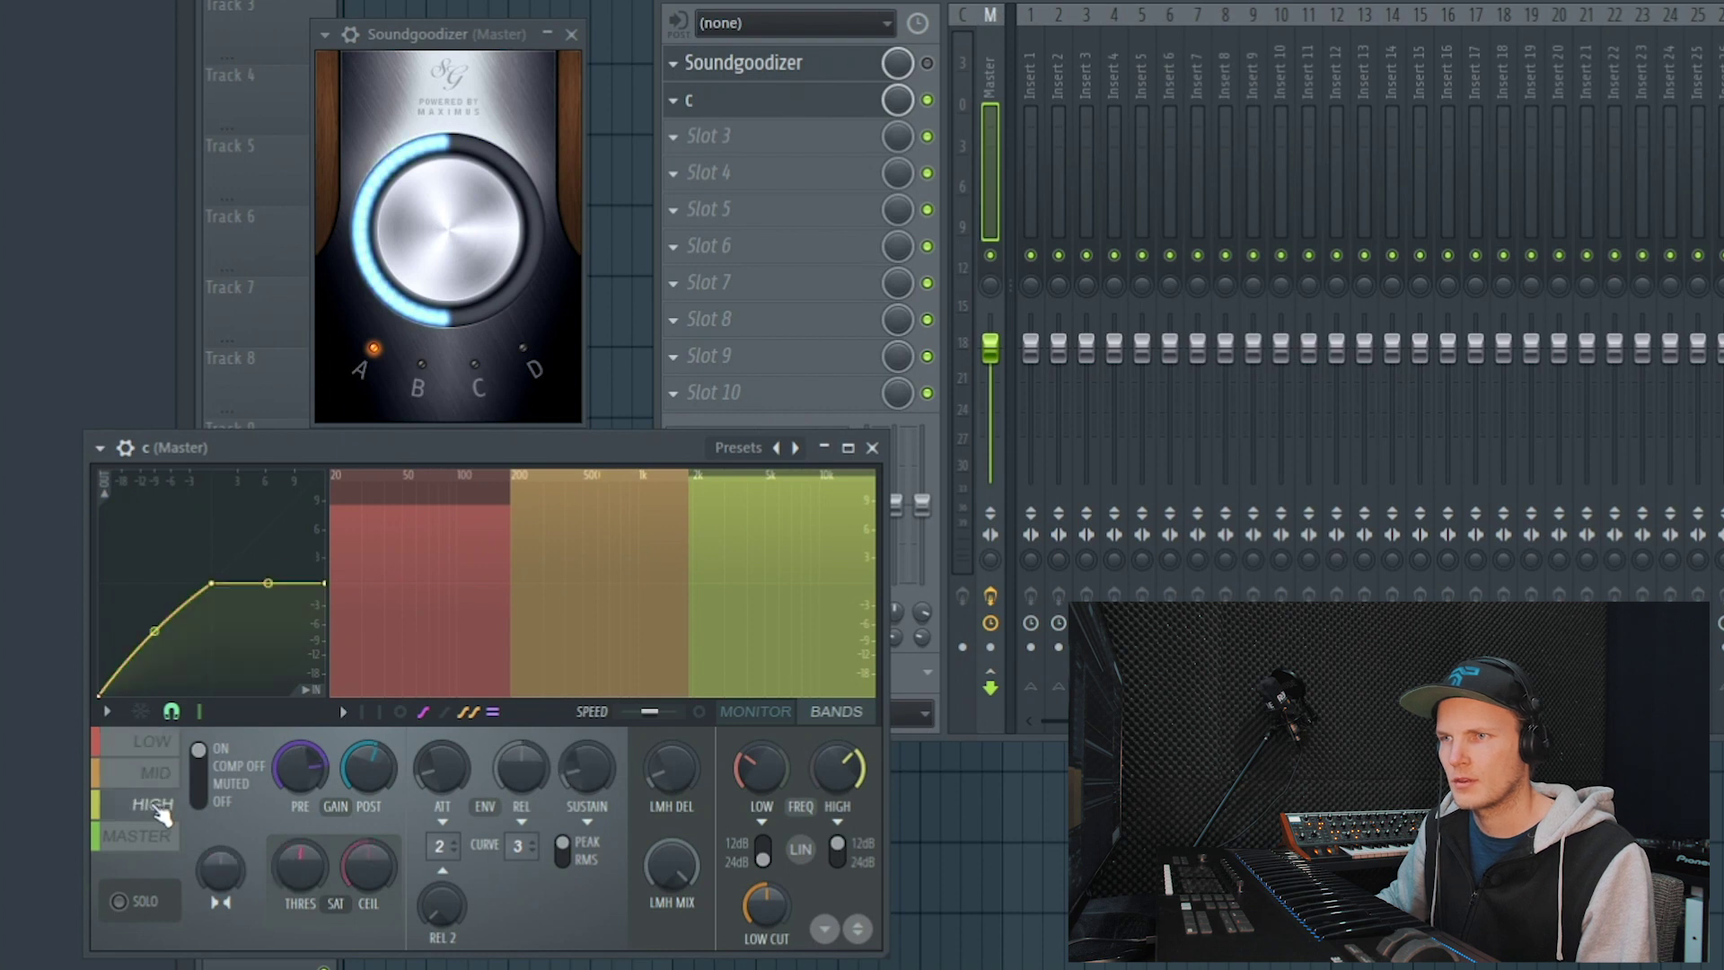
left_click(168, 746)
left_click(157, 772)
left_click(159, 794)
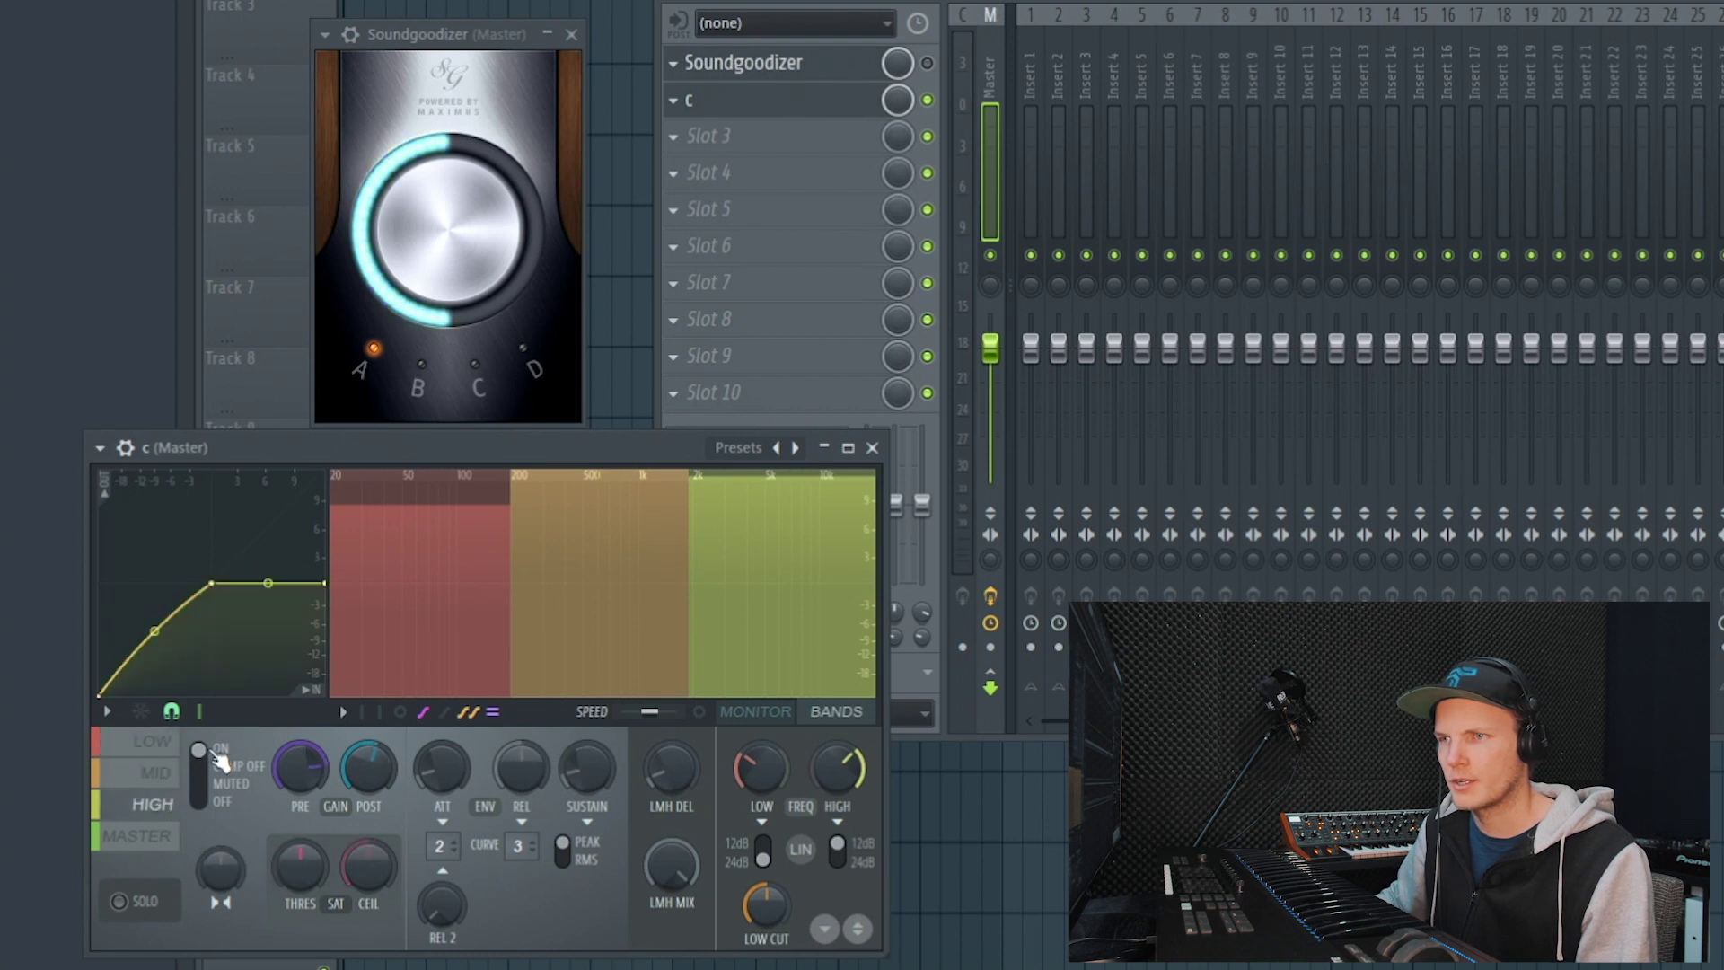
left_click(165, 747)
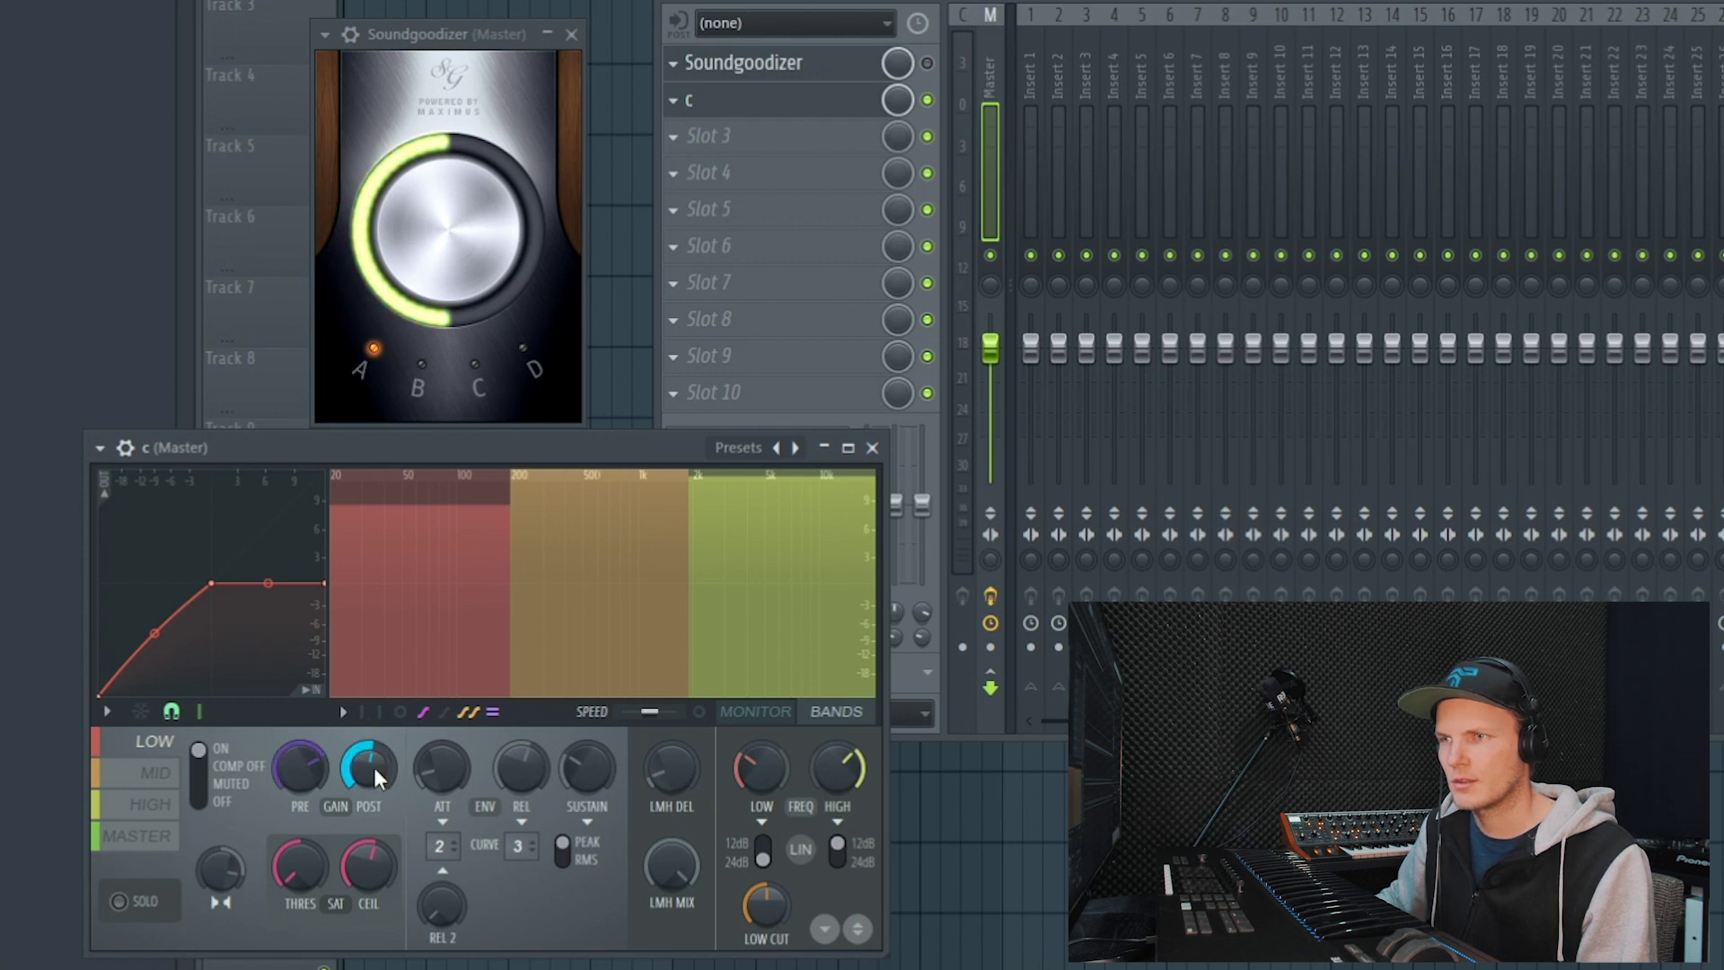
left_click(160, 774)
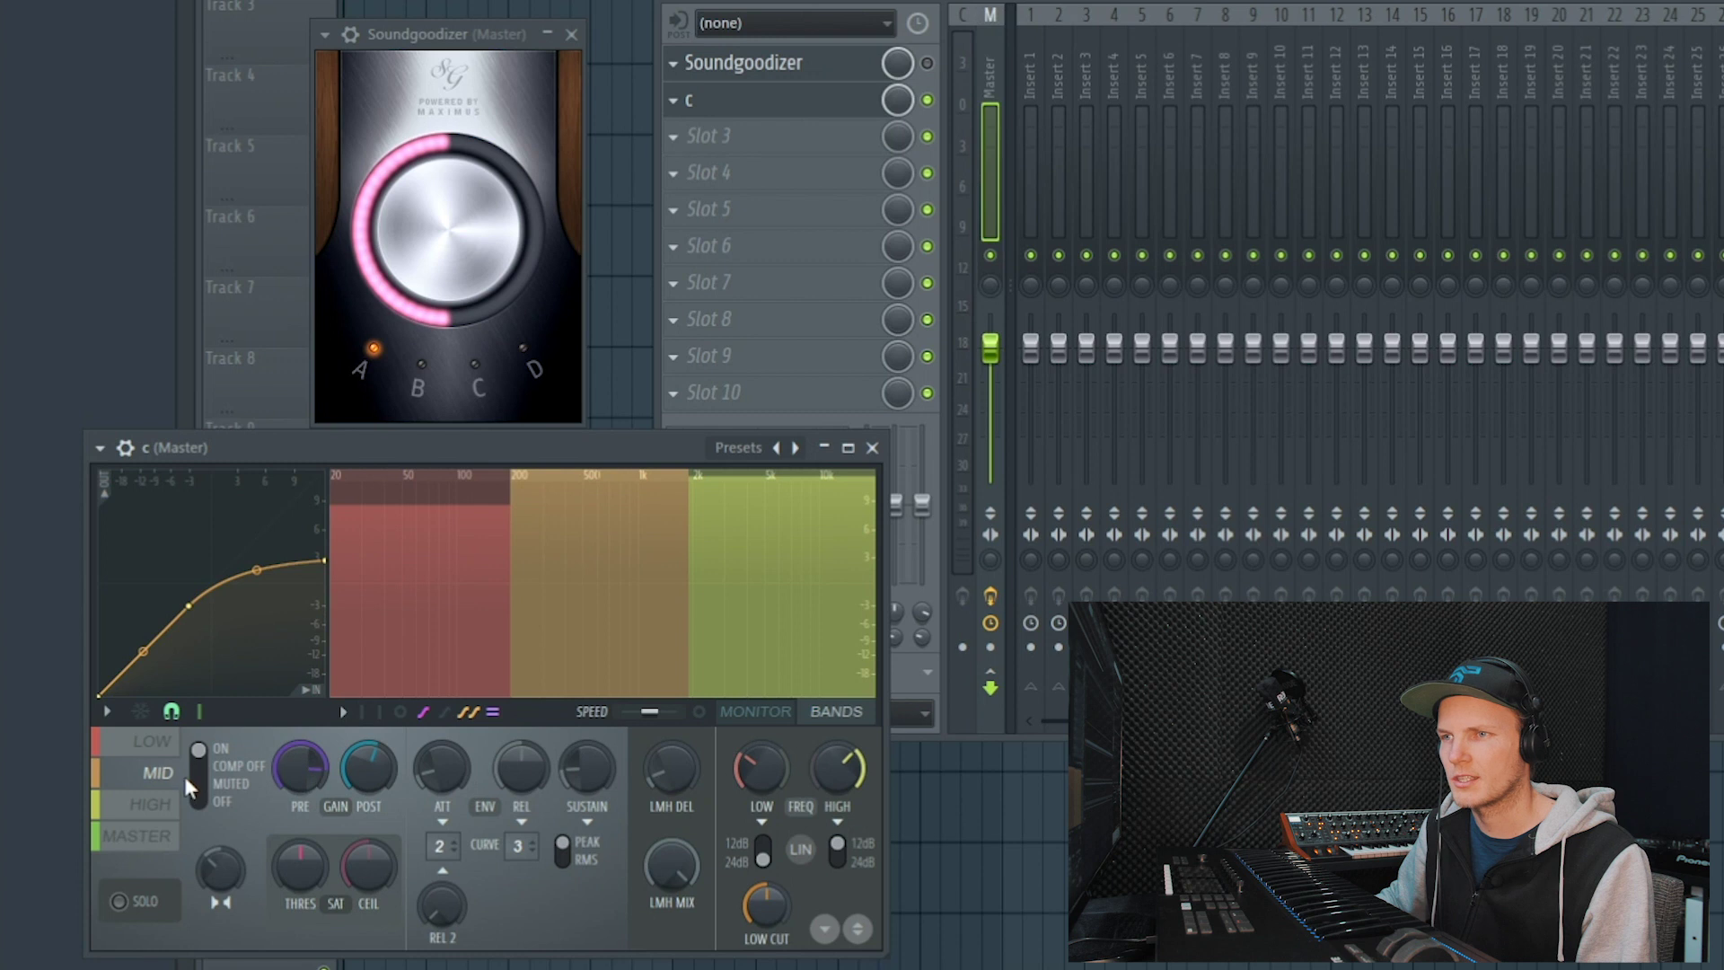
left_click(148, 804)
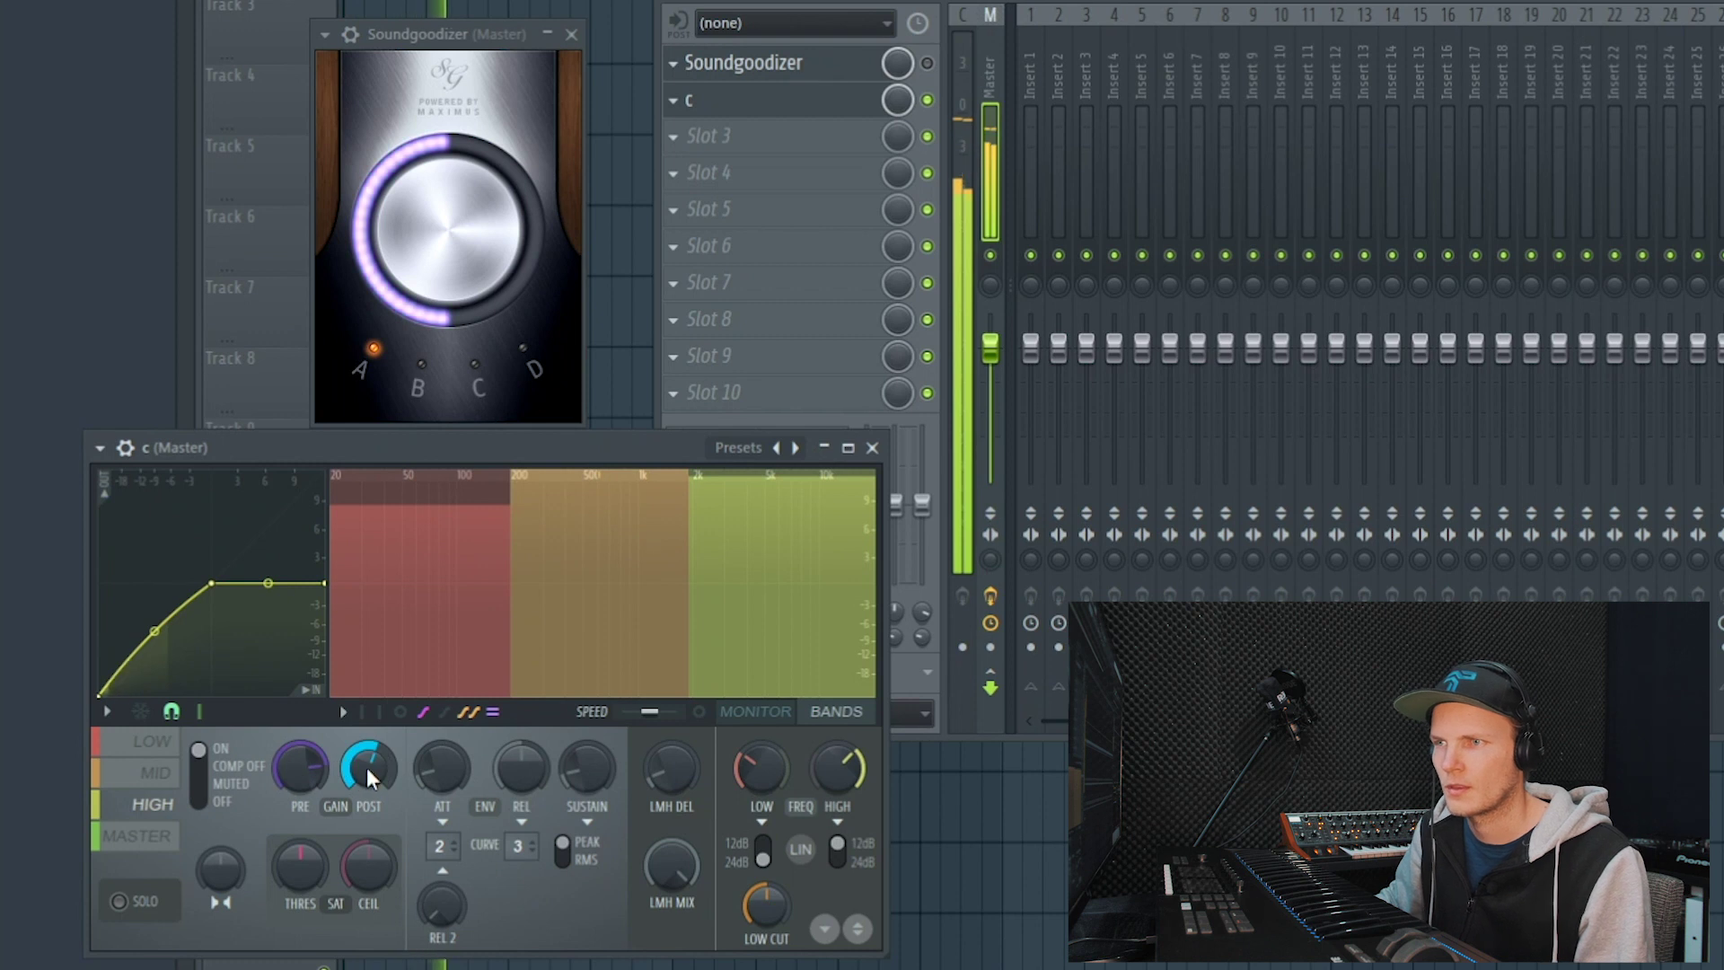
Raise the mid band's pre gain, compare with the high band, then lower it and view master.
left_click(547, 490)
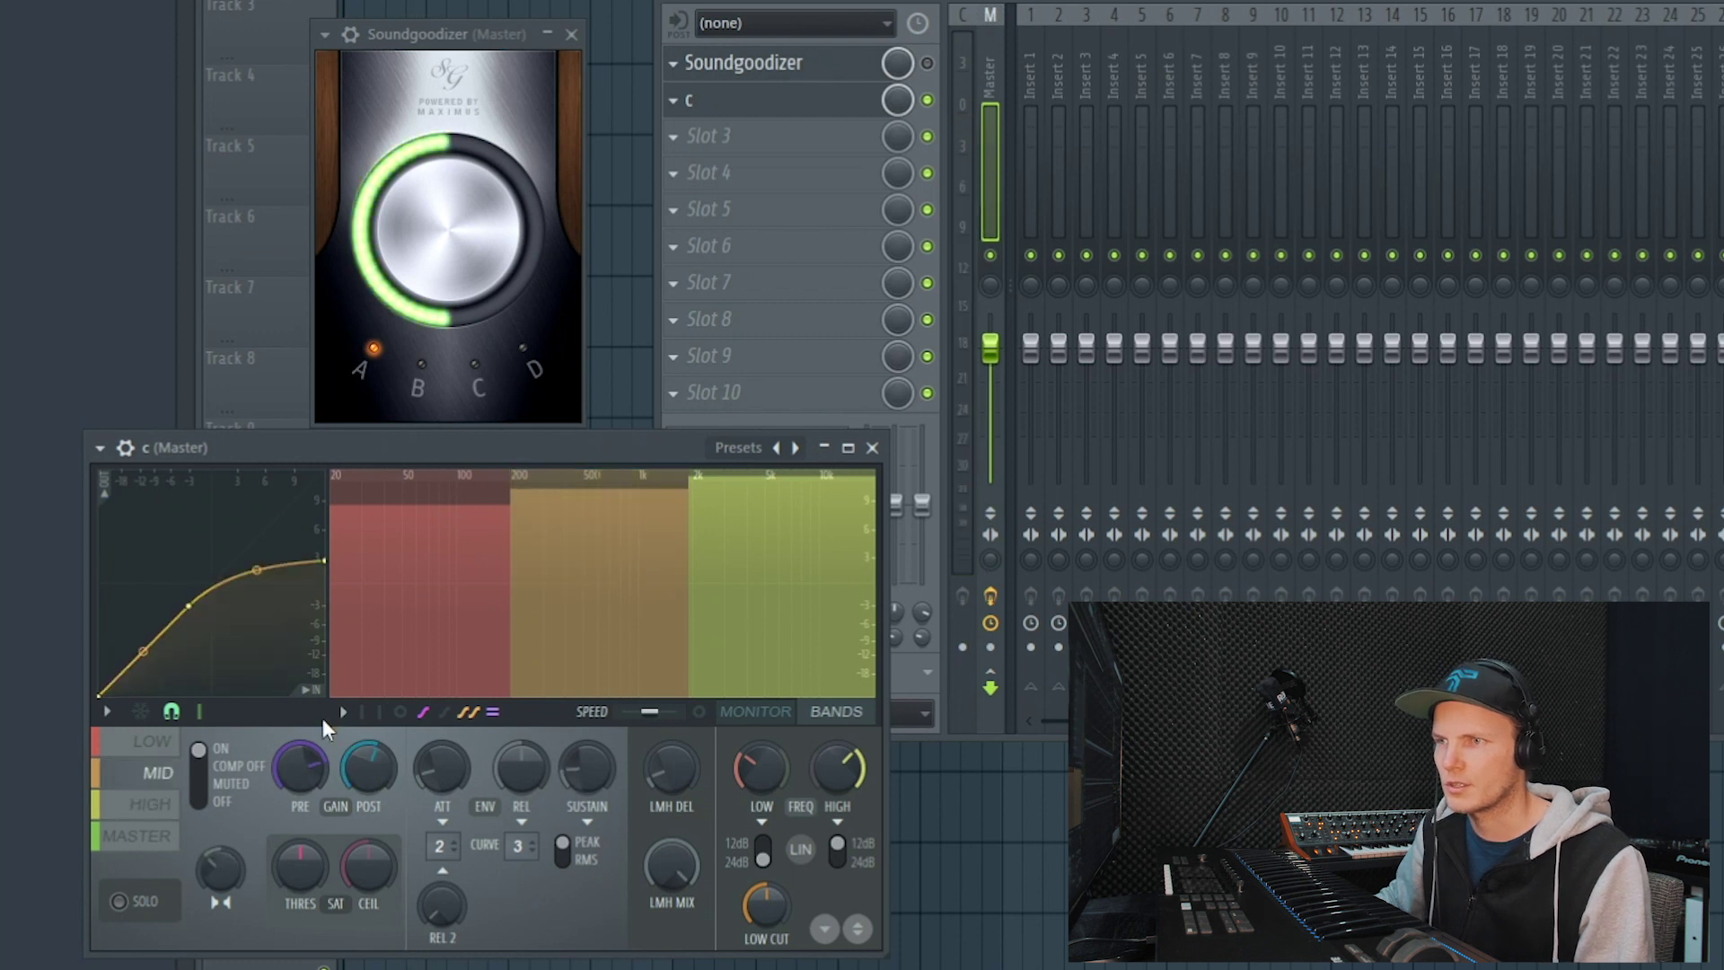
left_click_drag(299, 757, 299, 729)
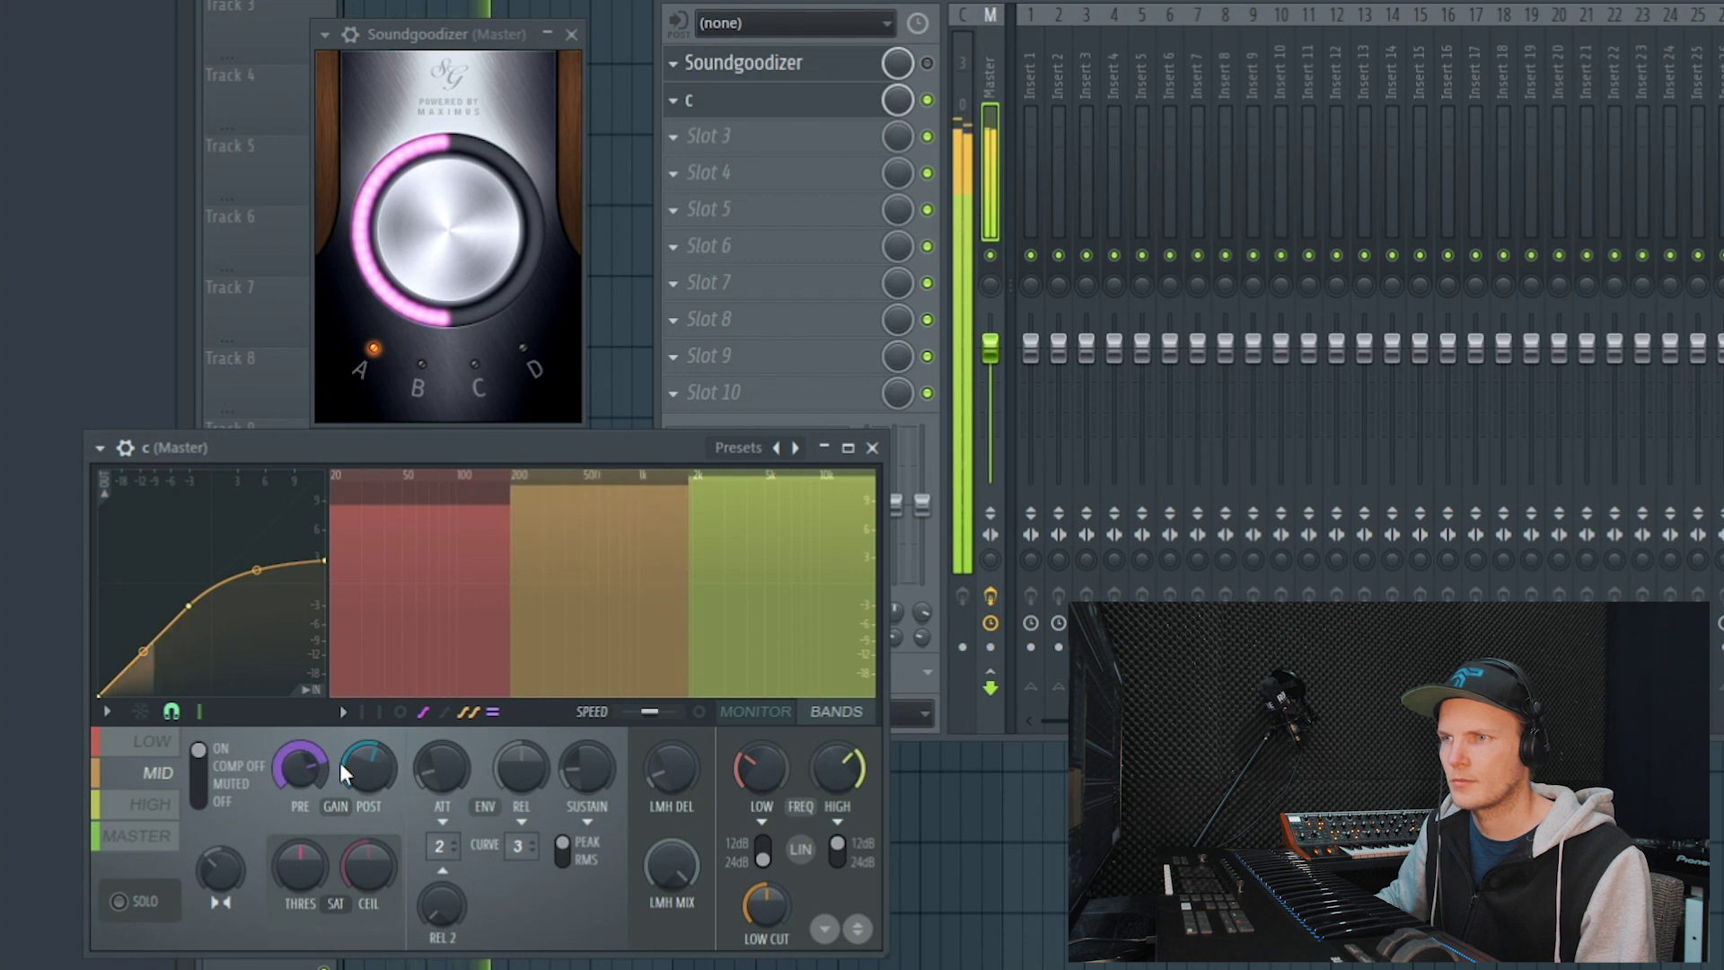
left_click(151, 804)
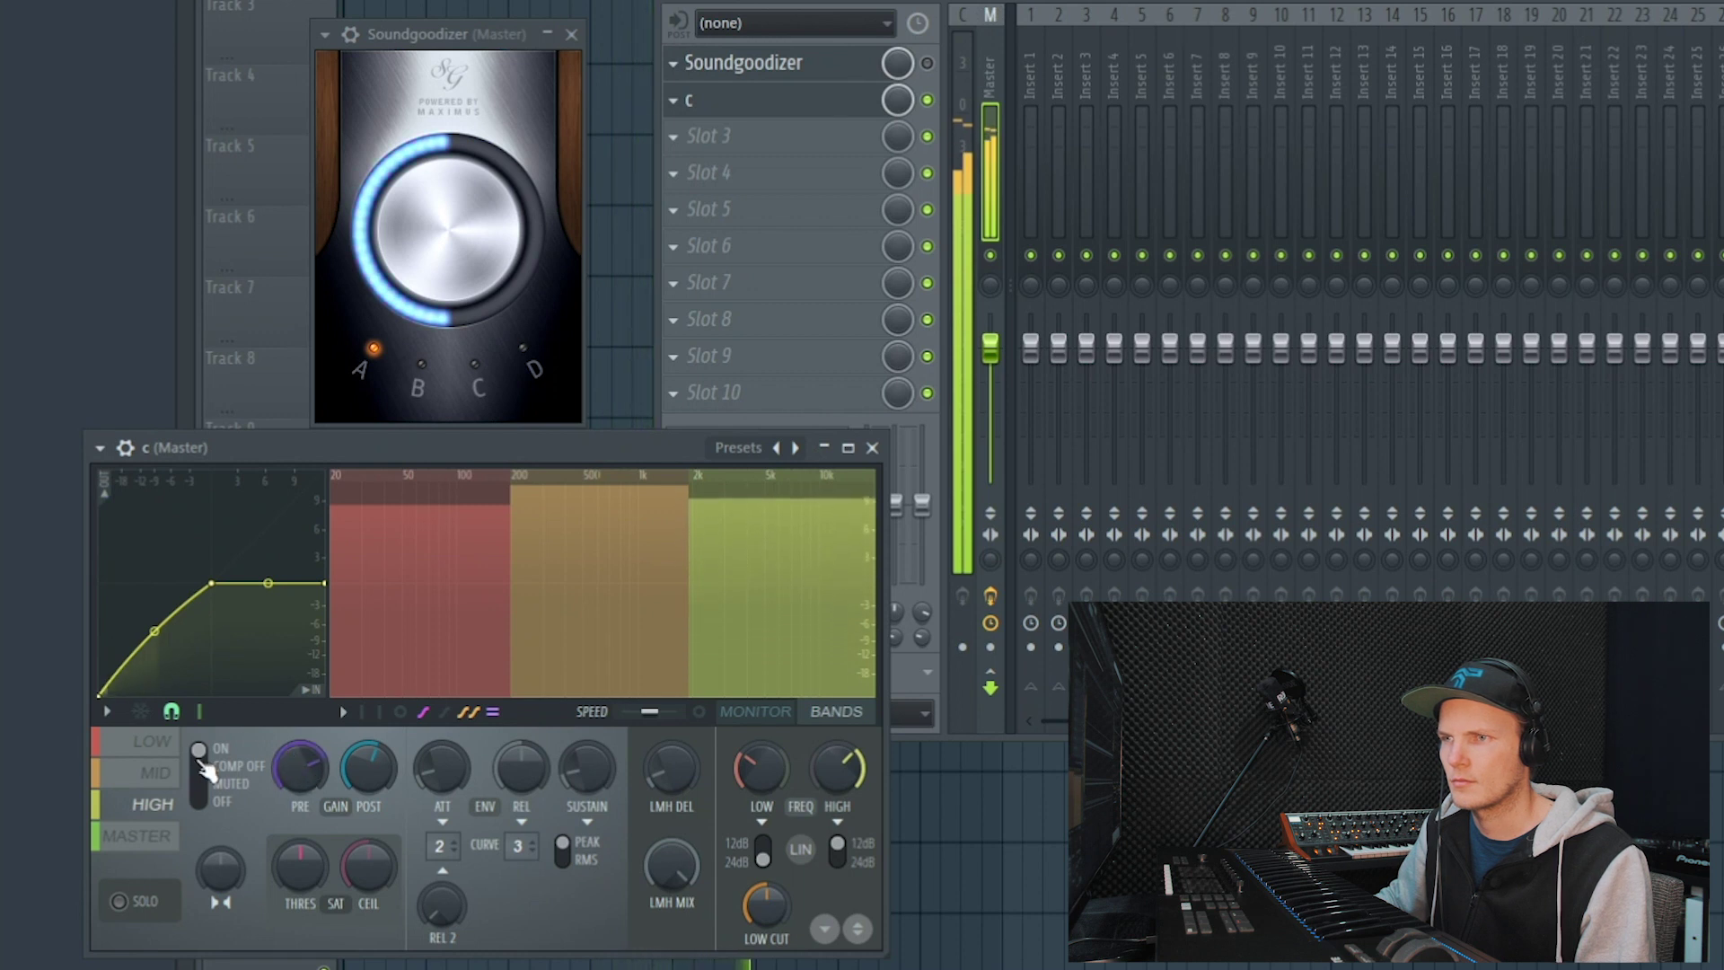
left_click(156, 773)
mouse_move(301, 768)
left_mouse_down()
mouse_move(301, 817)
mouse_move(301, 754)
left_mouse_up()
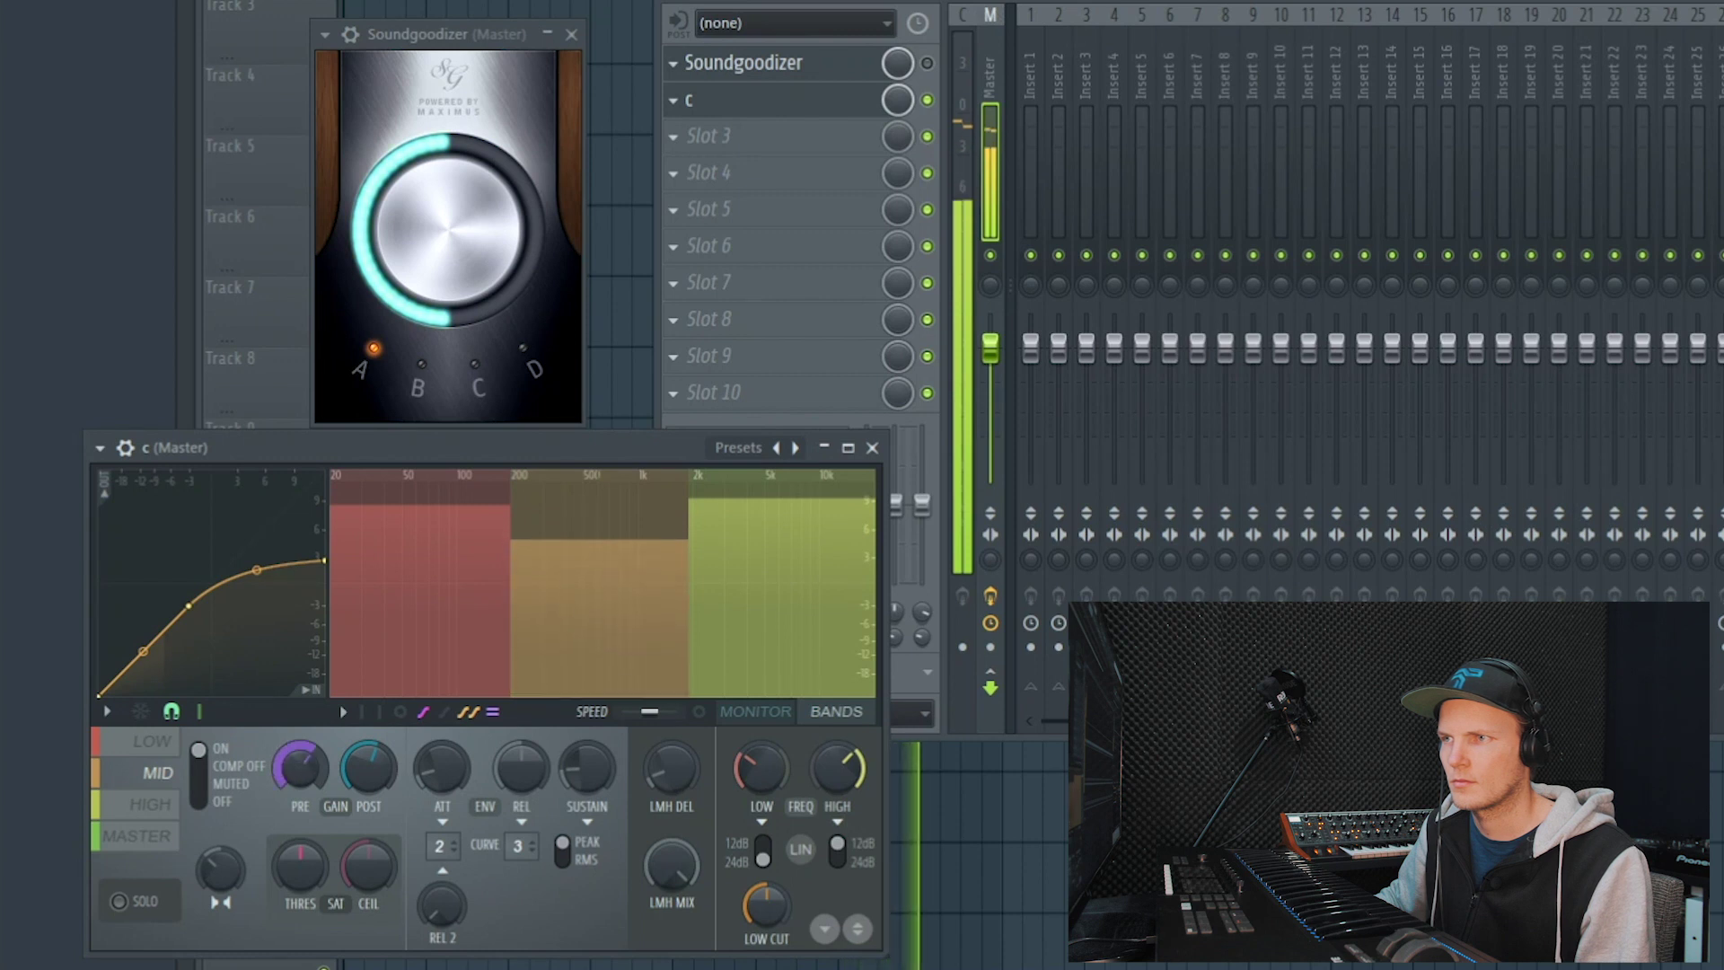
left_click(153, 803)
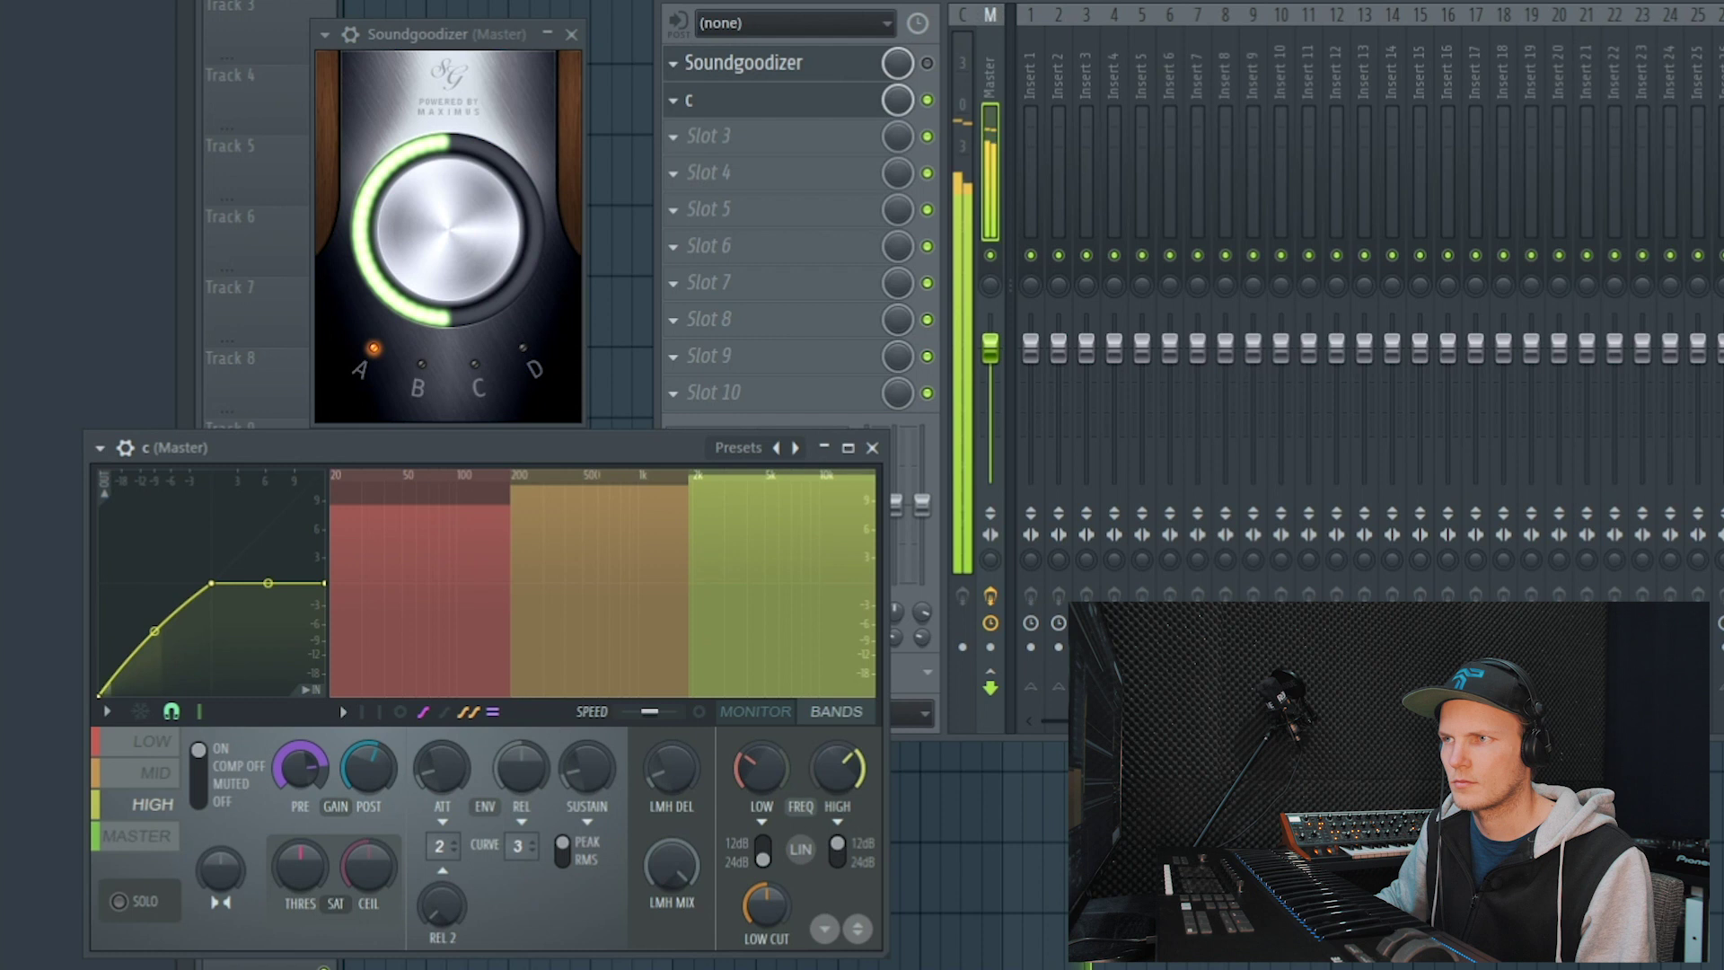
left_click(137, 835)
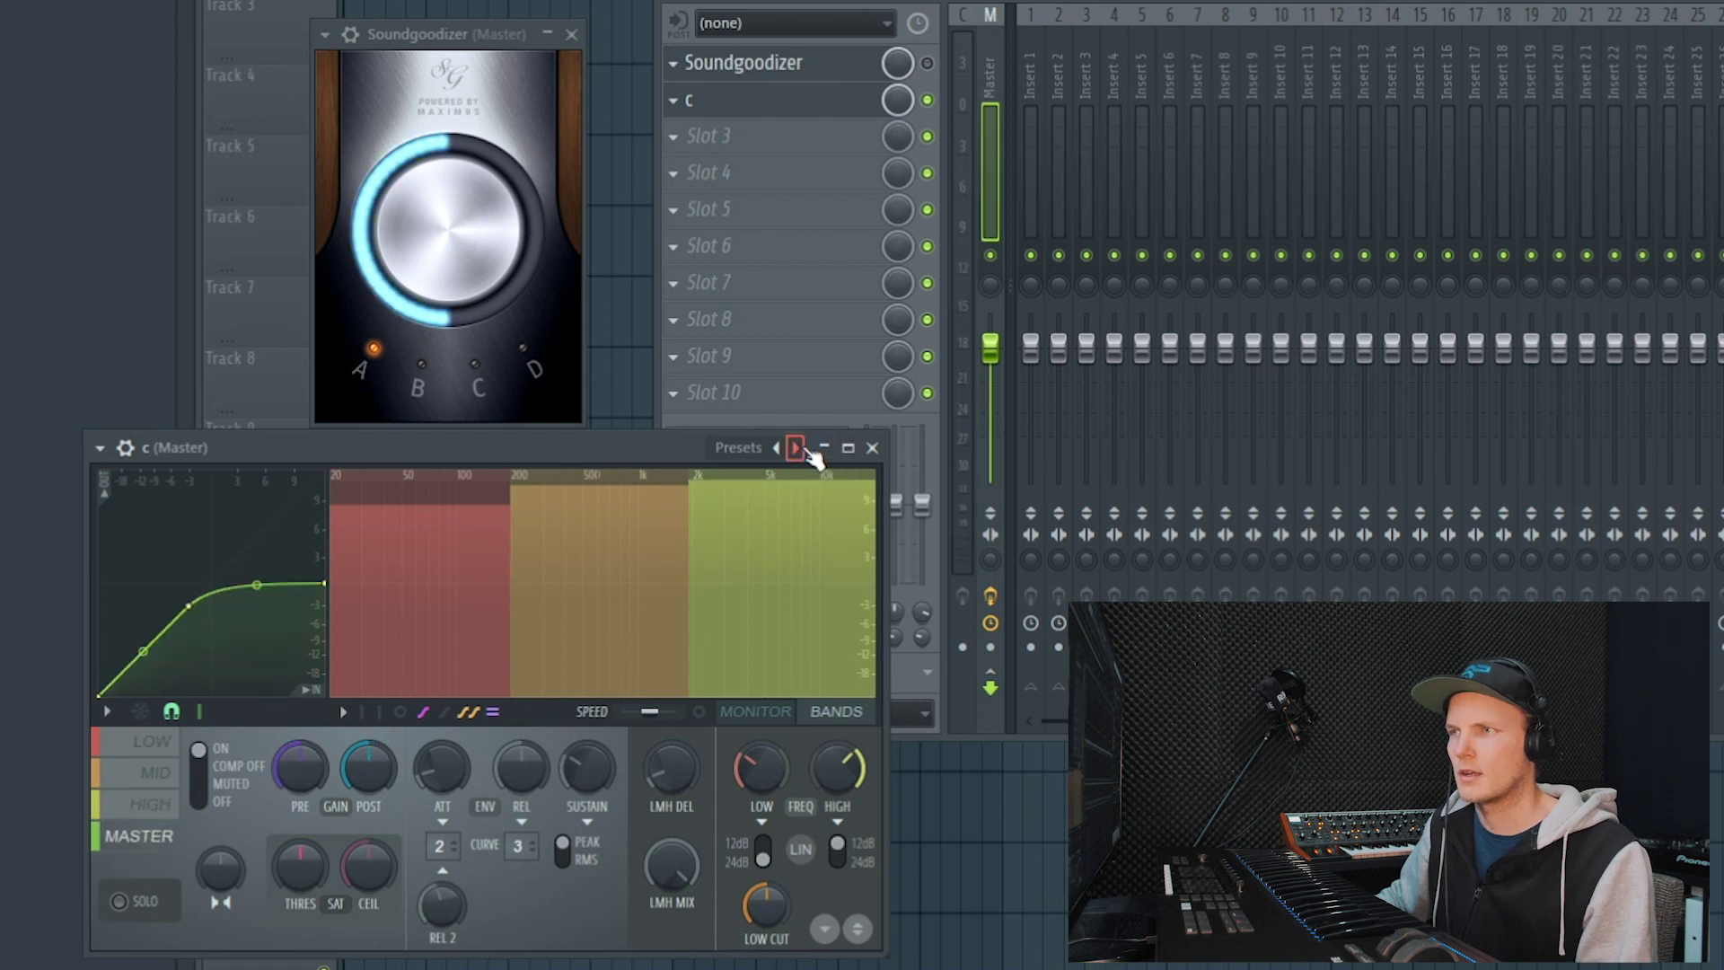
left_click(798, 447)
Load Maximus preset d and inspect its low, mid and high bands.
left_click(848, 819)
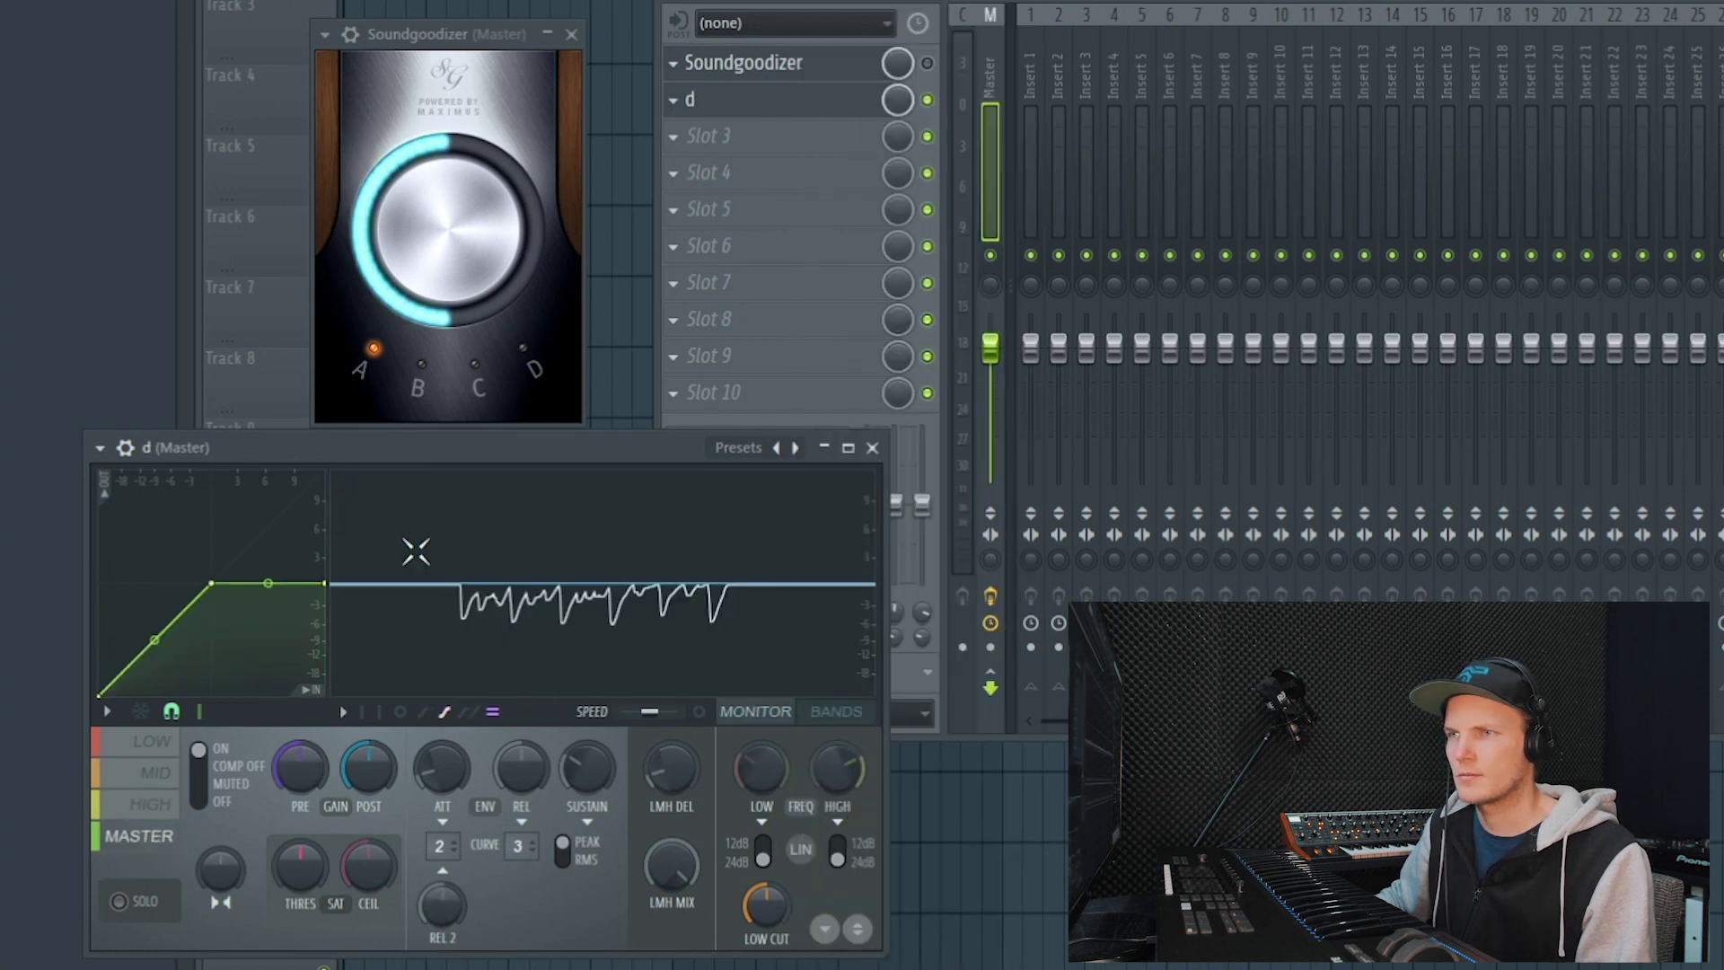
left_click(167, 751)
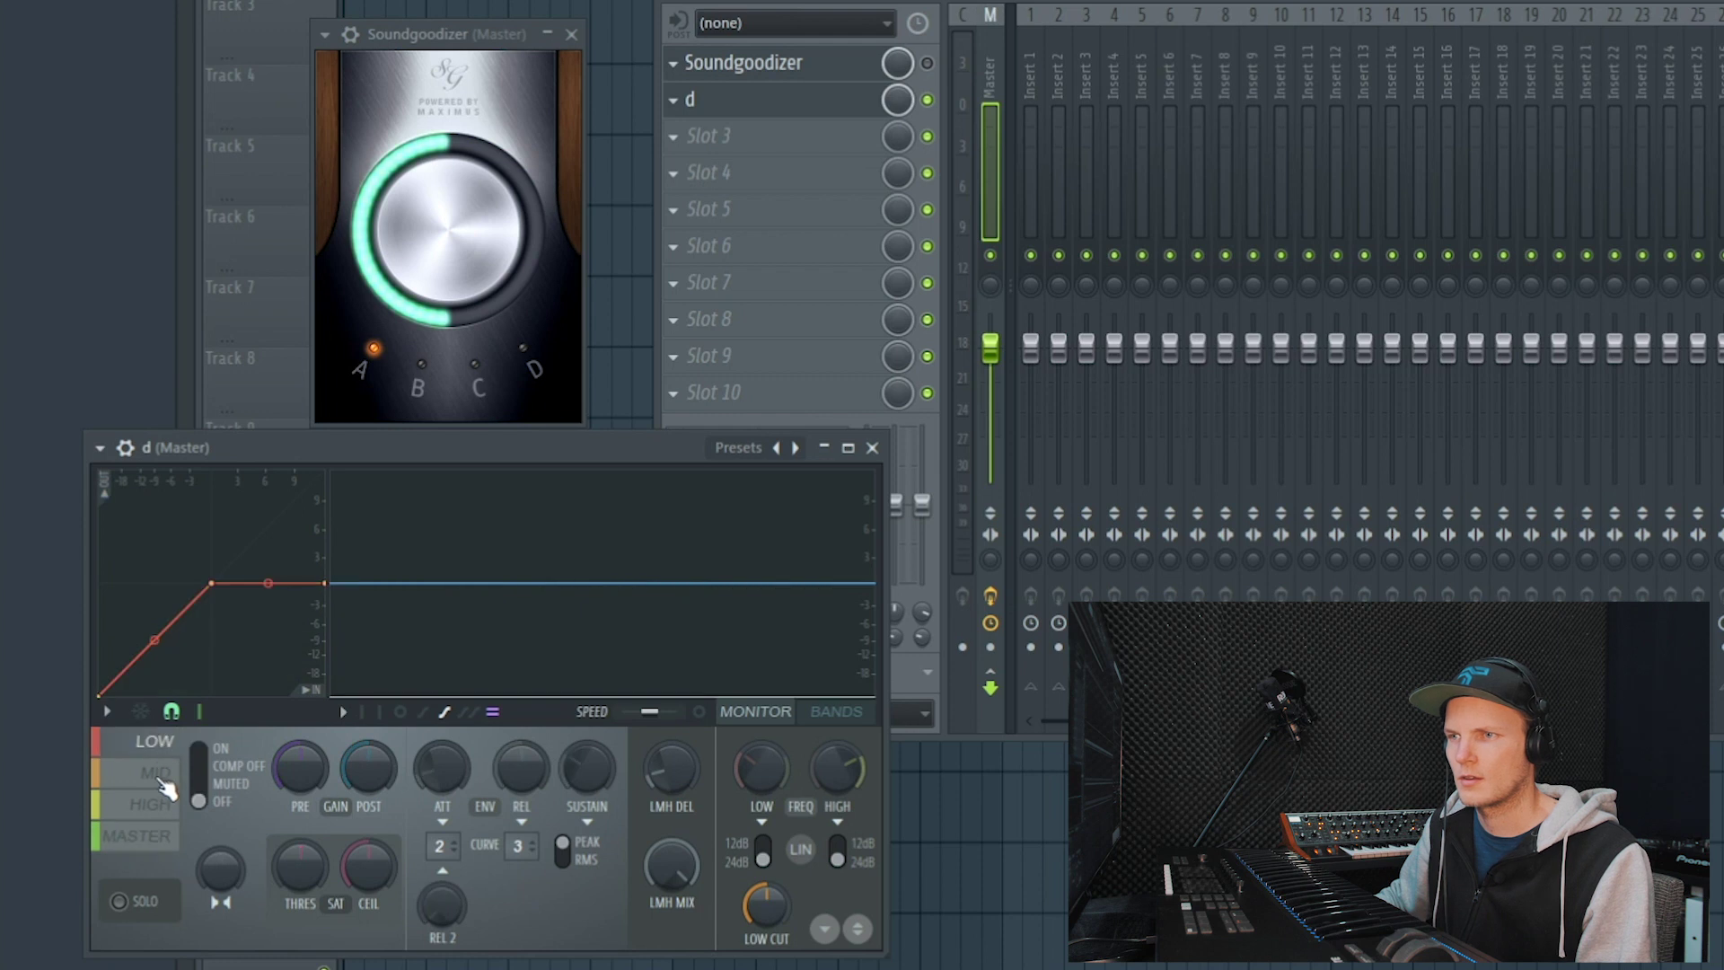
left_click(163, 778)
left_click(153, 804)
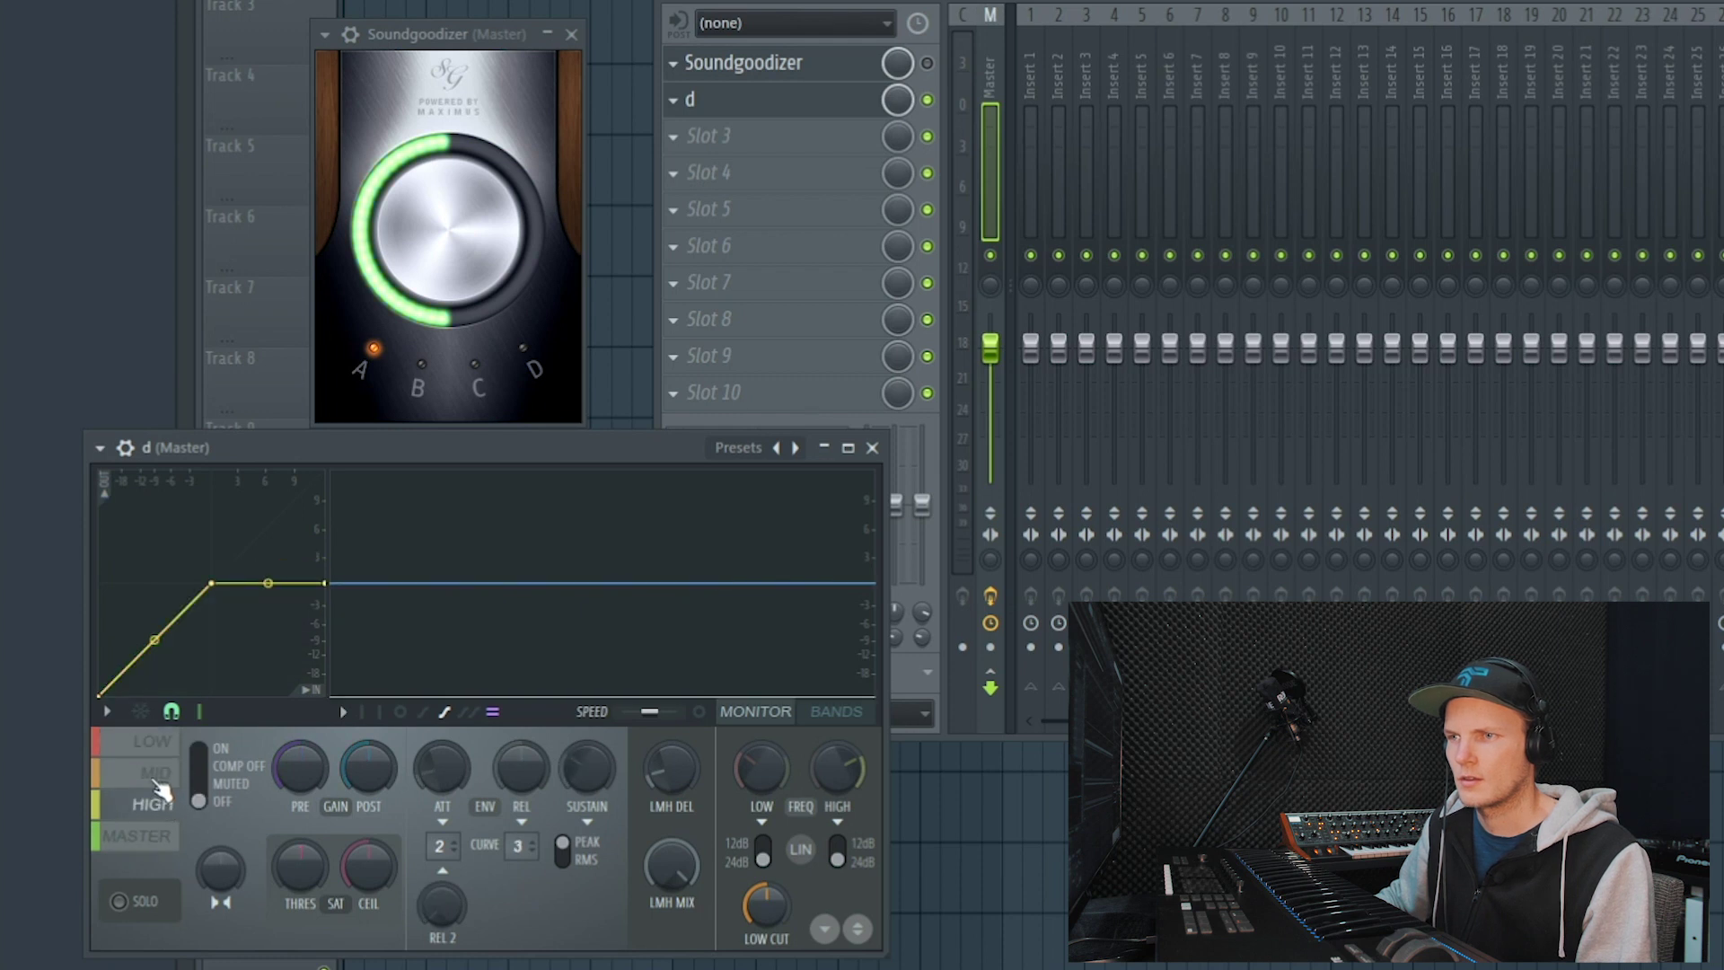
left_click(164, 751)
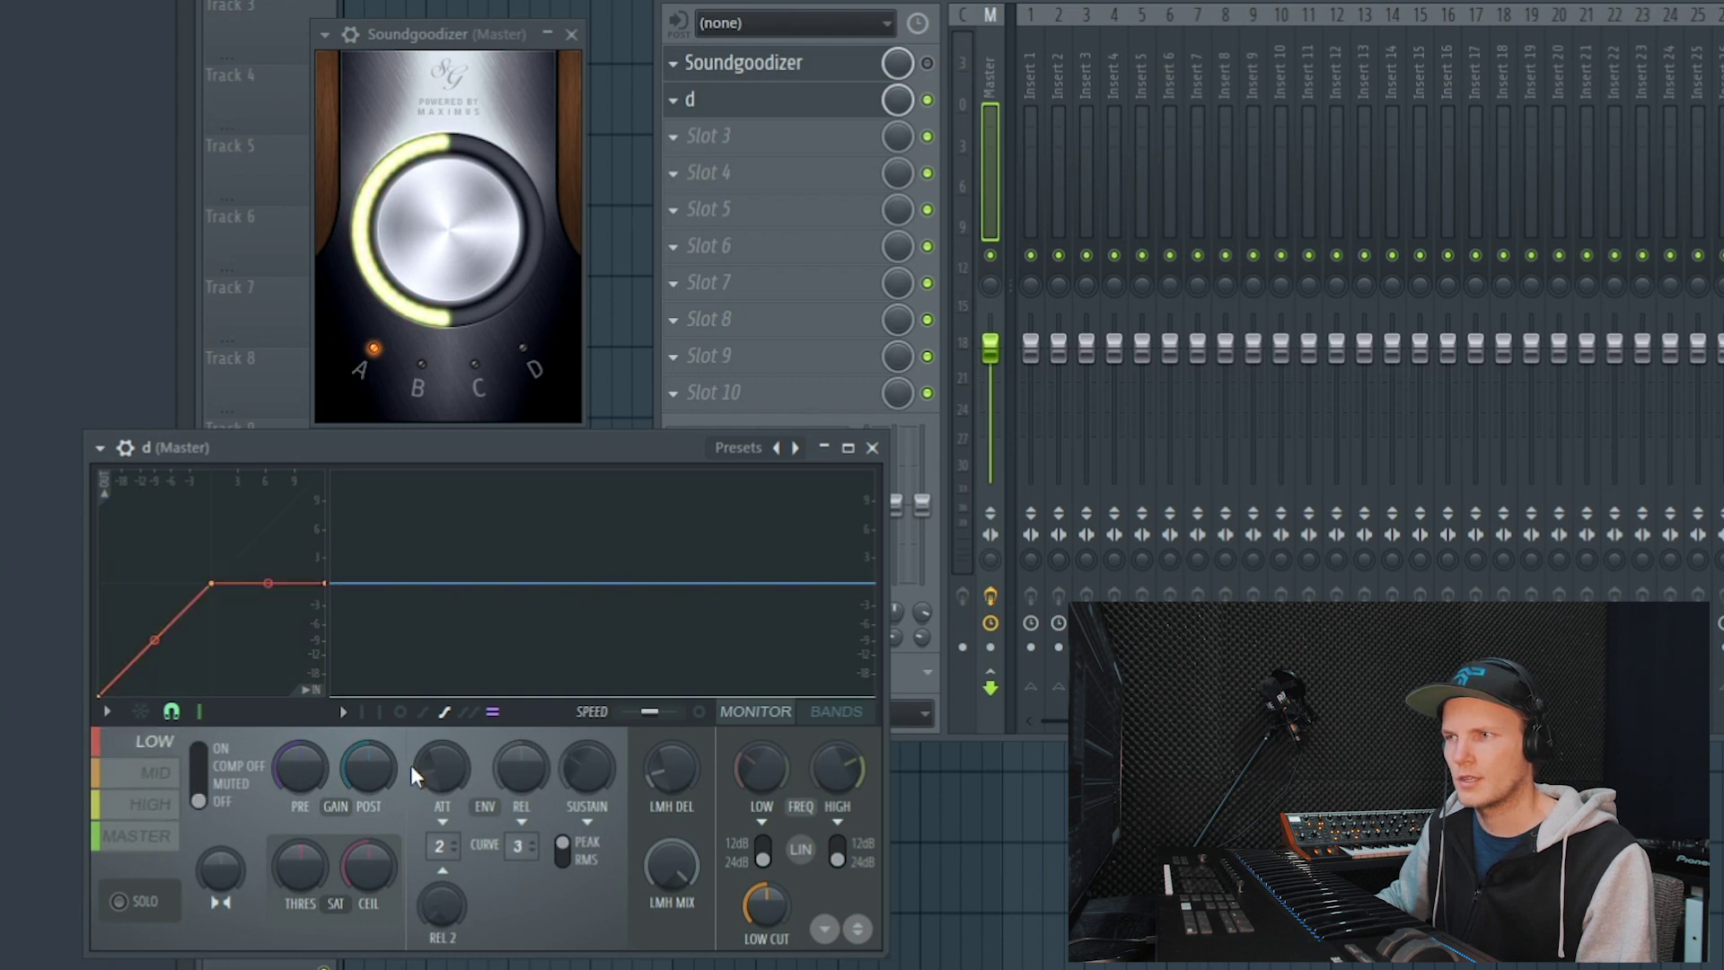
Switch to the frequency band view, check the high and mid bands, then bypass Maximus.
left_click(833, 714)
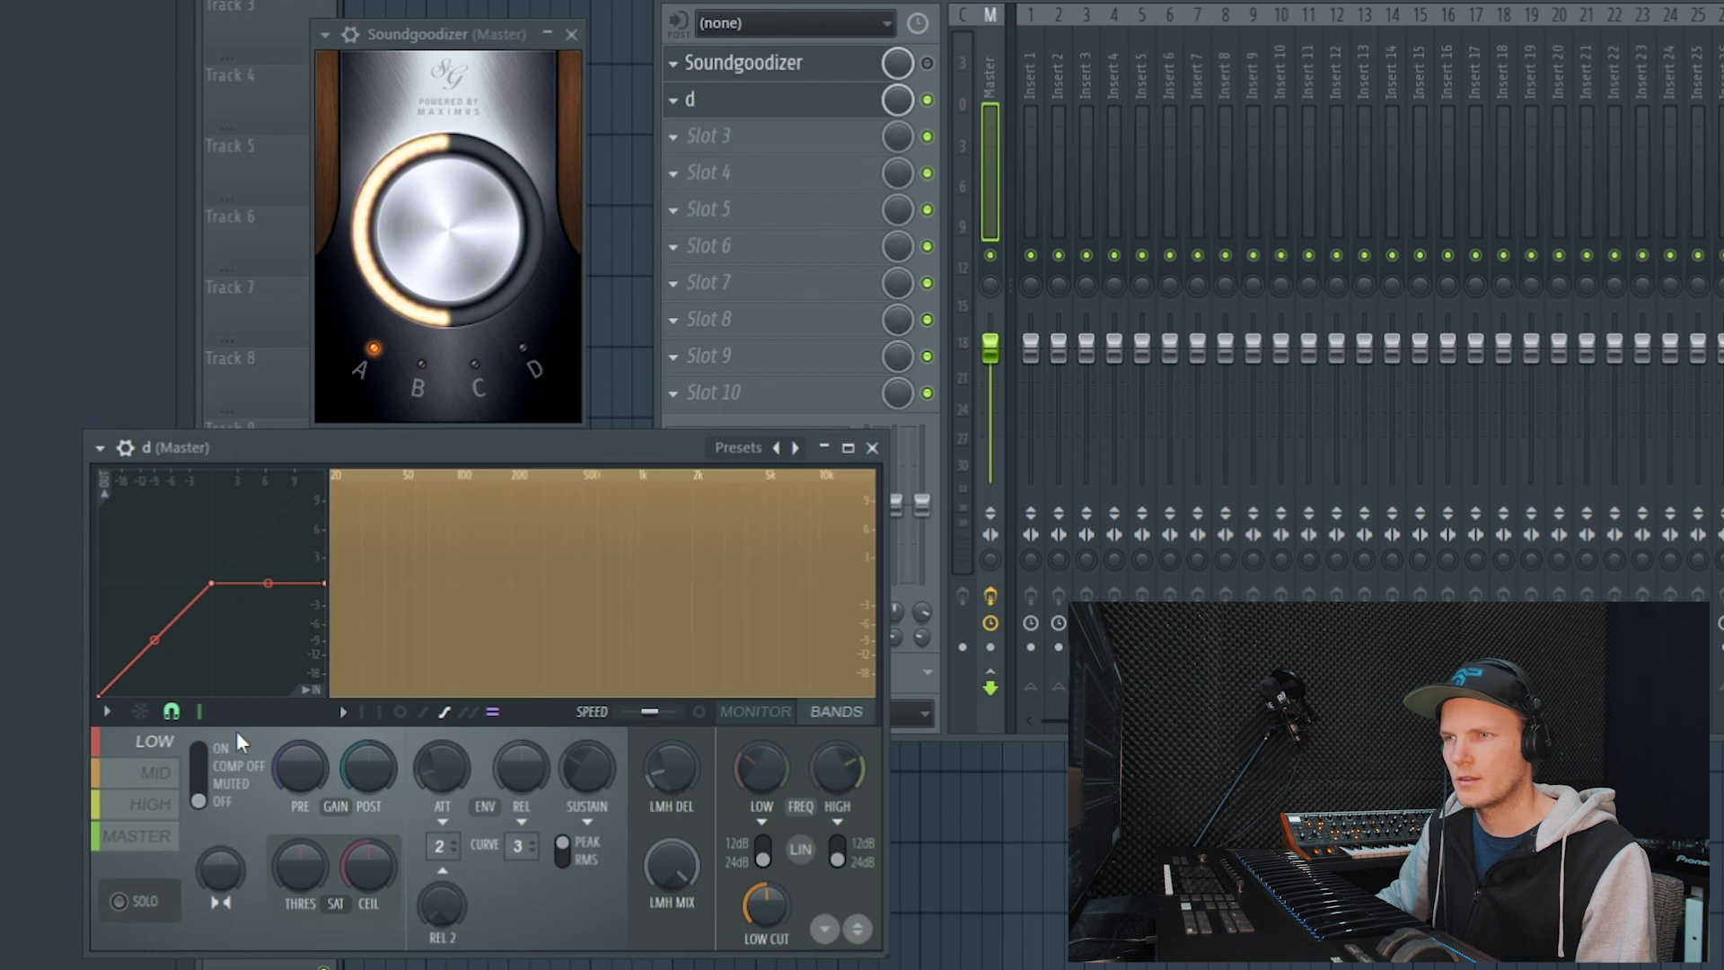
left_click(177, 806)
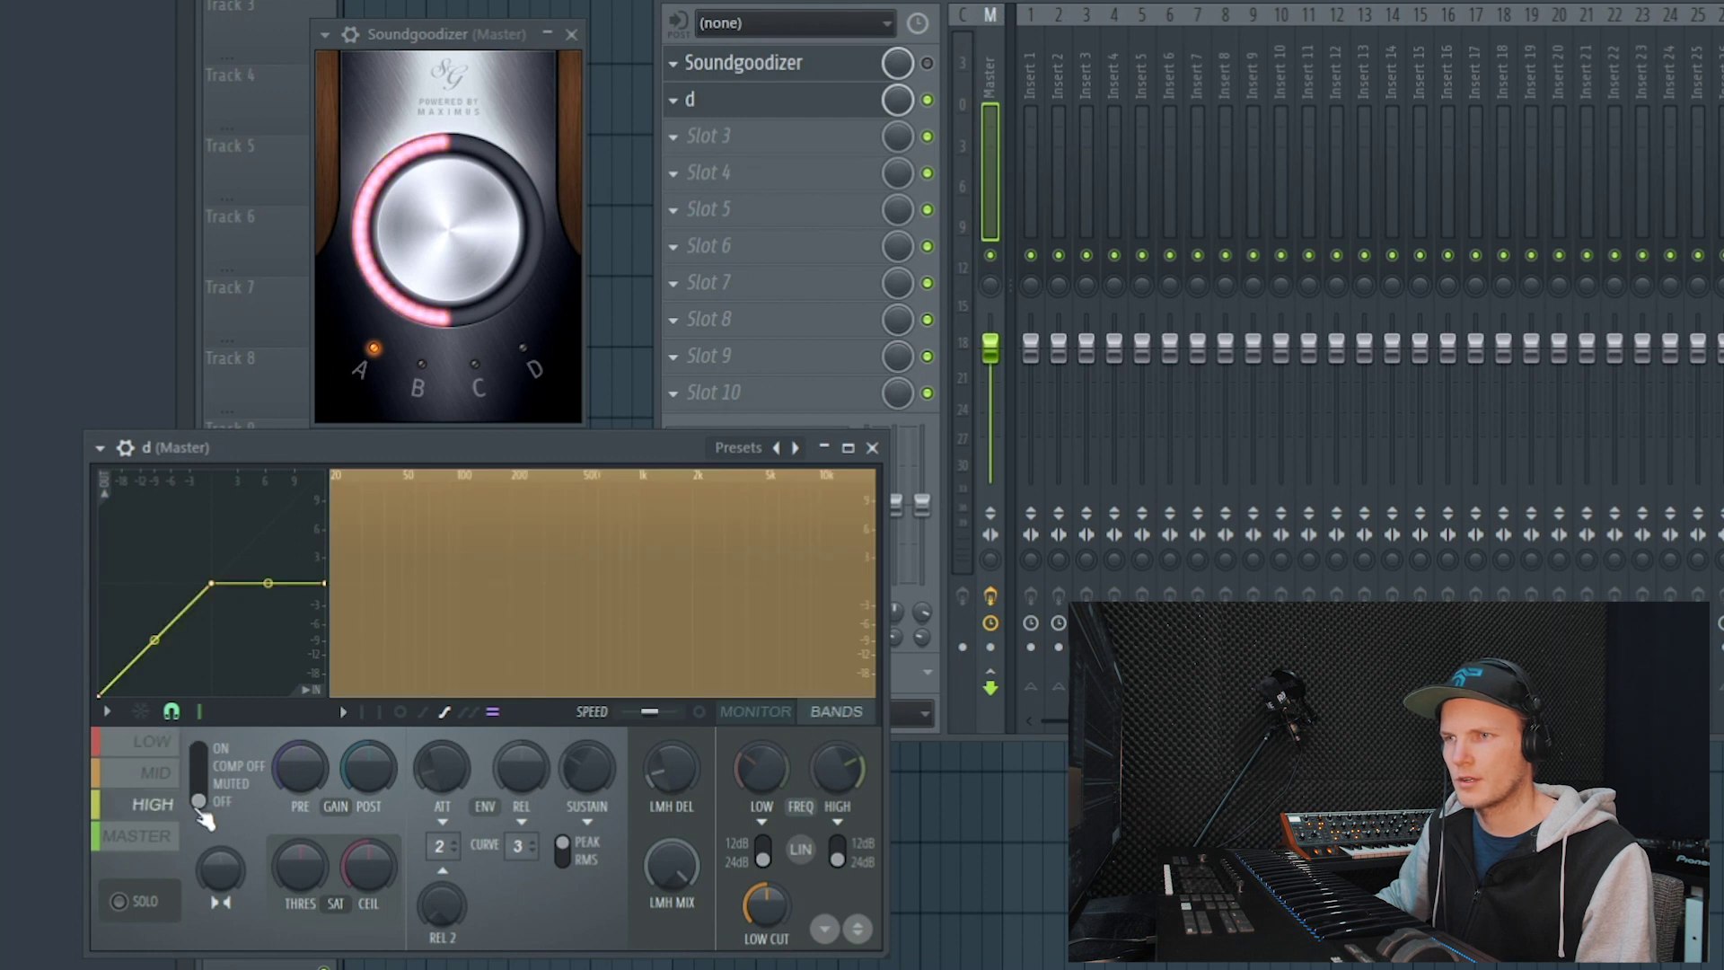
left_click(163, 778)
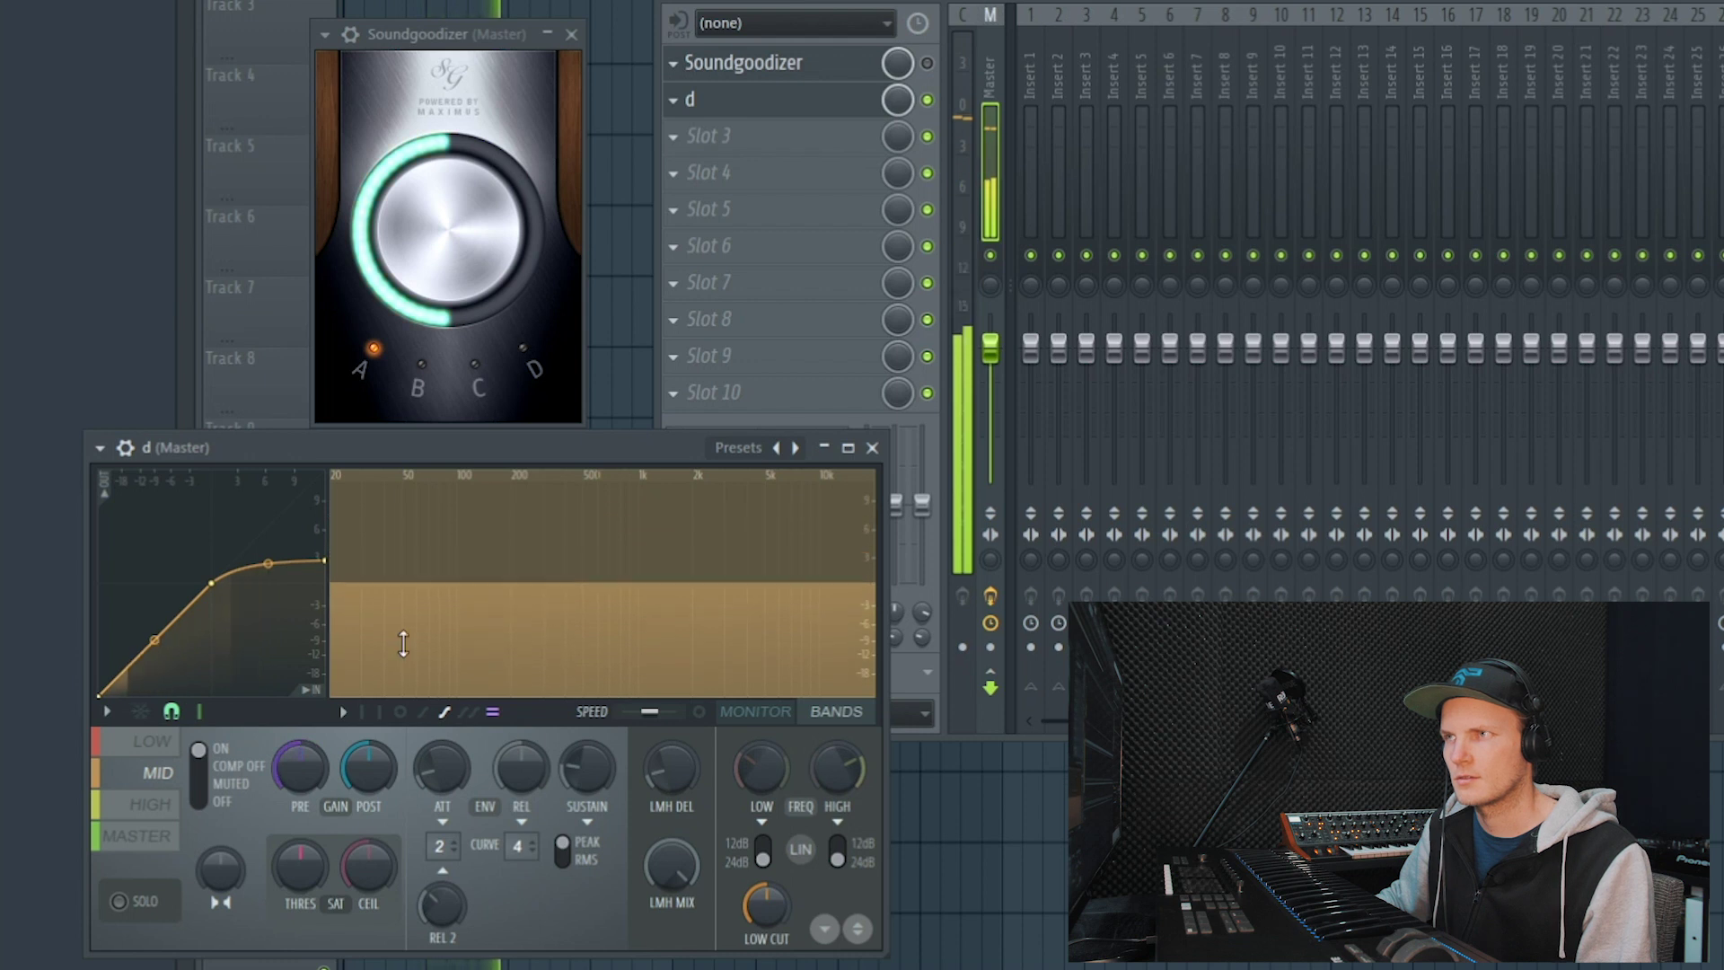
left_click(929, 101)
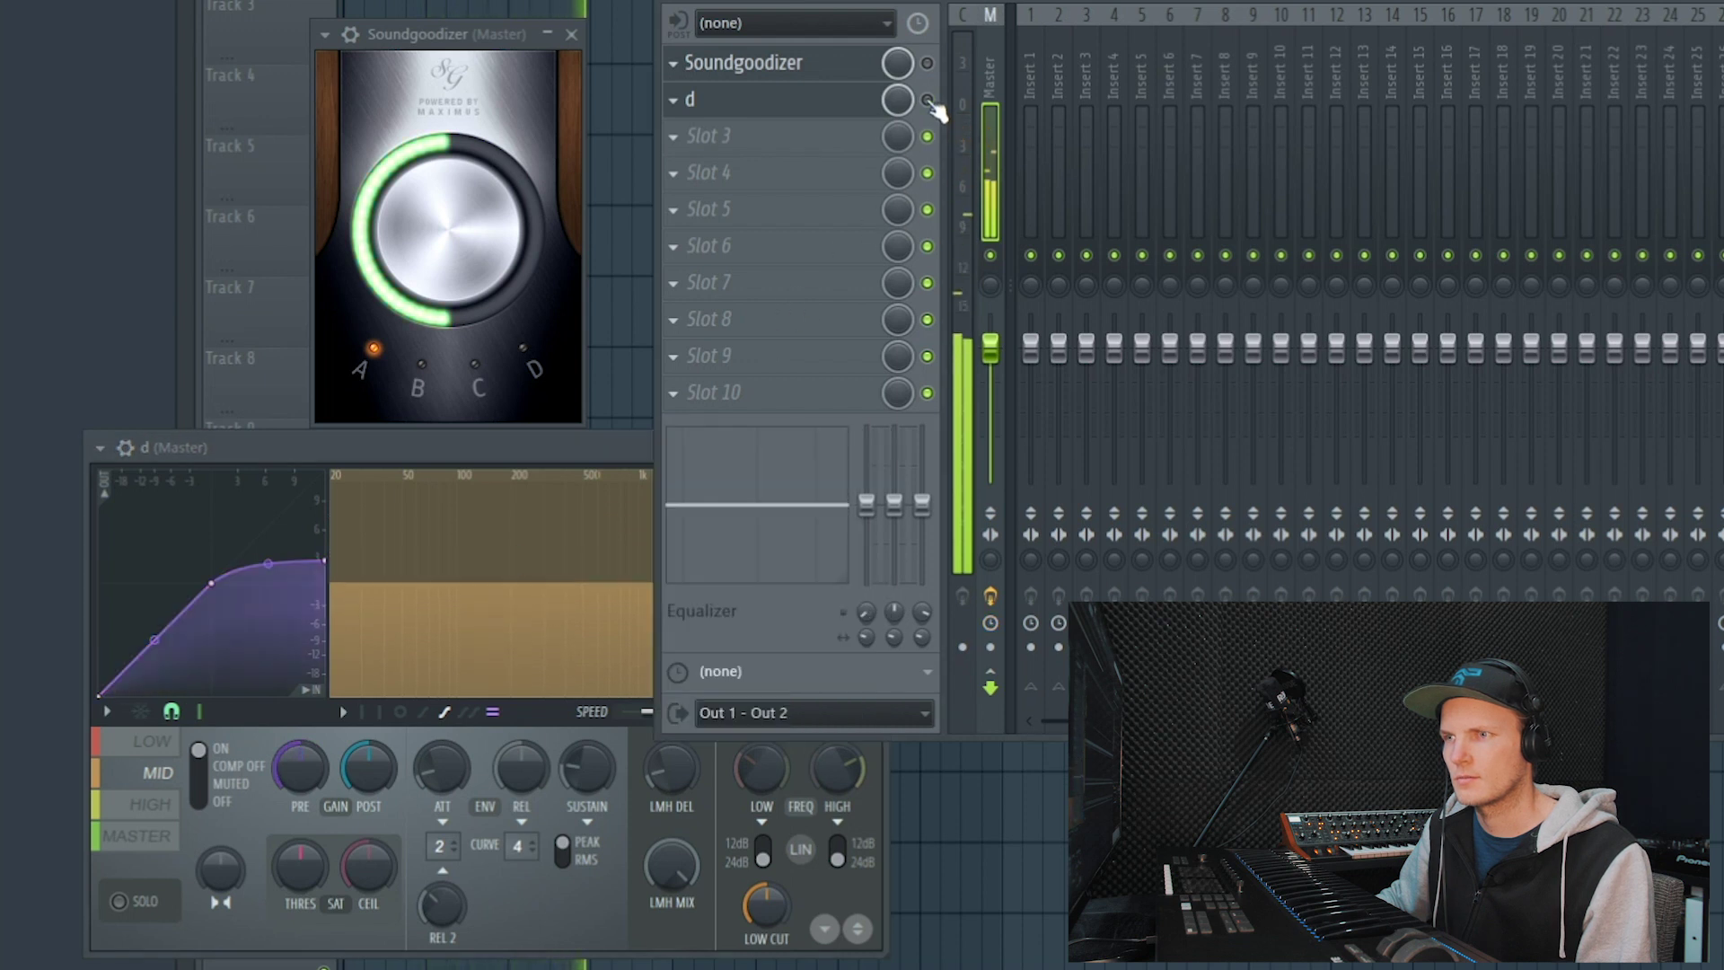
left_click(928, 100)
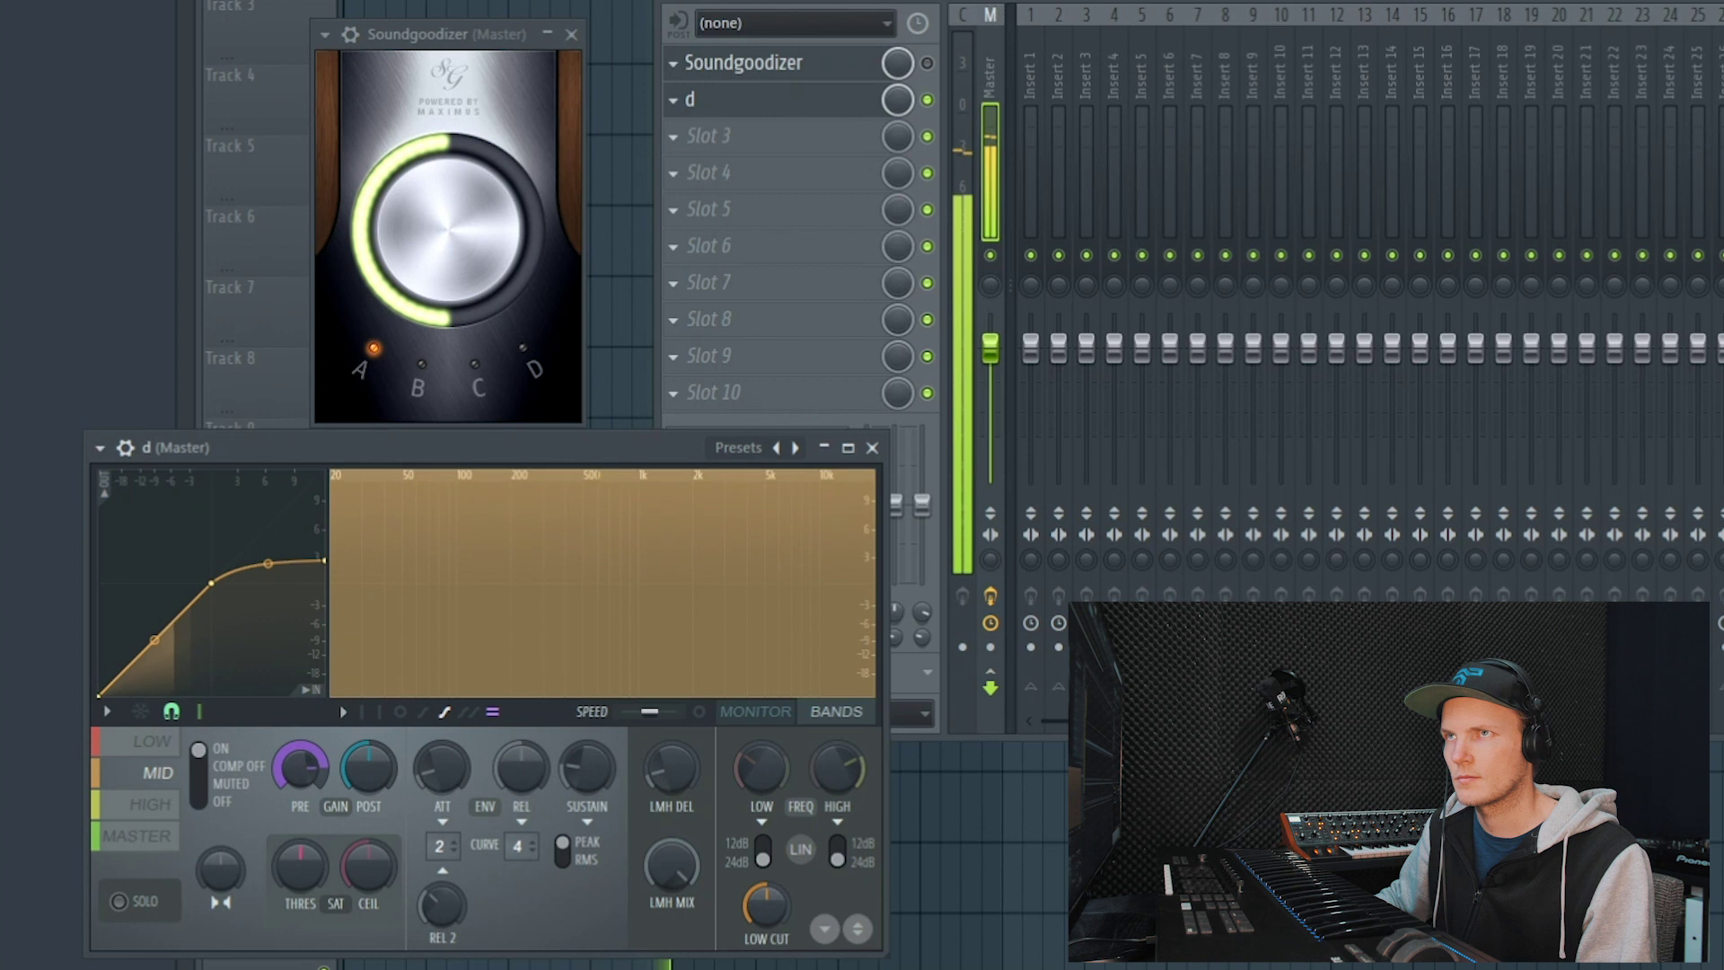